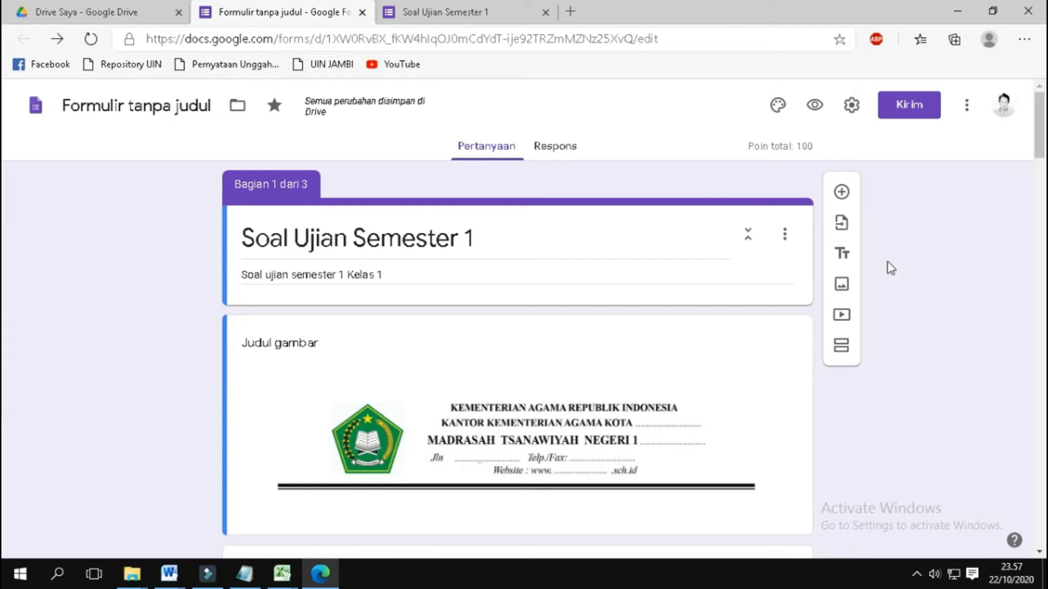
Step: Review the finished Soal Ujian Semester 1 form, including its instructions, participant list, password field and questions, along with its responses
click(568, 147)
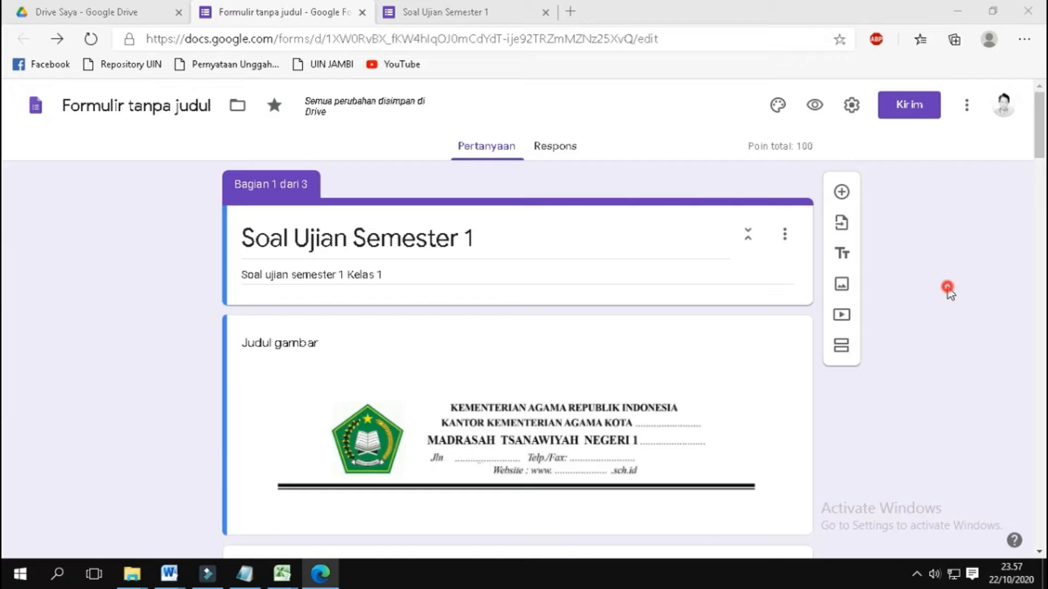
scroll(947, 287, down, 2)
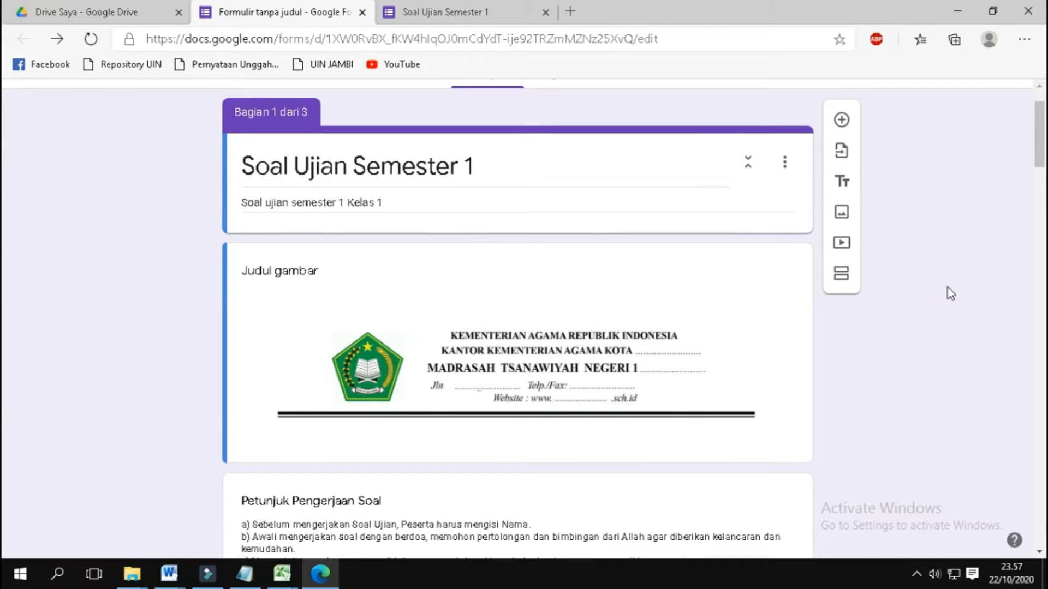
scroll(947, 287, down, 7)
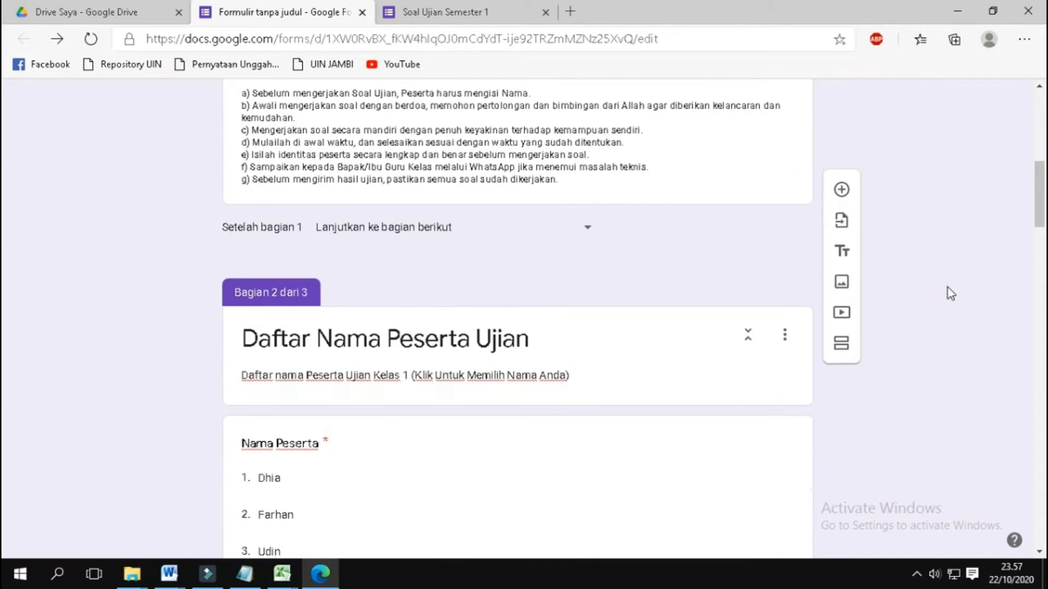
scroll(947, 287, down, 18)
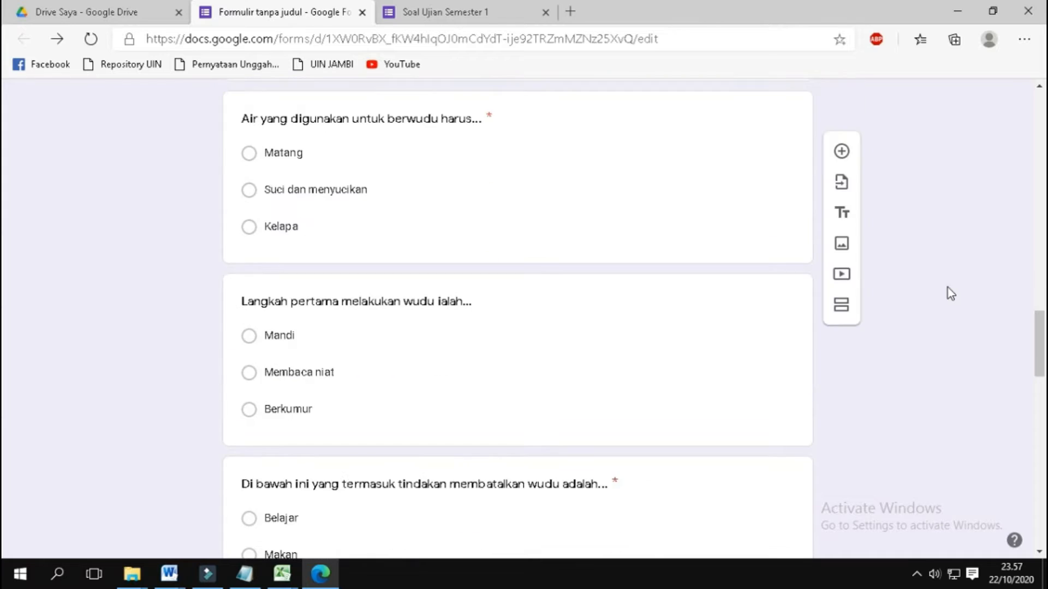
scroll(947, 287, down, 20)
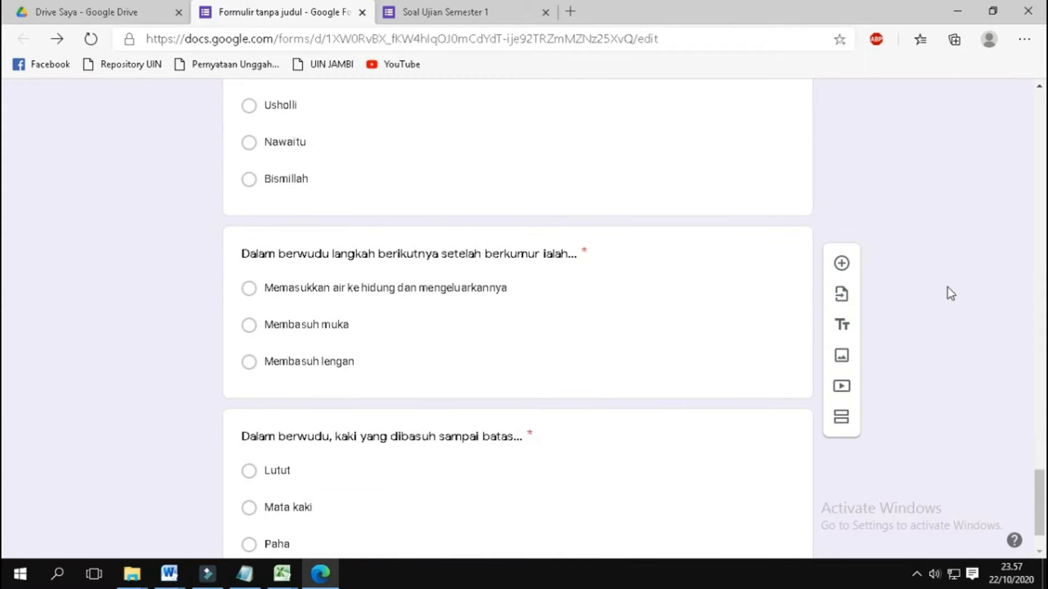
scroll(947, 287, up, 20)
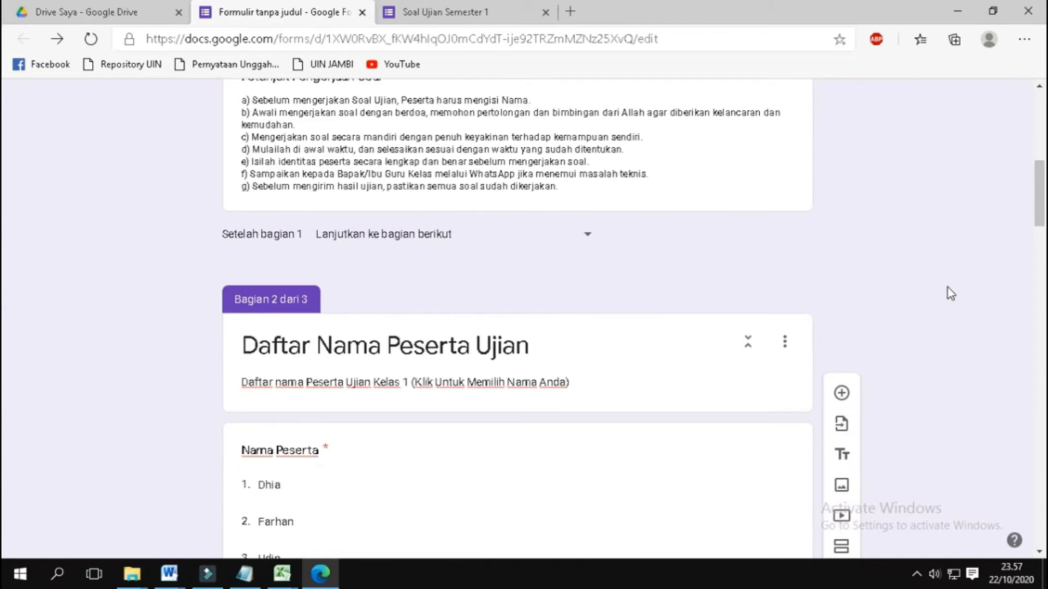
scroll(947, 287, up, 8)
click(570, 146)
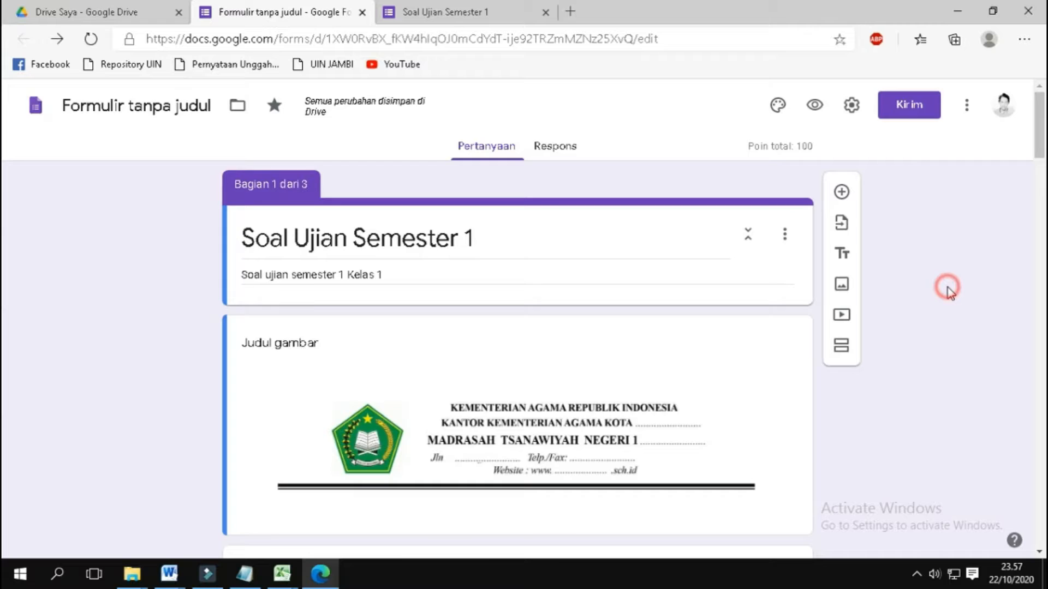
scroll(949, 292, down, 1)
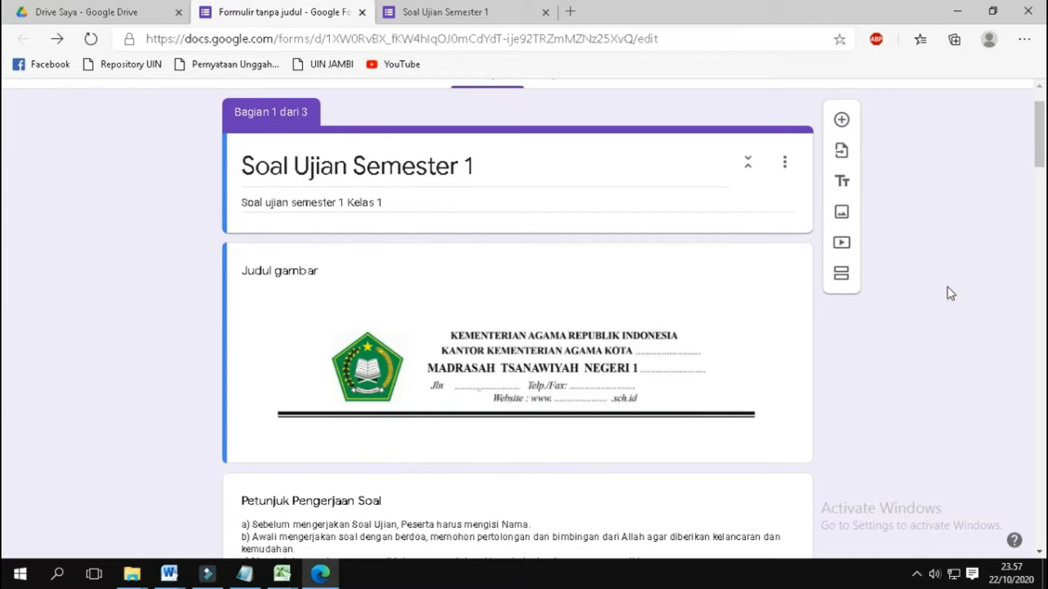
scroll(947, 288, down, 7)
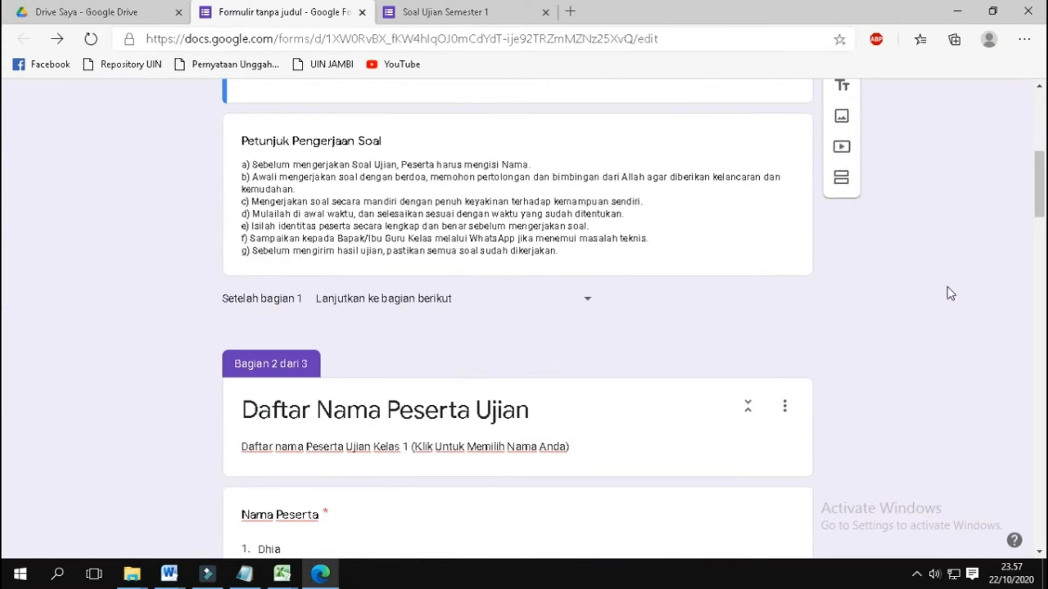
scroll(947, 287, down, 15)
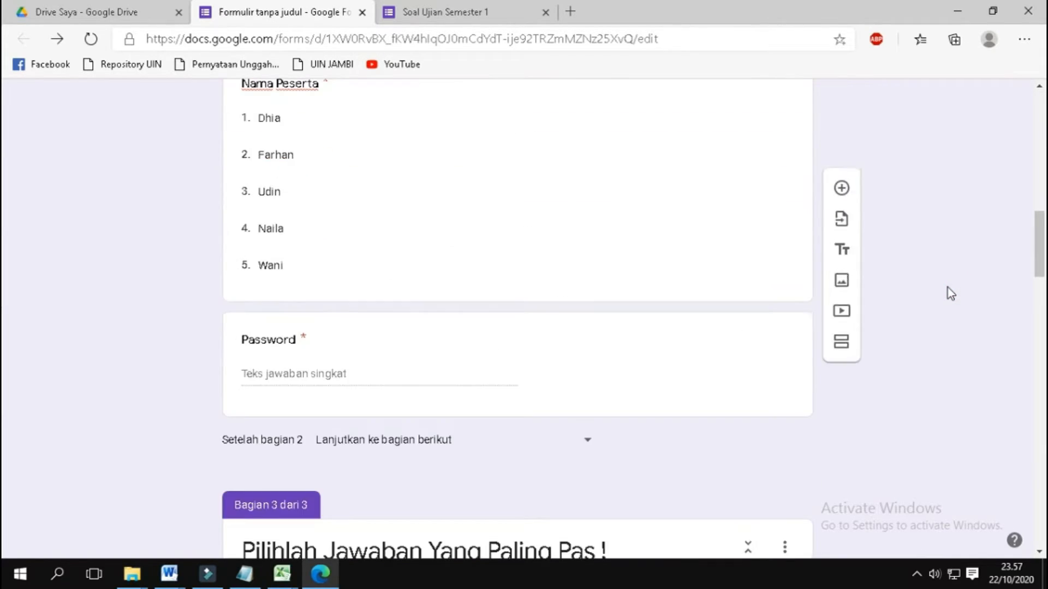
scroll(947, 287, down, 15)
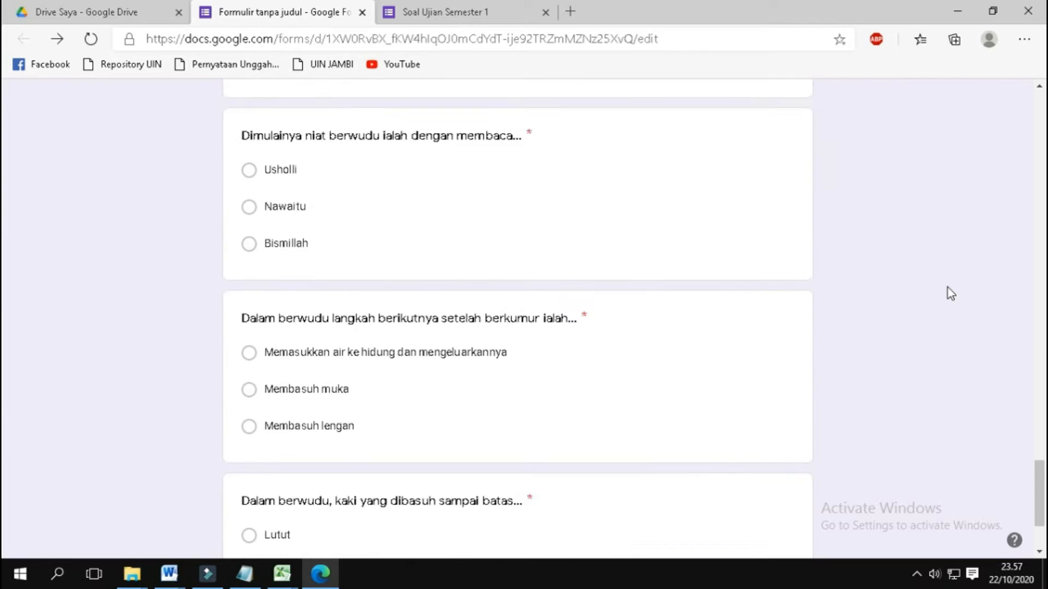
scroll(947, 287, up, 1)
scroll(947, 287, up, 20)
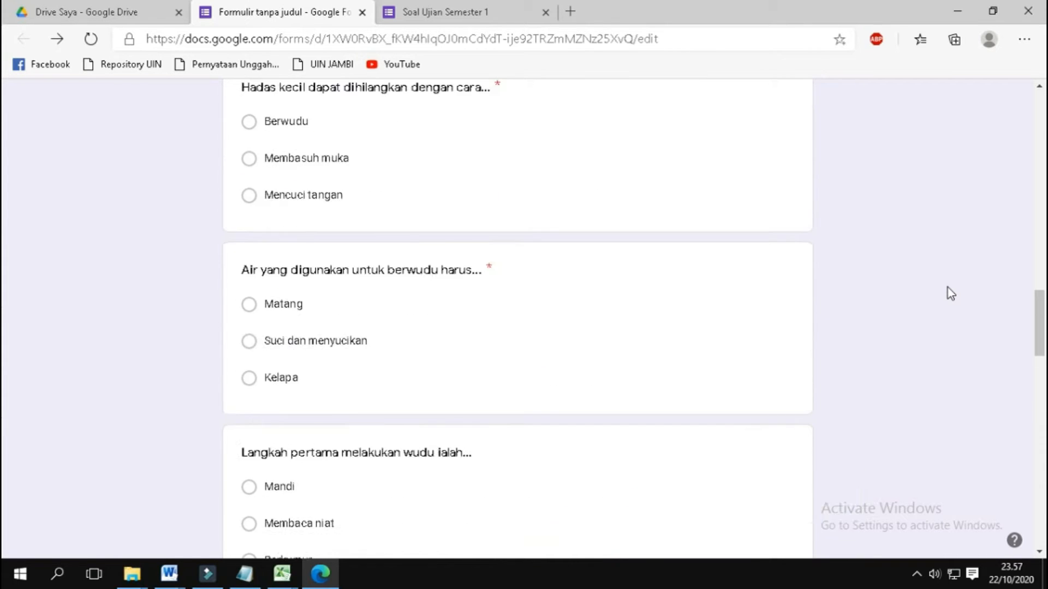
scroll(947, 287, up, 3)
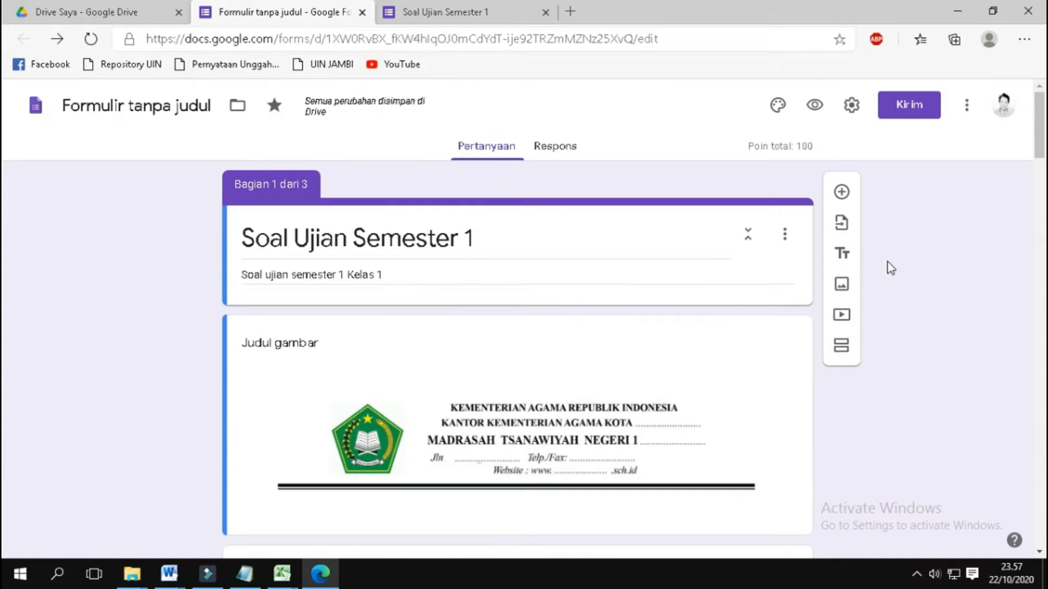
click(569, 148)
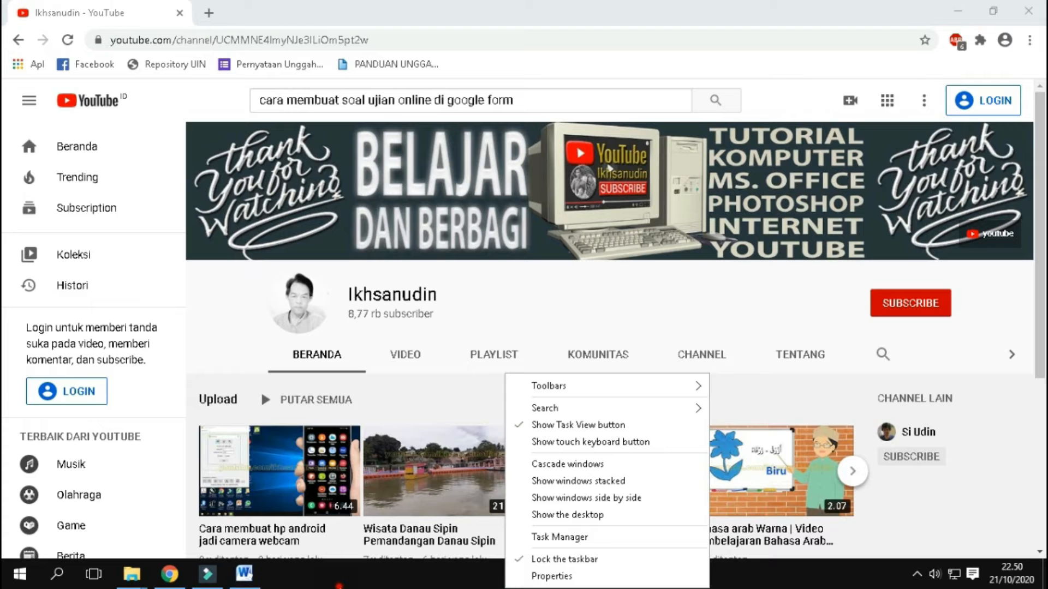
Step: Open the "buat soal google form" folder and view 1 kop sekolah.jpg maximized in Microsoft Office 2010
mouse_move(135, 577)
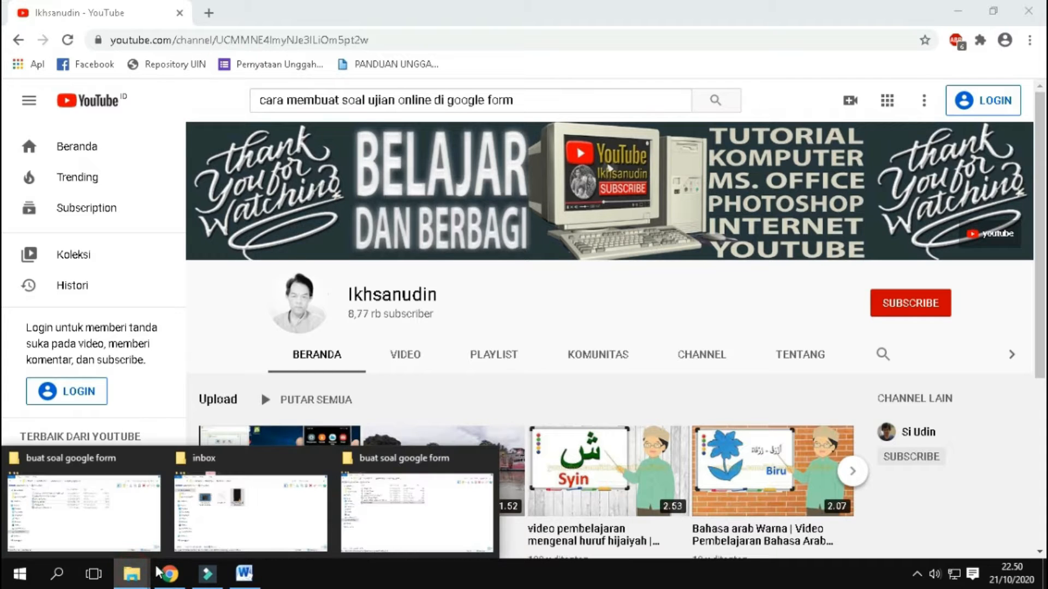
click(402, 461)
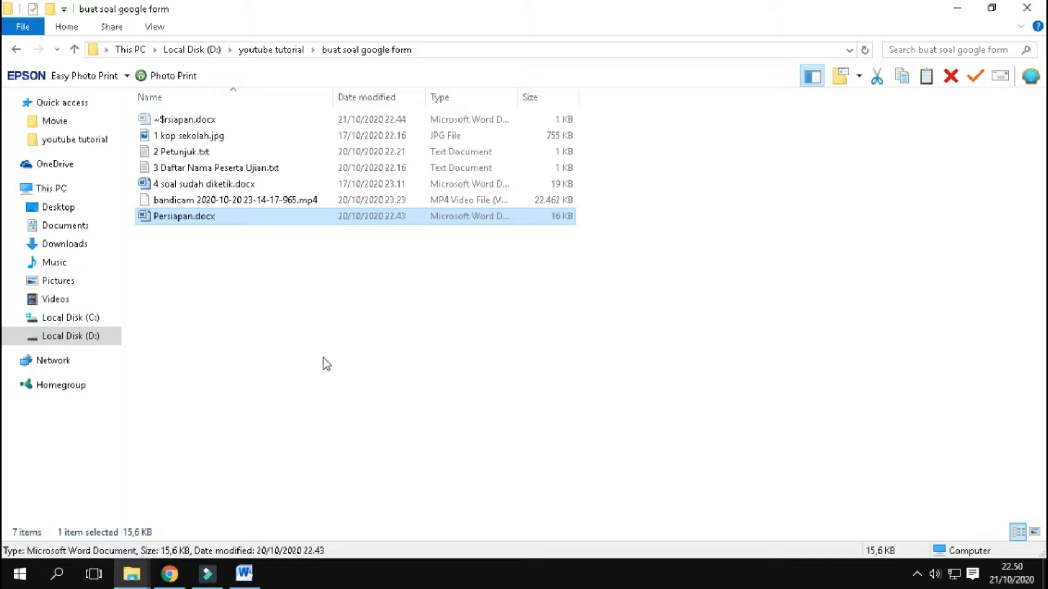
click(229, 137)
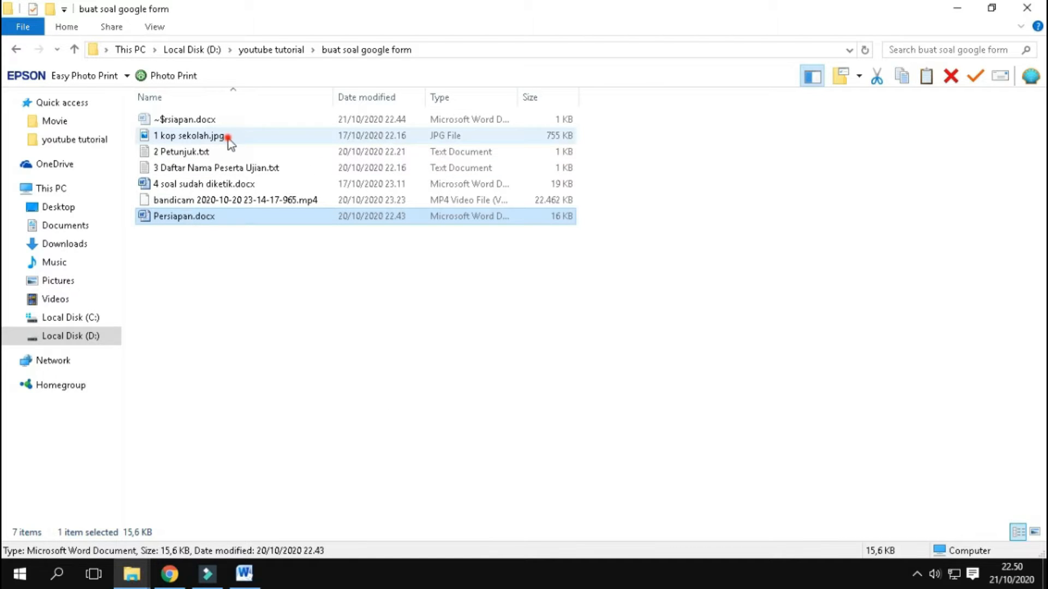
right_click(228, 137)
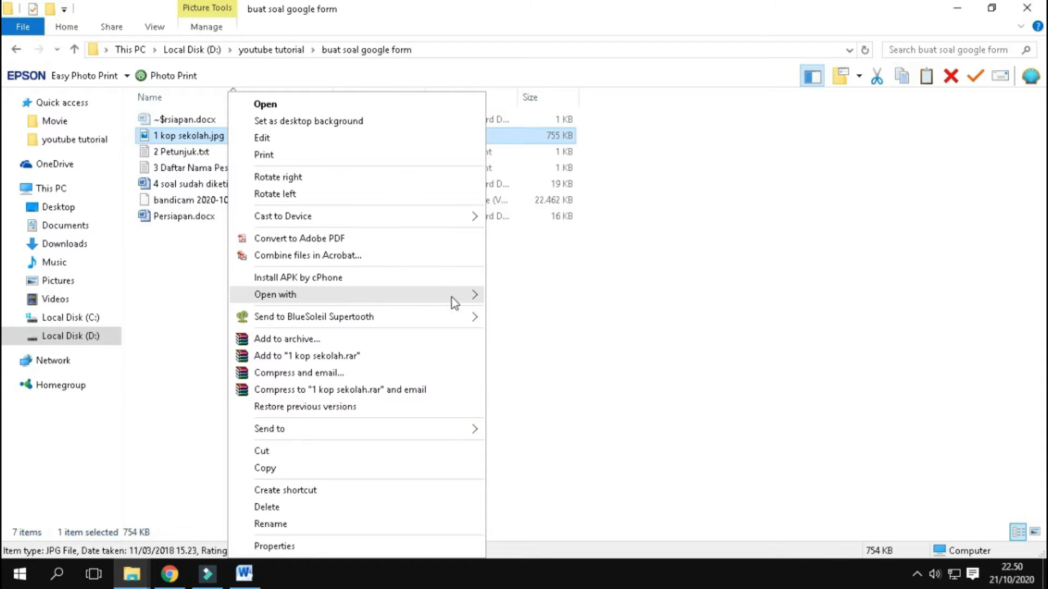
mouse_move(455, 294)
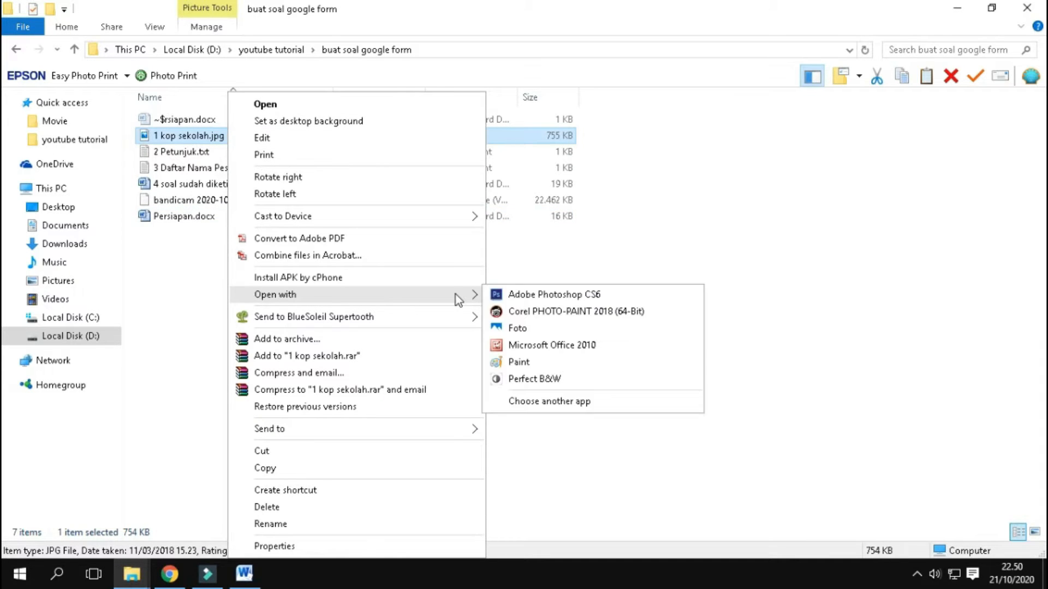
click(562, 345)
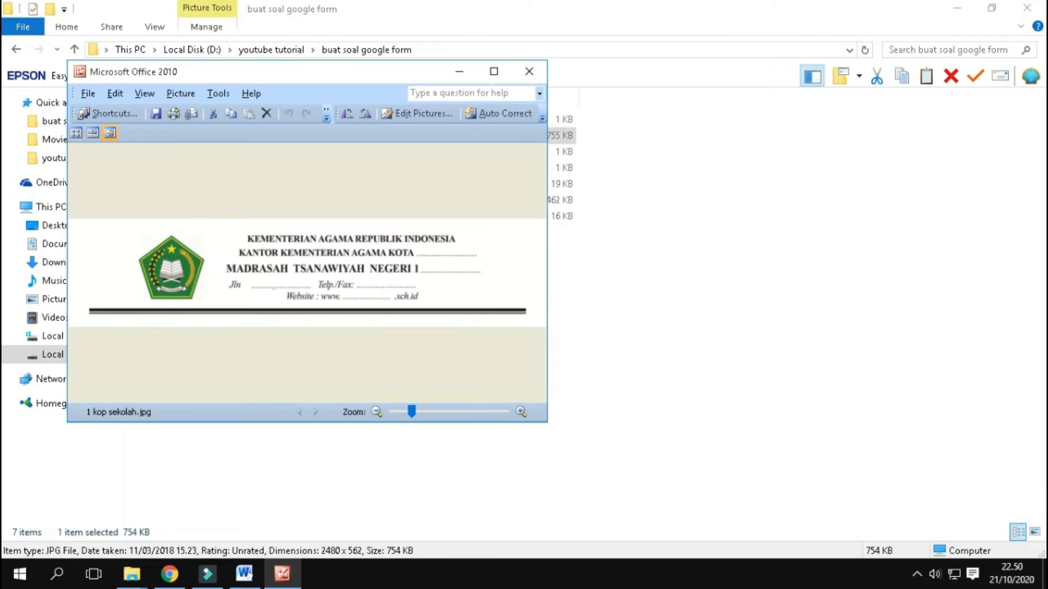
click(494, 71)
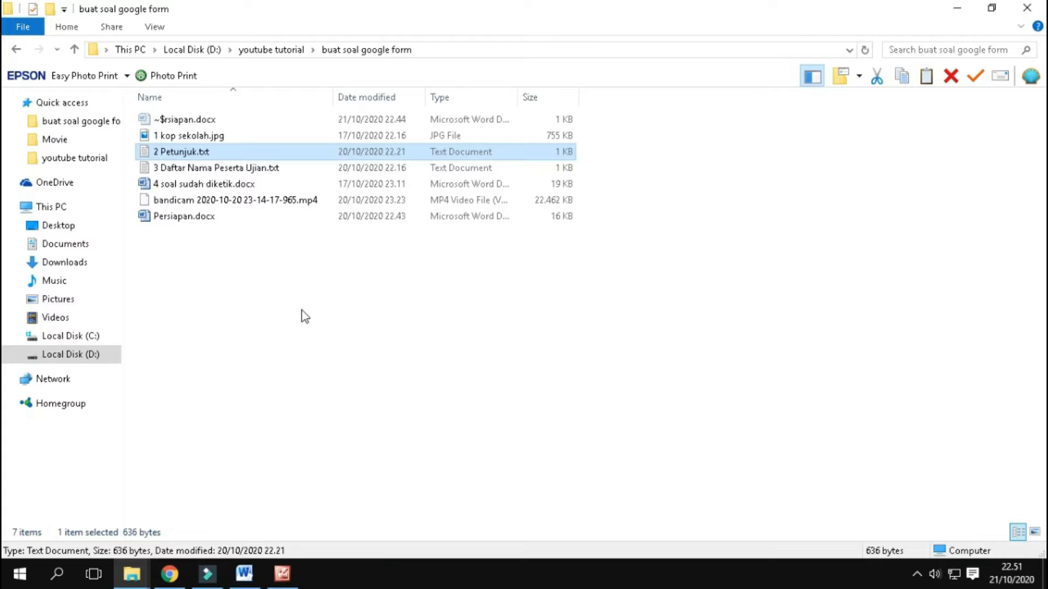
Step: Open 2 Petunjuk.txt, read through the exam instructions, and close the file
double_click(270, 152)
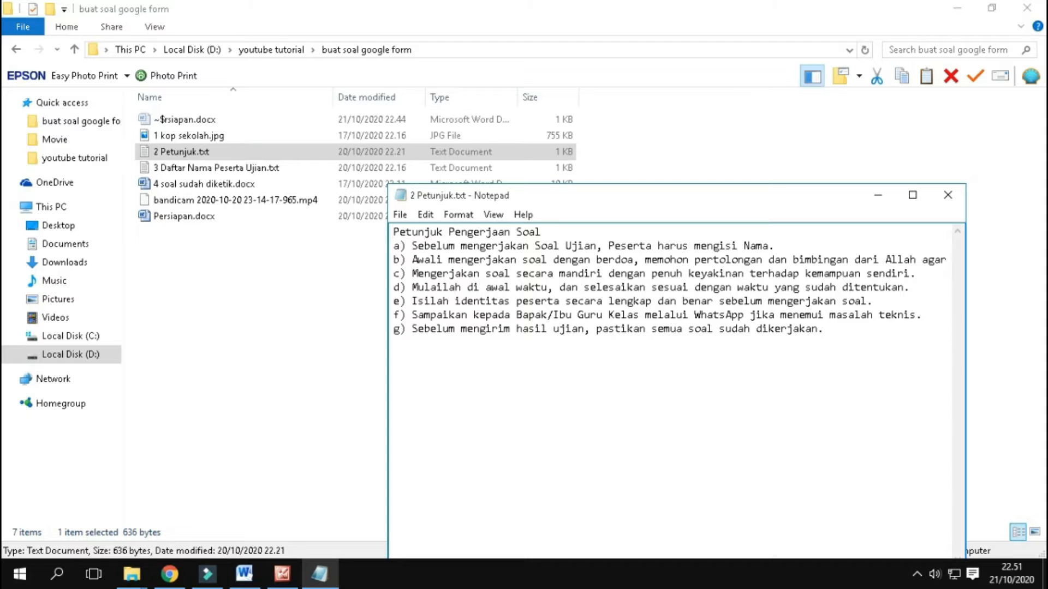
click(555, 231)
click(467, 342)
click(398, 251)
click(395, 256)
click(403, 271)
click(413, 343)
click(948, 195)
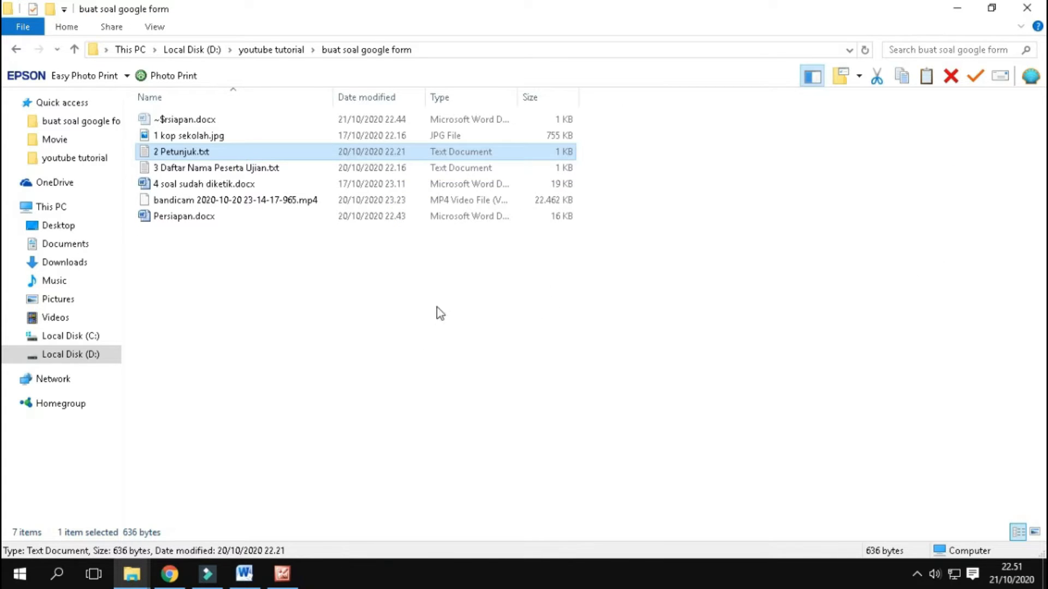
Step: Open 3 Daftar Nama Peserta Ujian.txt, check the exam participant list, and close the file
click(243, 169)
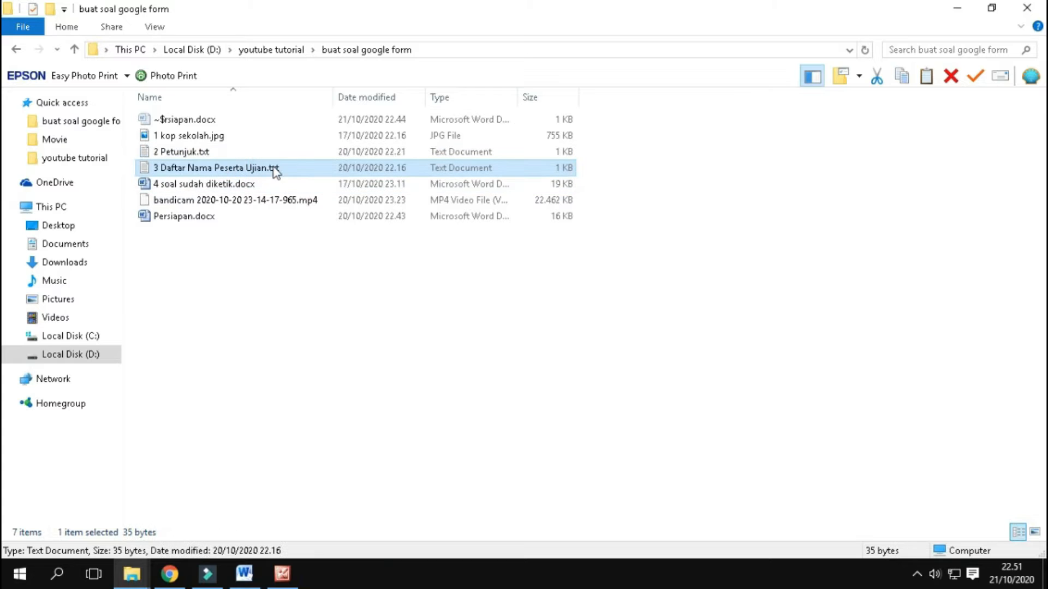
double_click(303, 166)
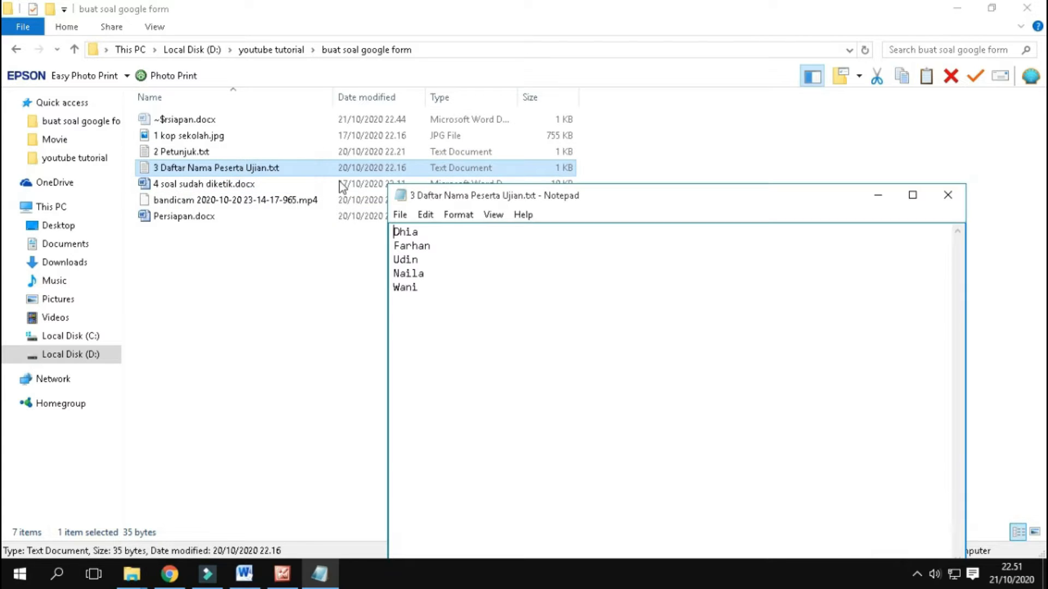
click(948, 195)
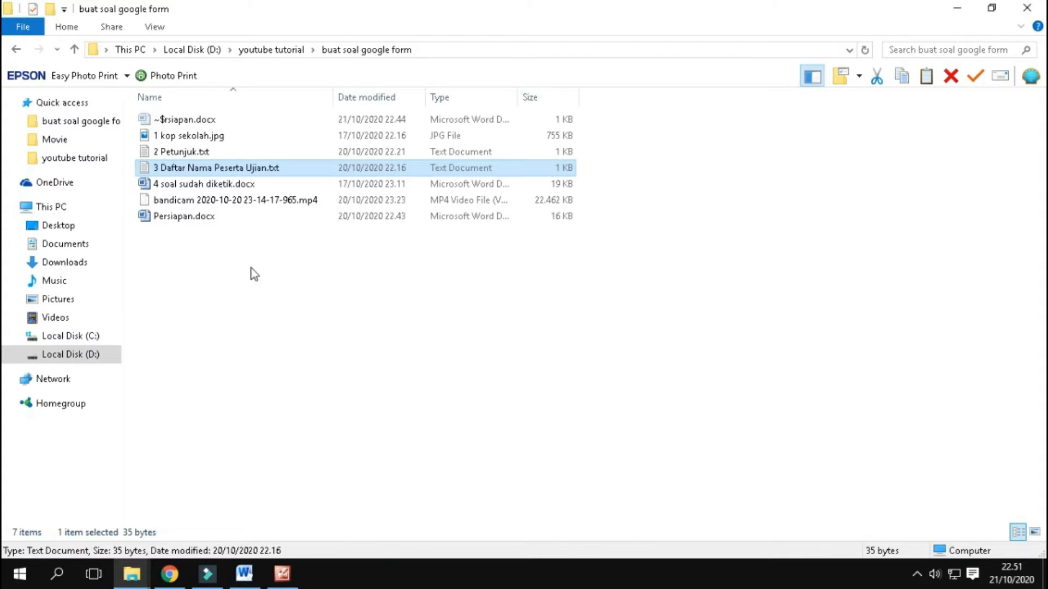
Step: Open 4 soal sudah diketik.docx maximized, look over the typed questions and answers, and close the document
click(254, 185)
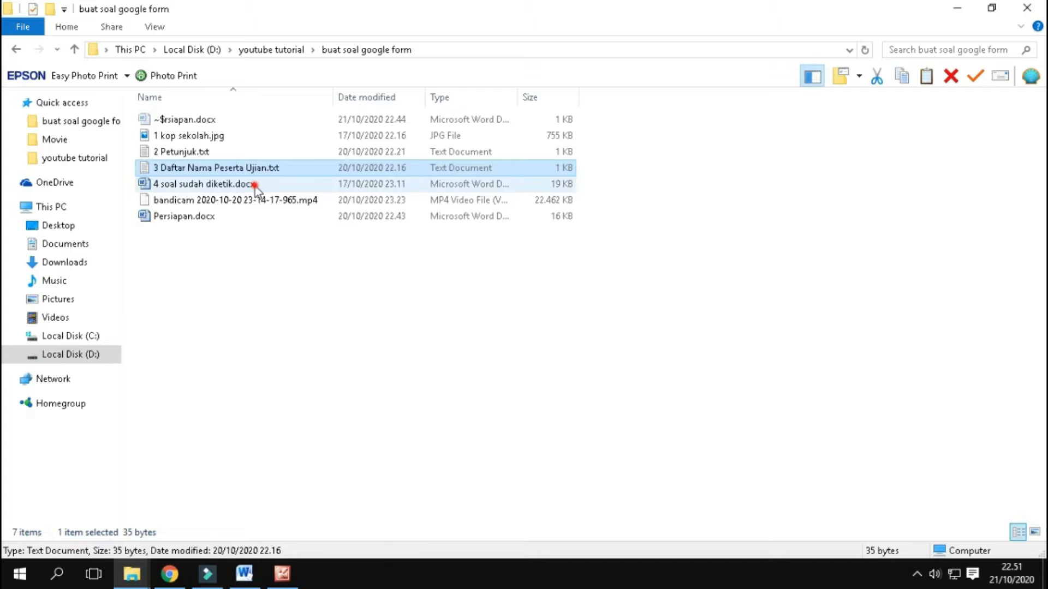
click(254, 184)
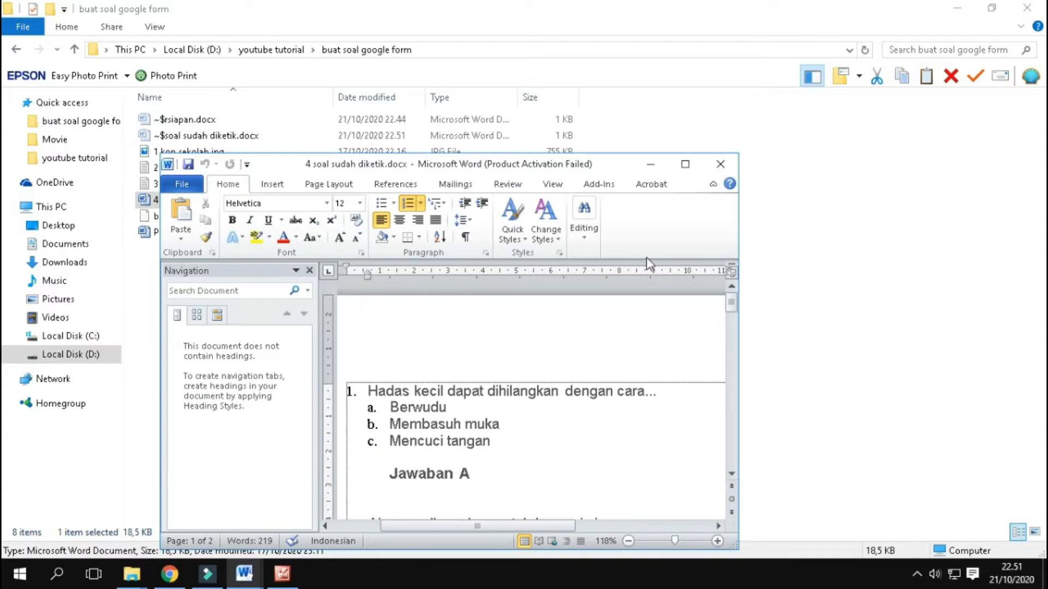
click(685, 164)
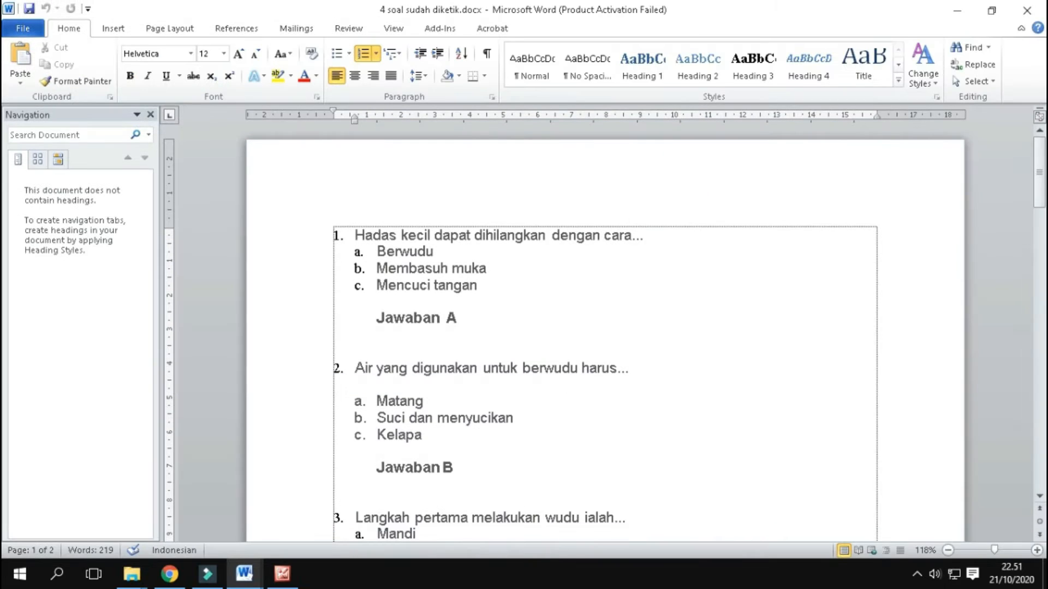
click(1026, 9)
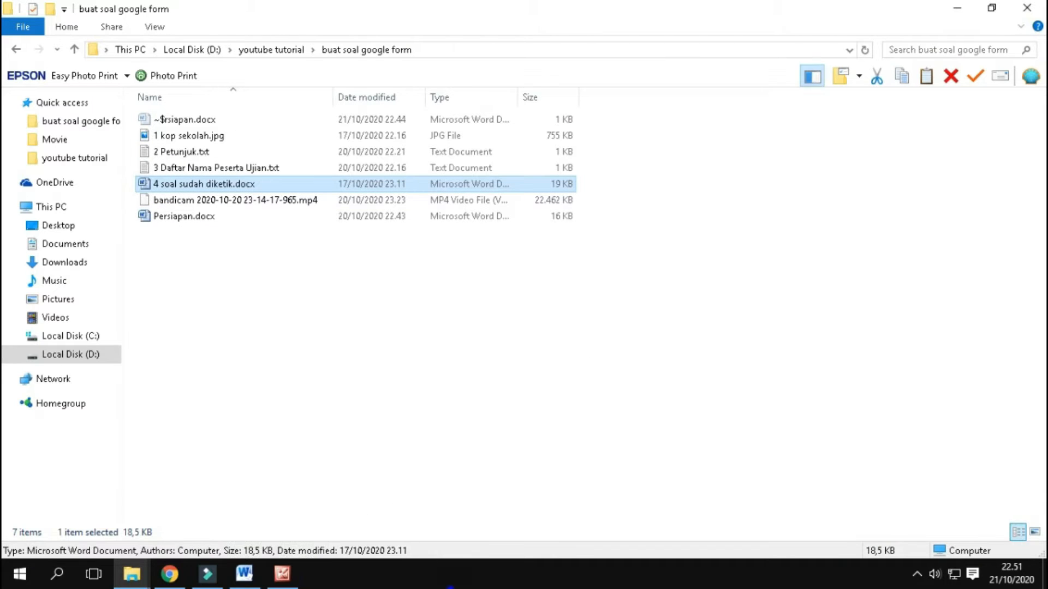
Step: Show the desktop, launch Google Chrome in a maximized window, and open the Gmail page
right_click(450, 584)
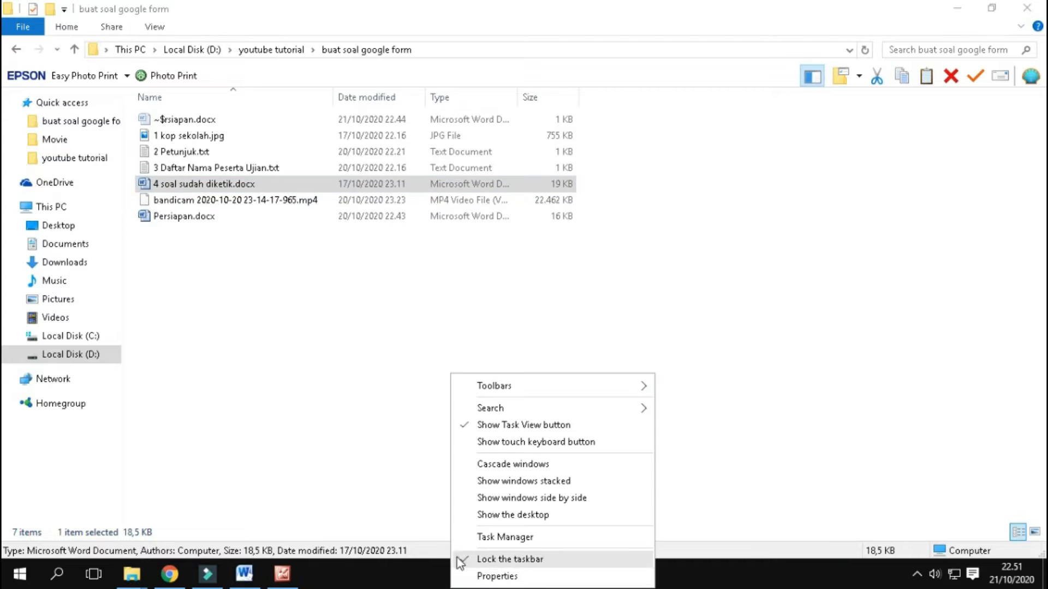
click(492, 516)
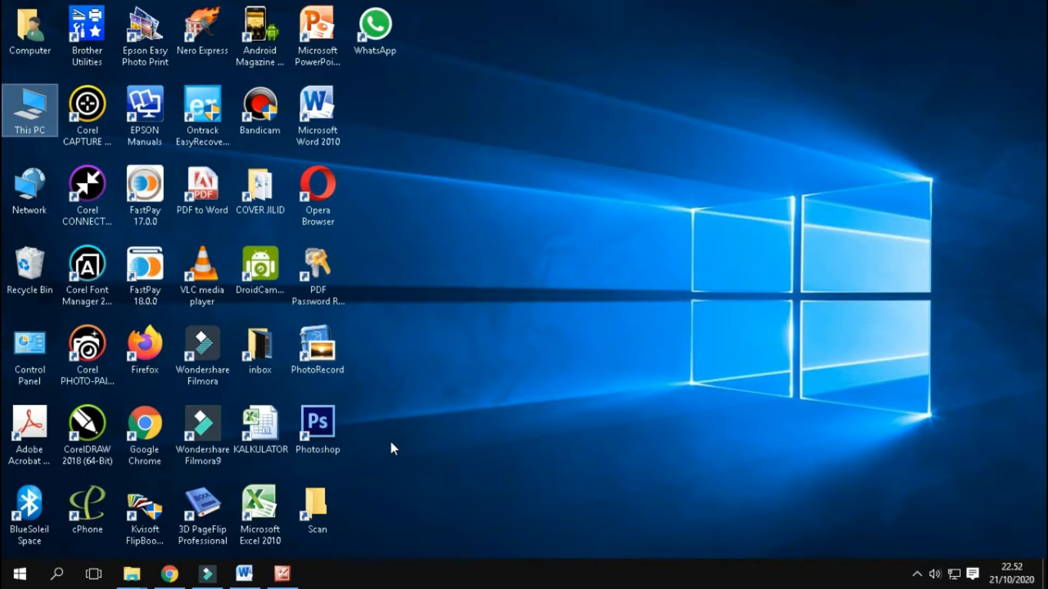
double_click(143, 445)
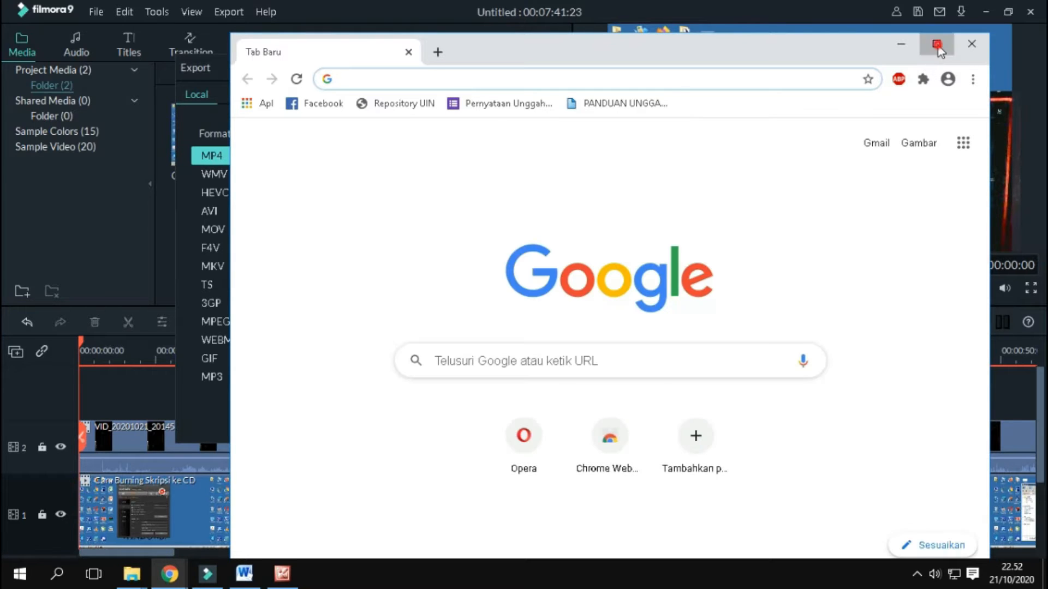
click(936, 43)
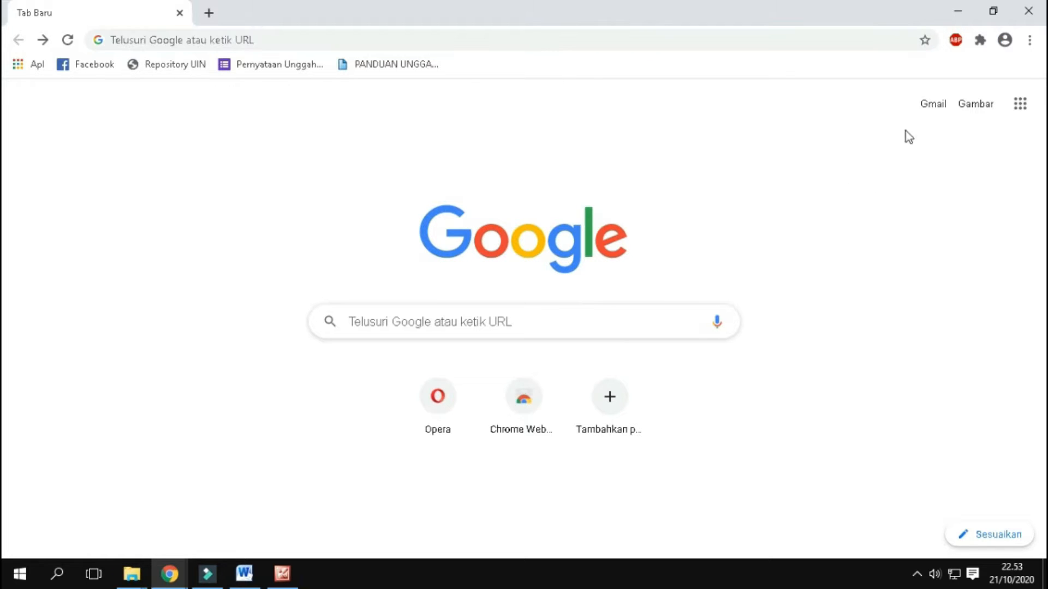
click(927, 109)
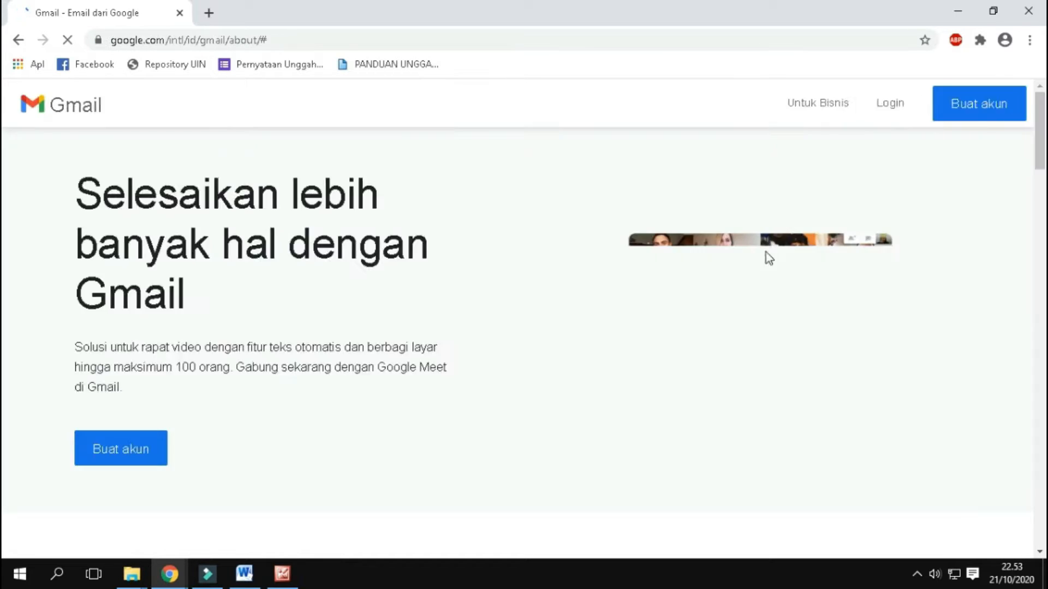
Step: Sign in to Gmail by entering the account's email address and password
click(887, 106)
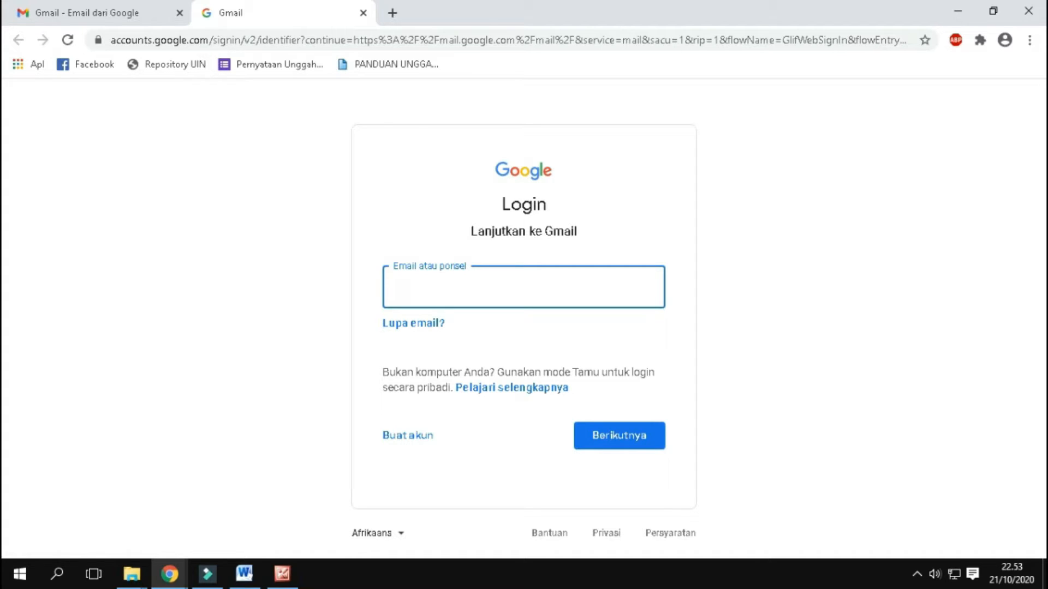
text(...)
key(Return)
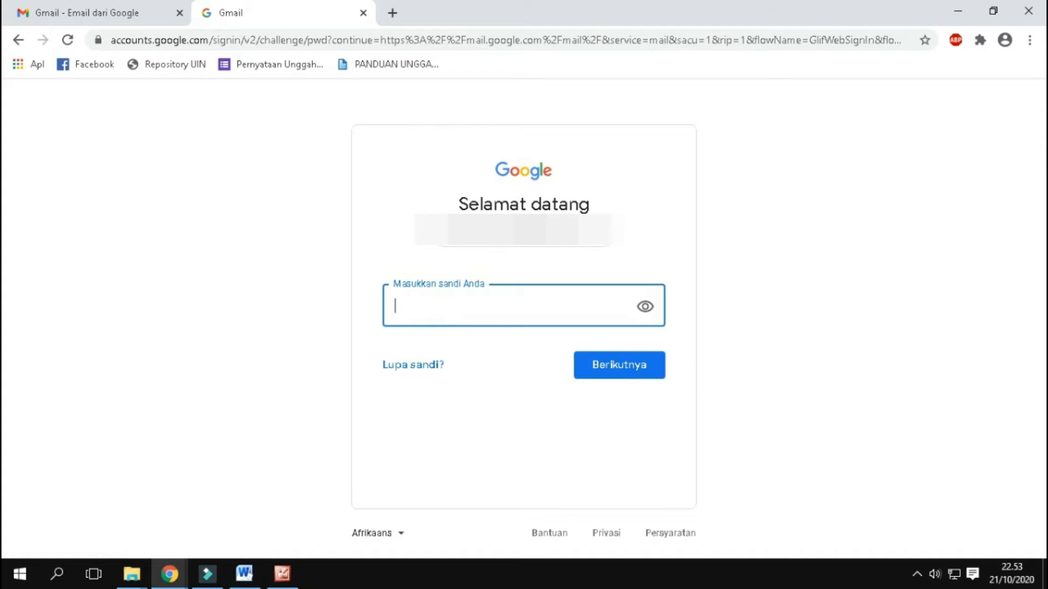
text(*****)
click(601, 376)
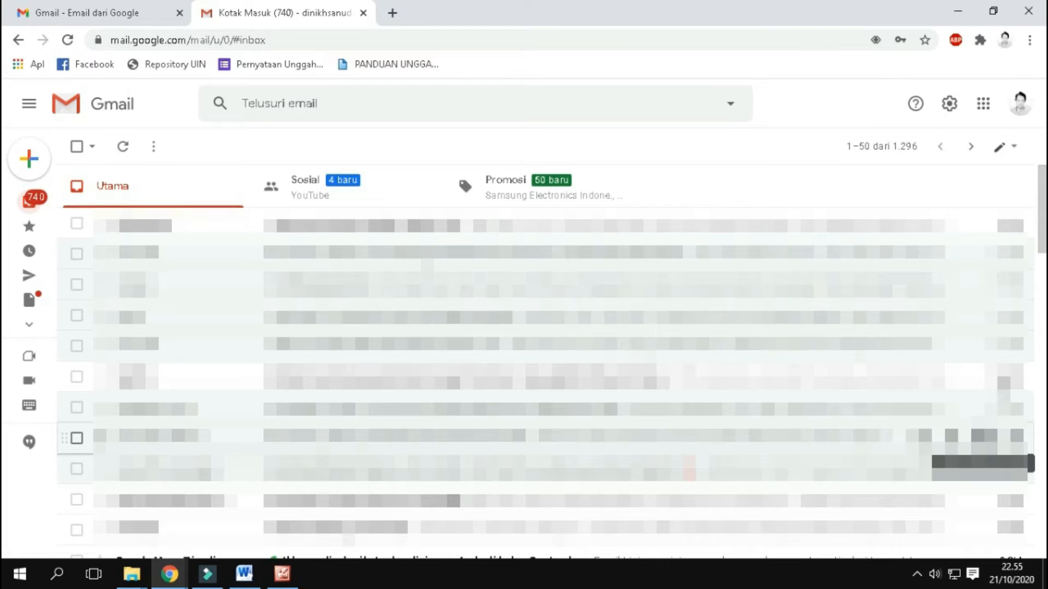
Step: Go from the Gmail inbox to Google Drive through the Google apps
click(983, 106)
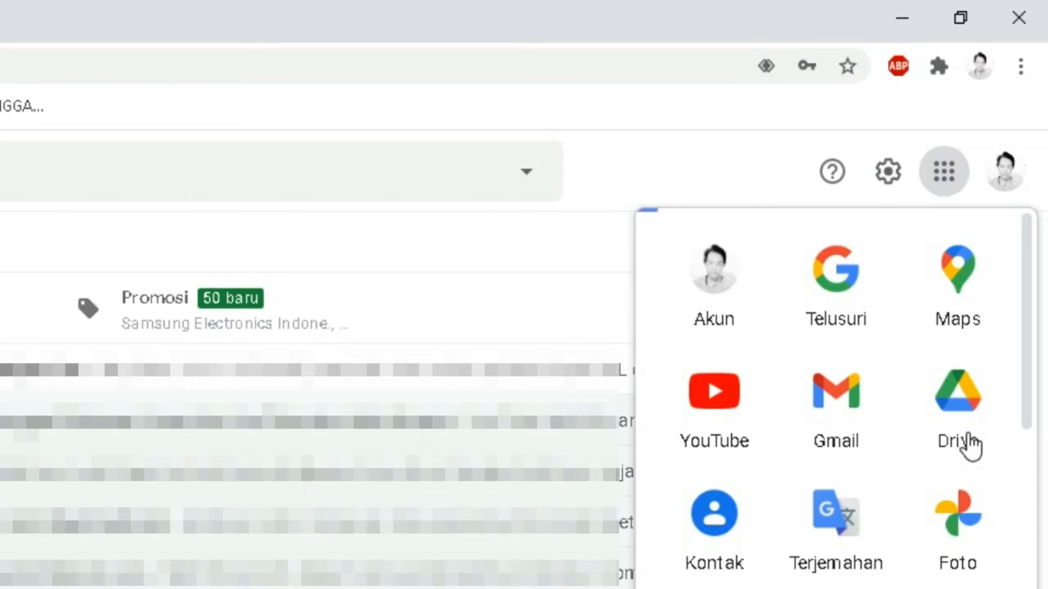
scroll(965, 469, down, 2)
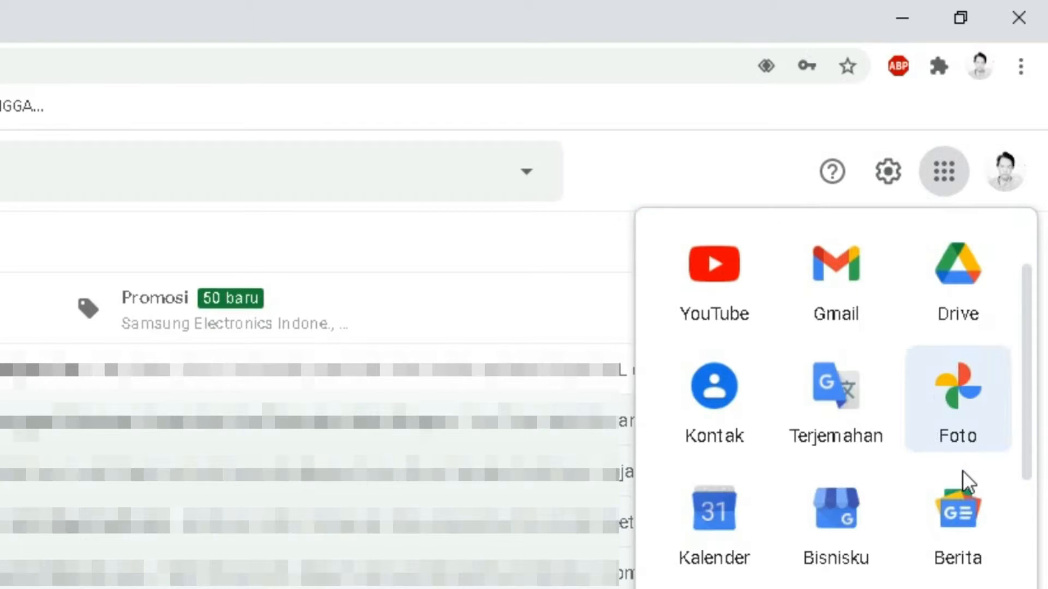
scroll(960, 382, up, 2)
click(958, 422)
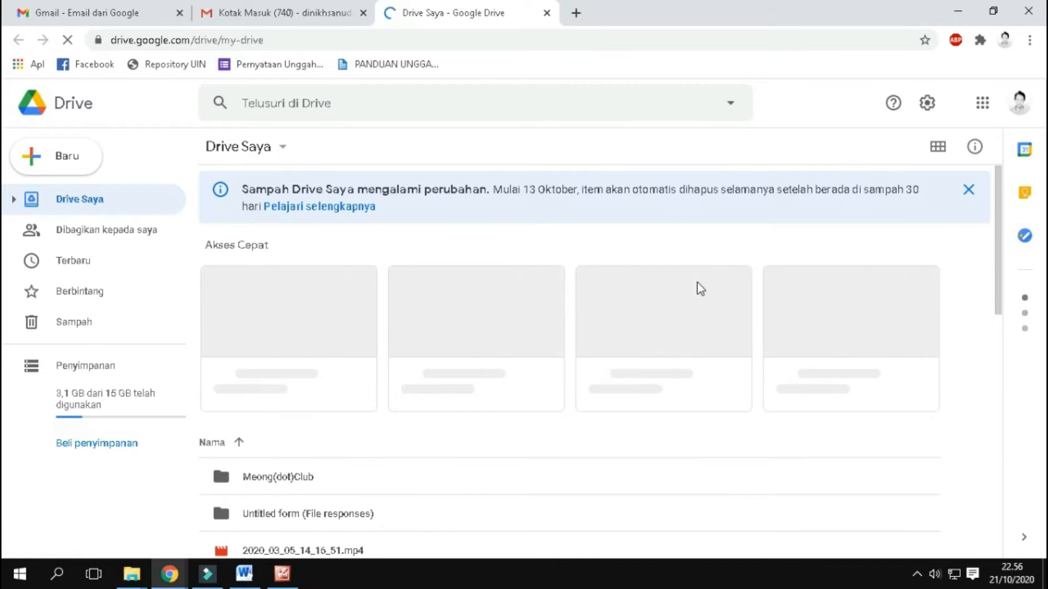
Step: Create a new blank Google Formulir in Drive Saya
scroll(727, 245, down, 1)
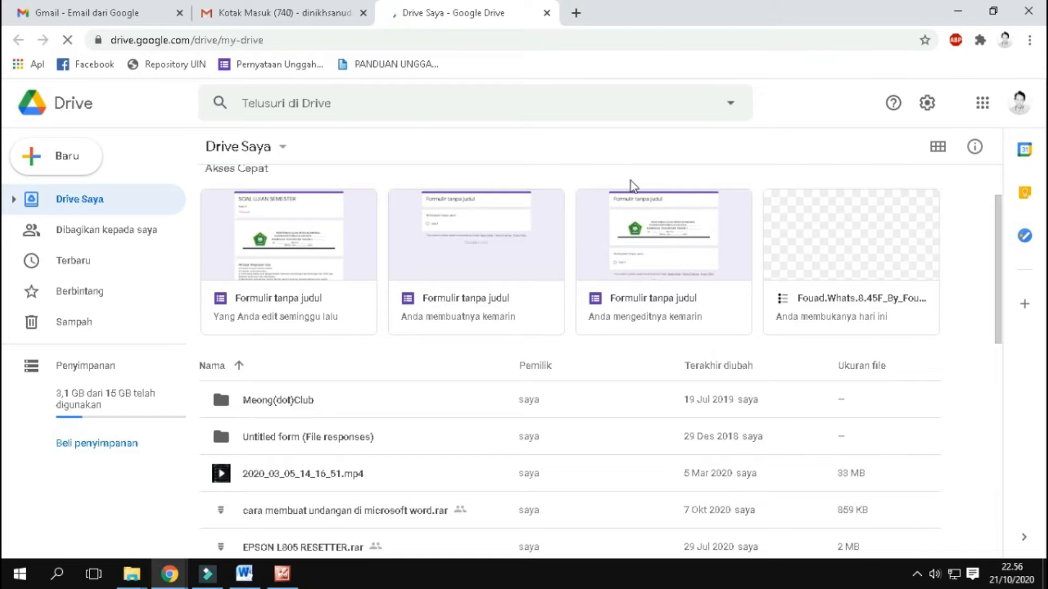
scroll(633, 186, up, 1)
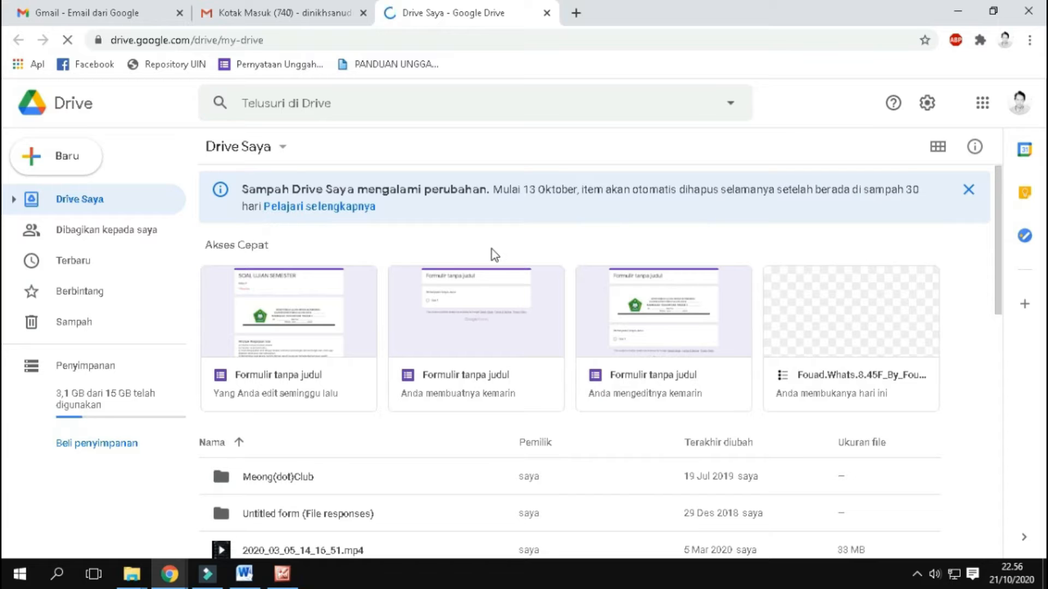
click(65, 163)
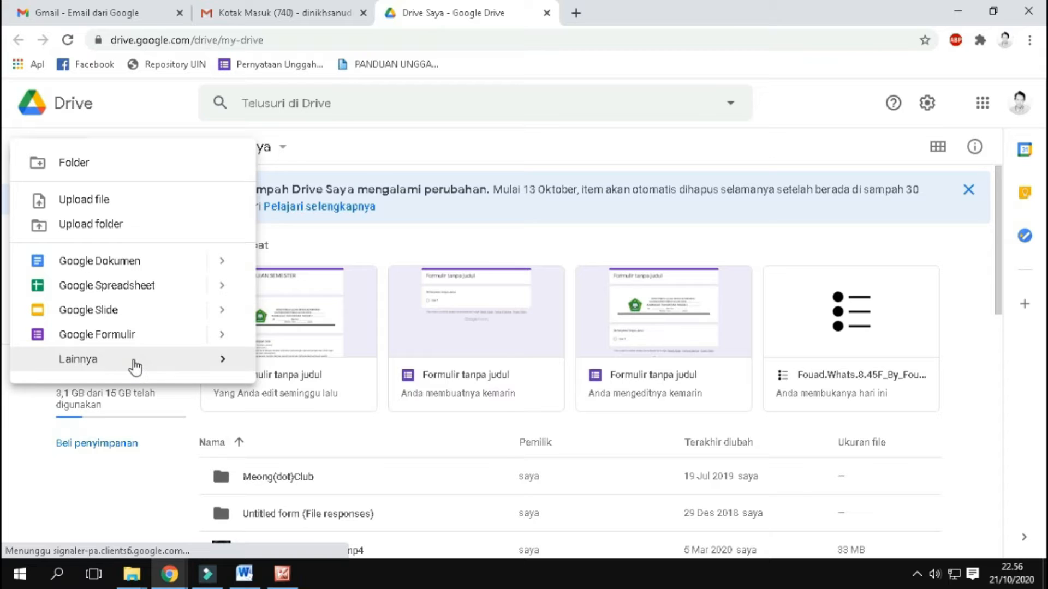
click(134, 361)
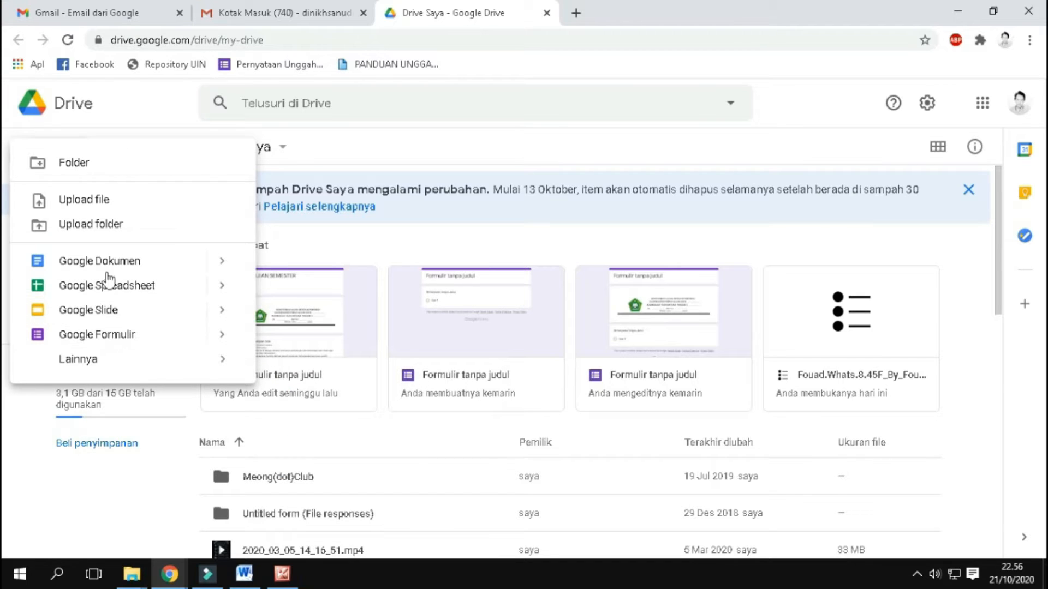
click(132, 334)
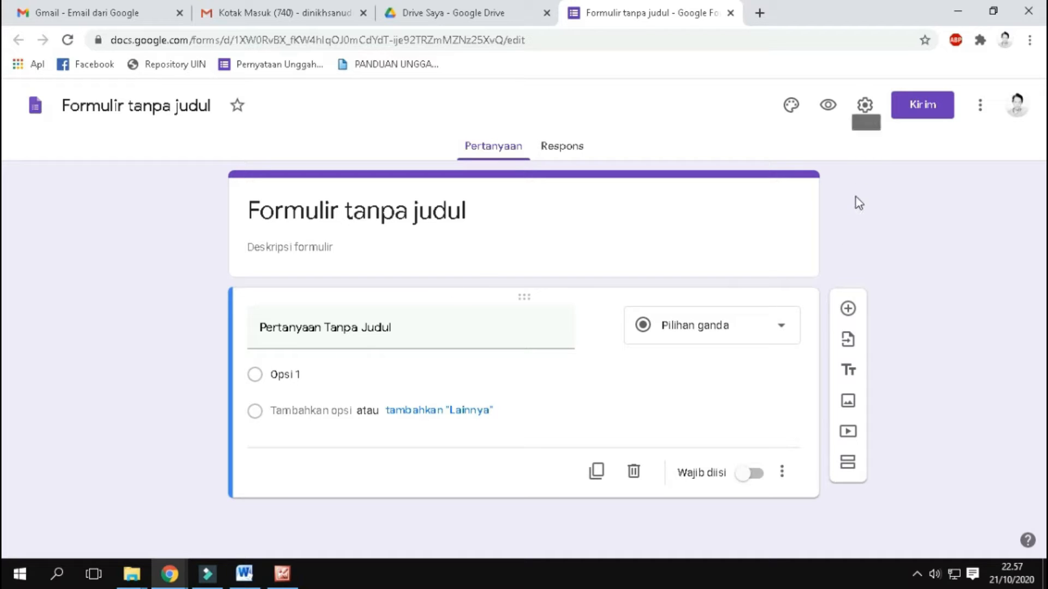
Step: In the form's settings, enable Batasi ke 1 tanggapan and Acak urutan pertanyaan
click(863, 110)
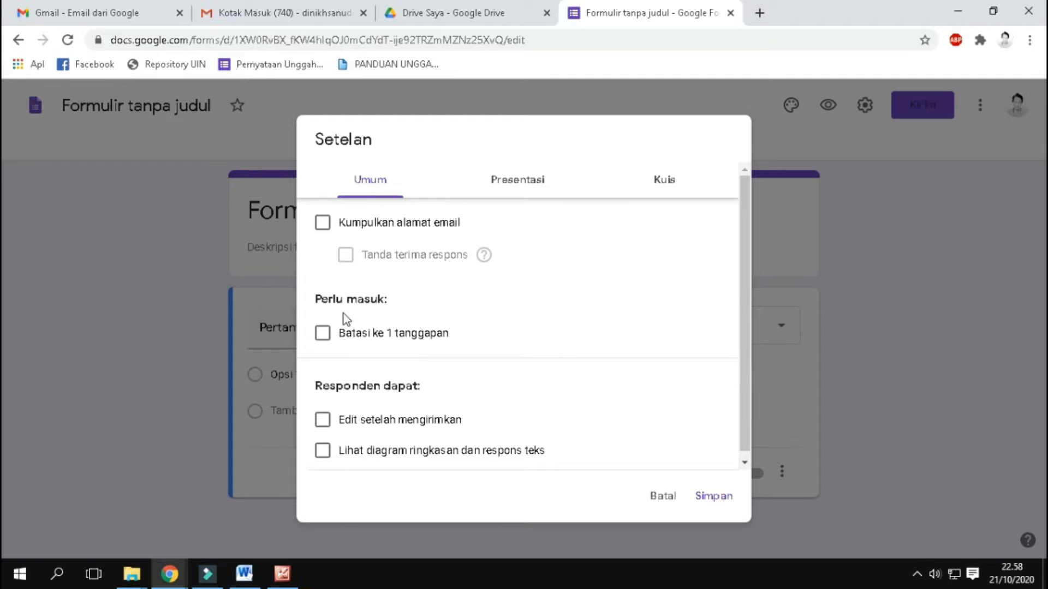
click(329, 340)
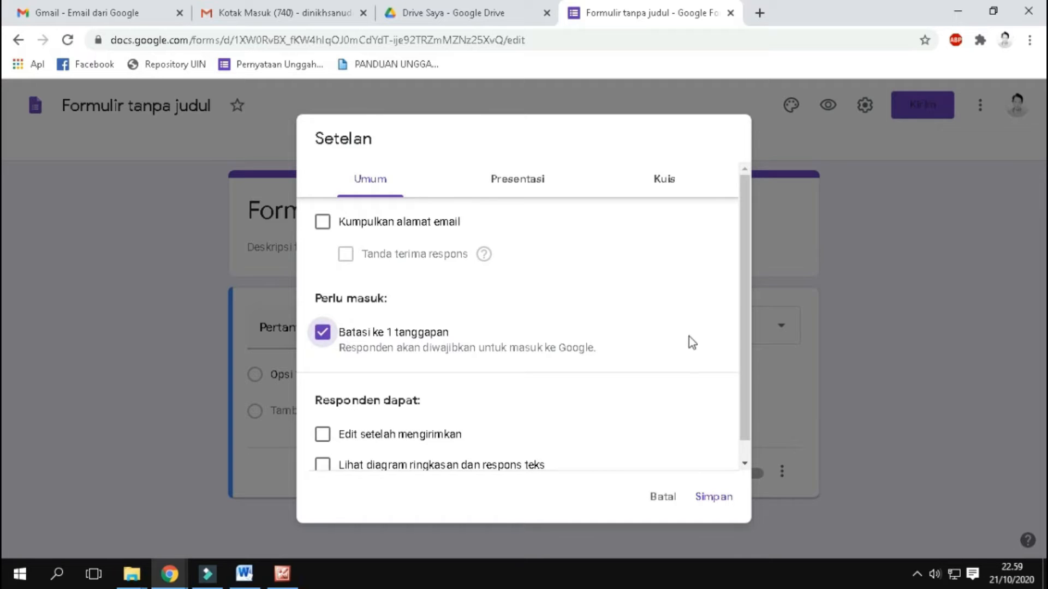
scroll(689, 336, down, 1)
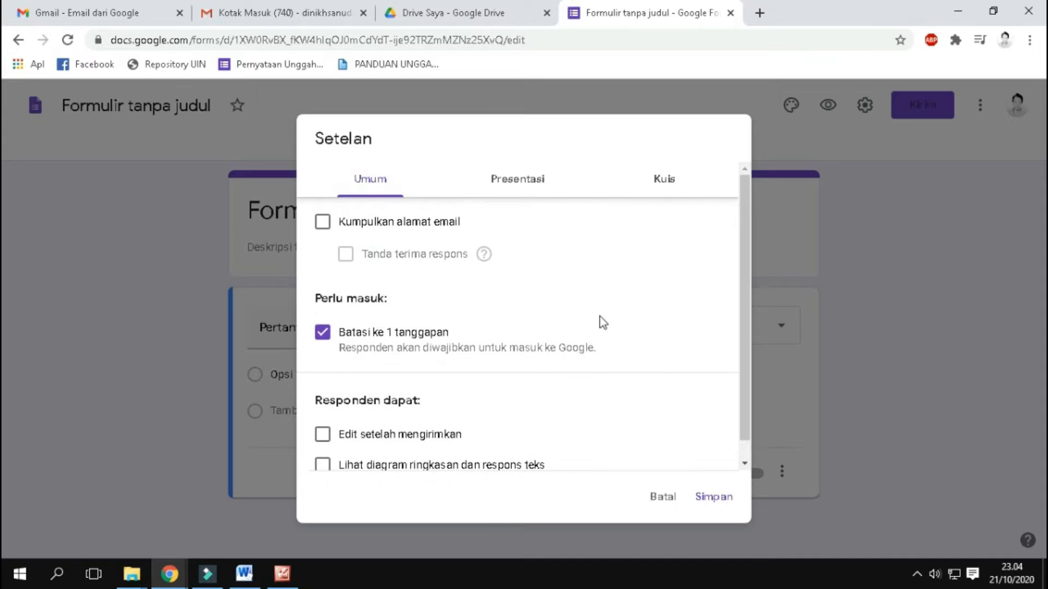
click(525, 192)
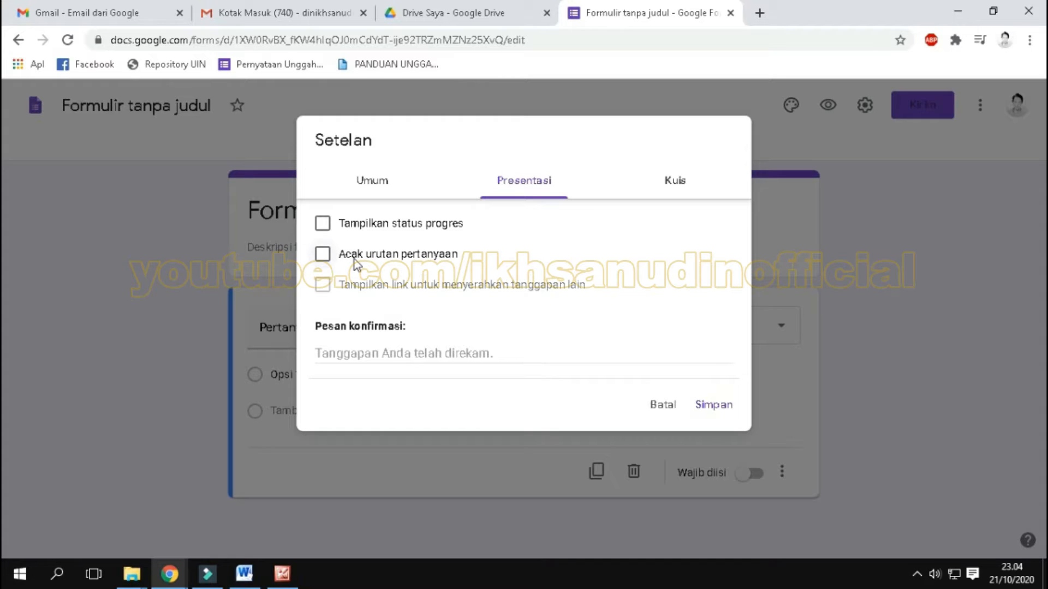
click(322, 255)
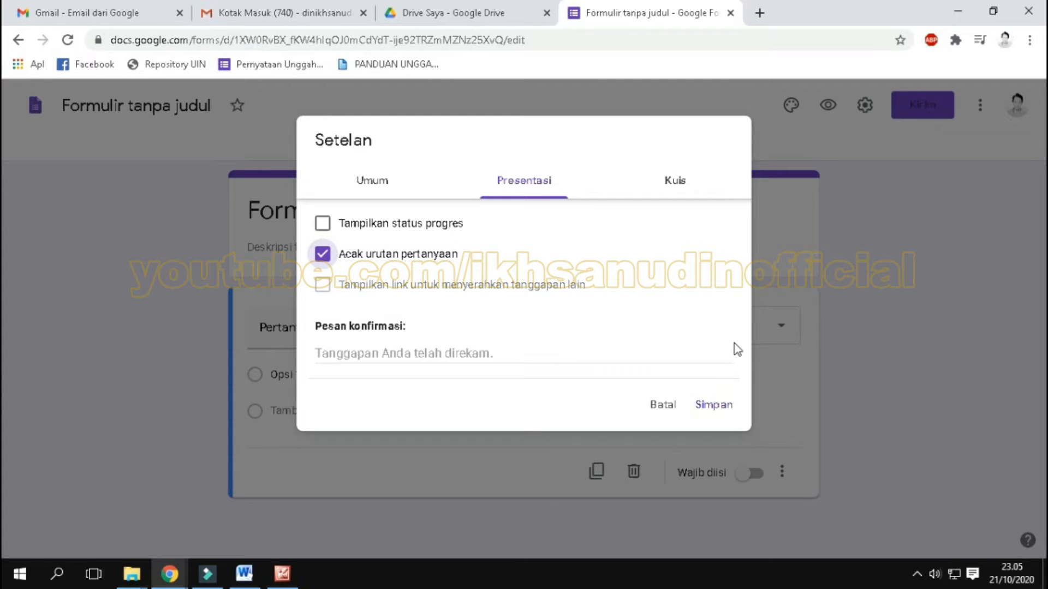
Step: Make the form a quiz, stop respondents from seeing Pertanyaan tak terjawab and Jawaban yang benar, and save the settings
click(664, 191)
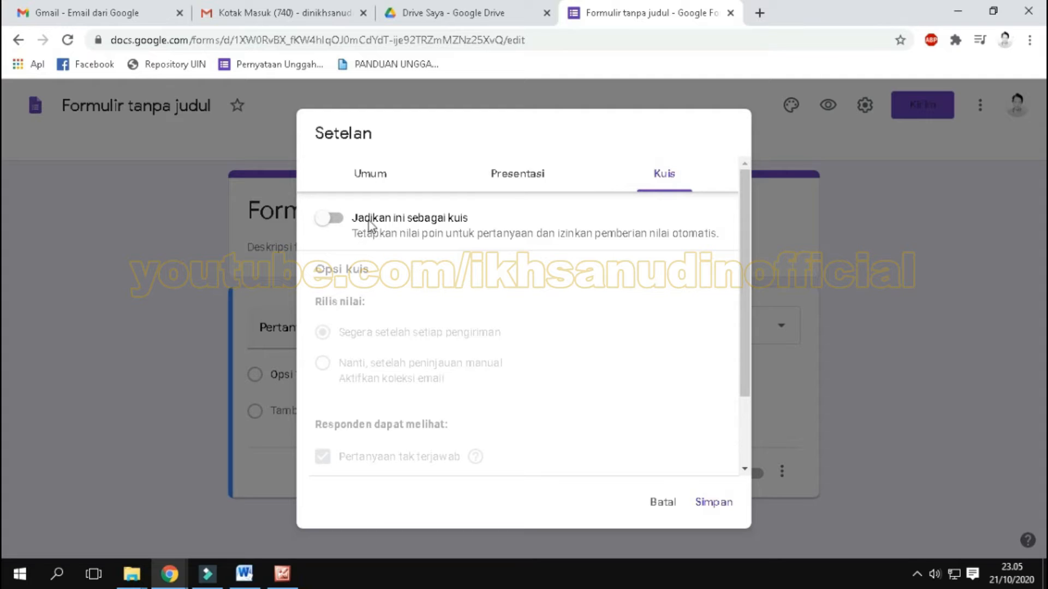
click(338, 221)
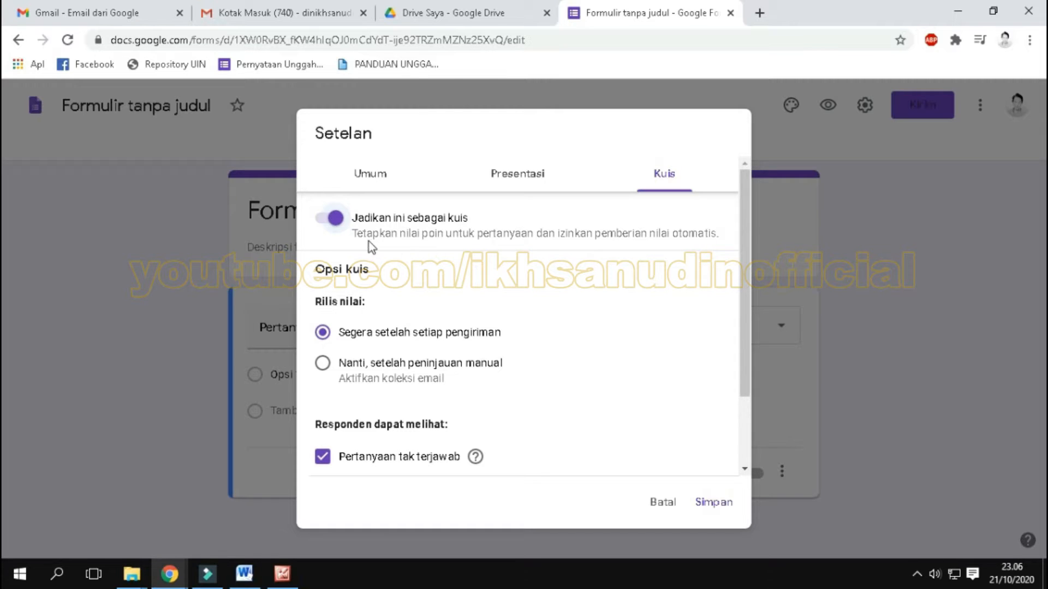
scroll(542, 369, down, 2)
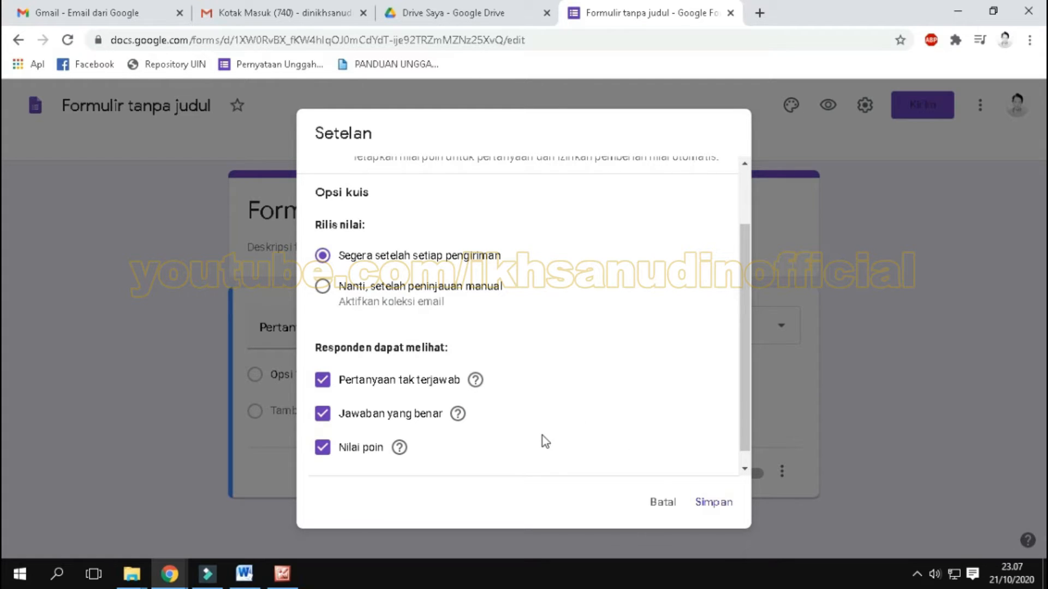
scroll(573, 436, down, 1)
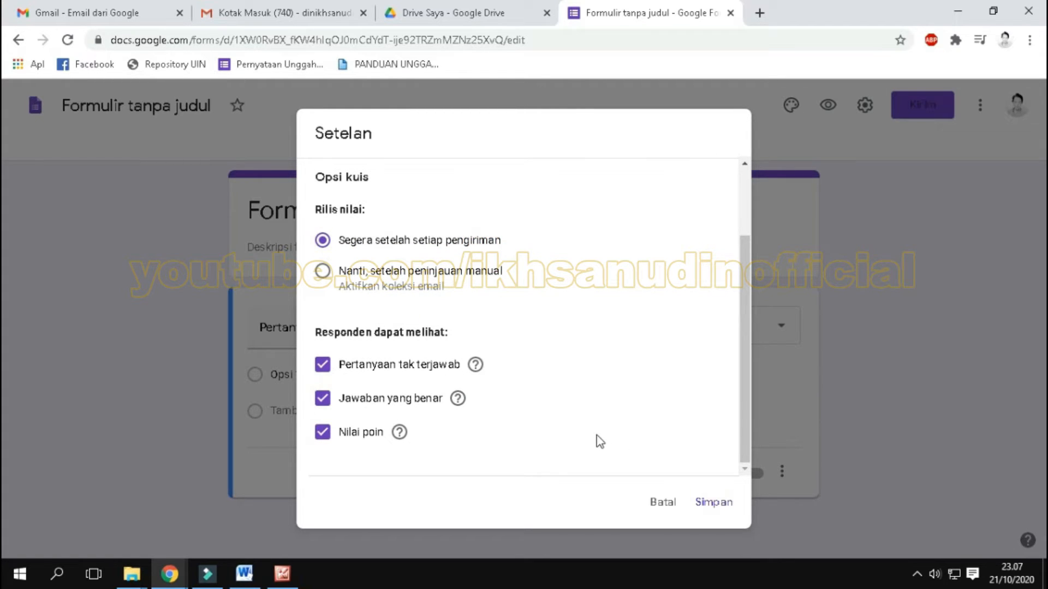
click(322, 365)
click(322, 398)
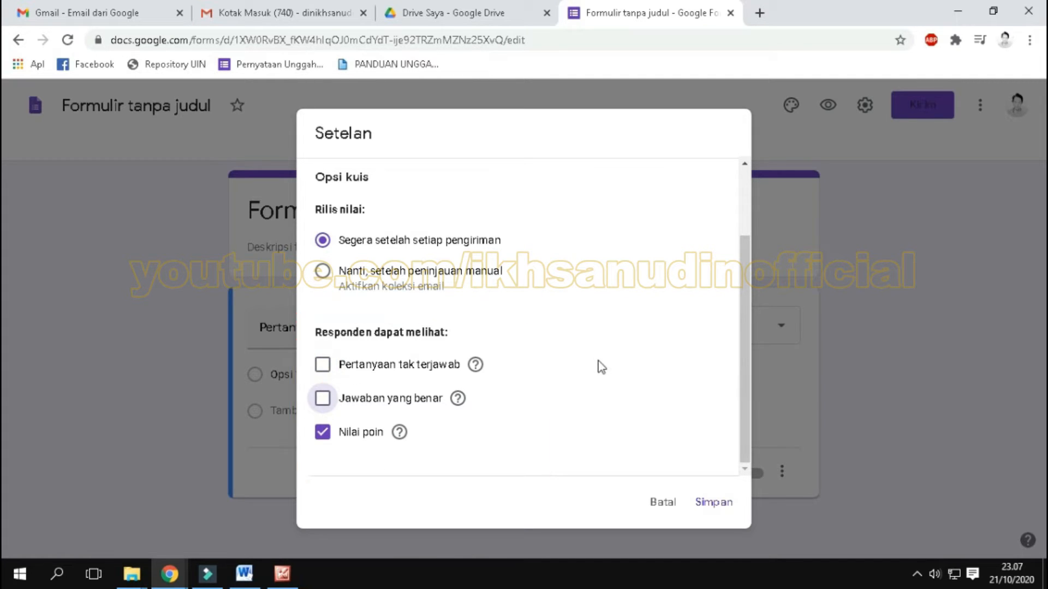
click(712, 501)
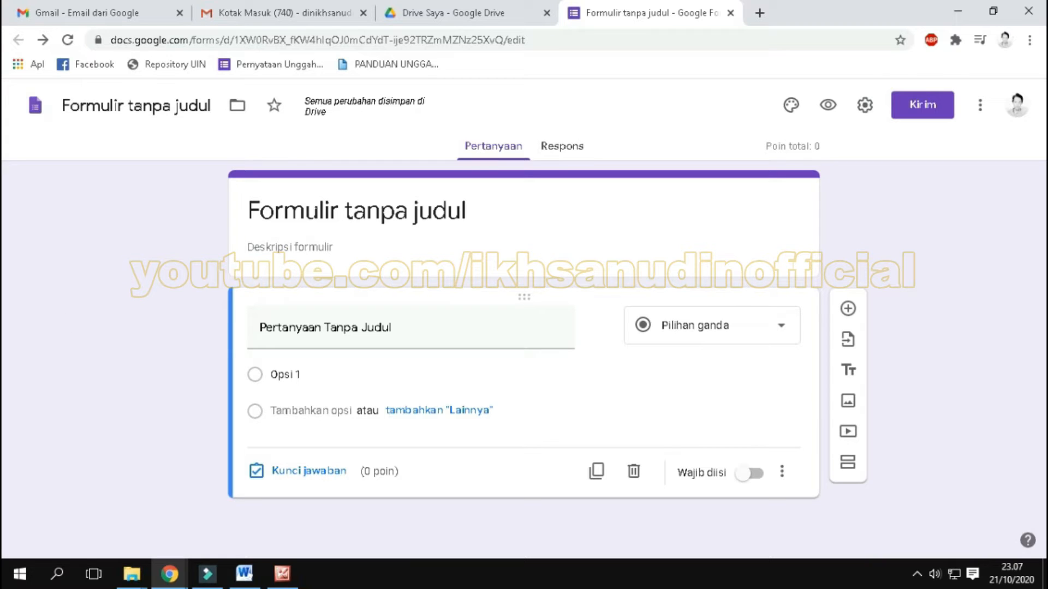
Step: Replace the form's title with "Soal Ujian Semester 1"
click(311, 213)
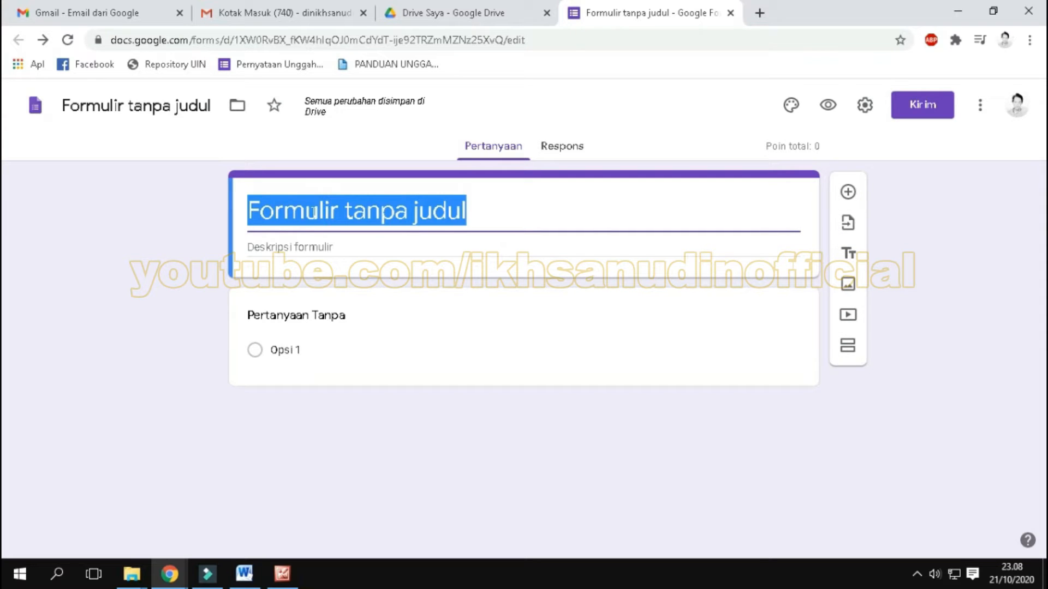
text(S)
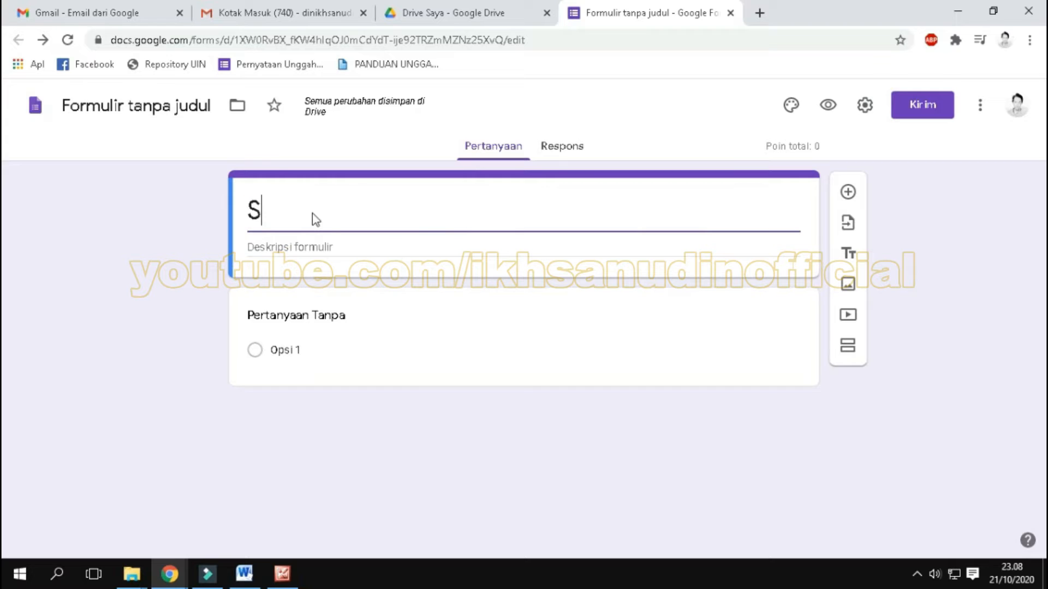
text(oal)
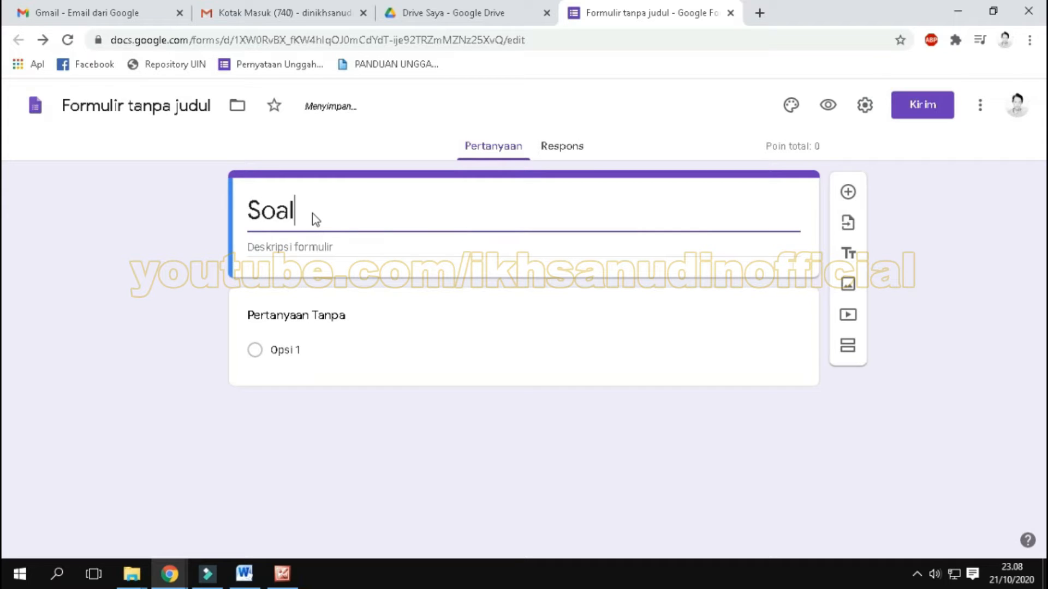
text( Ujian Seme)
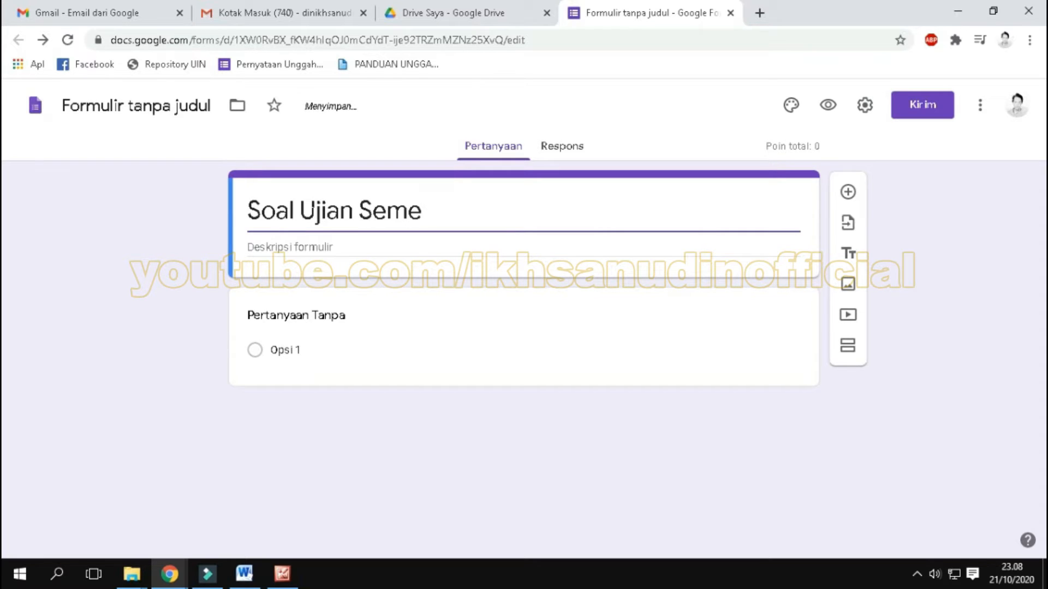
text(ster 1)
Step: Enter "Soal ujian semester 1 Kelas 1" as the form's description and select that text
click(376, 249)
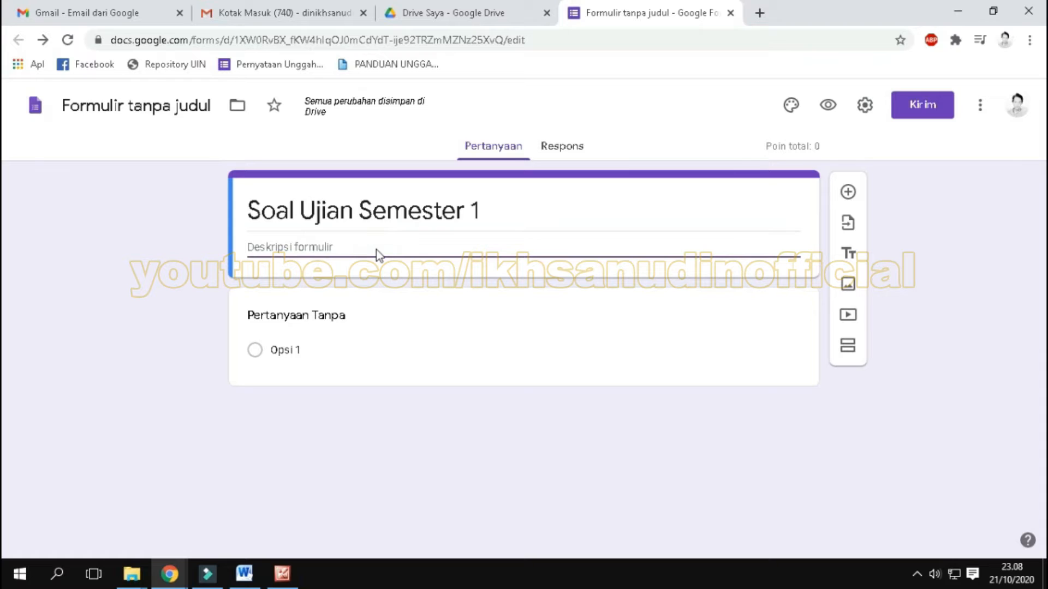
text(Soal ujia)
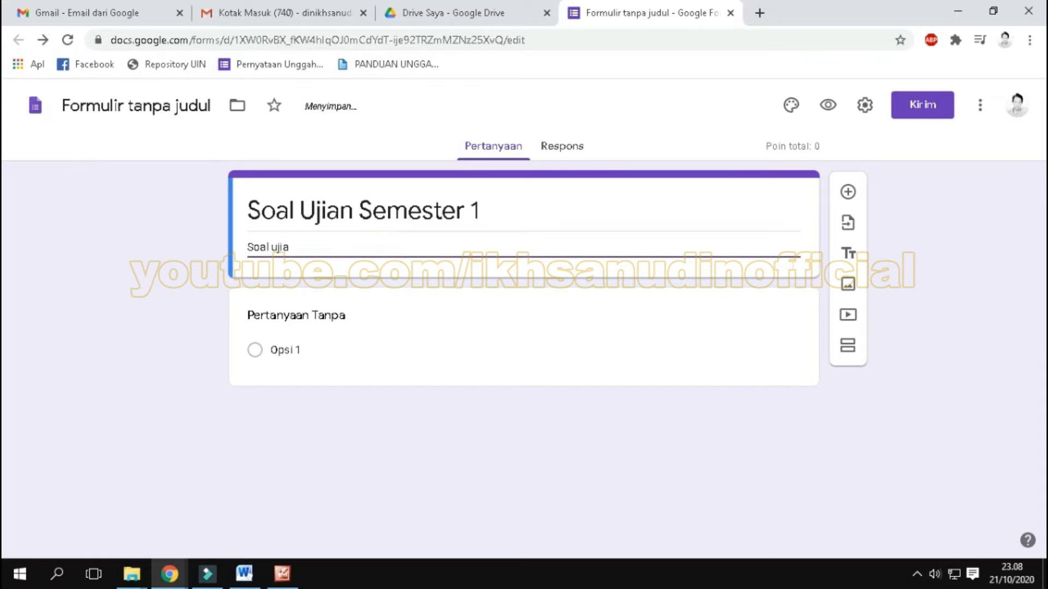
text(n semester 1 Kelas)
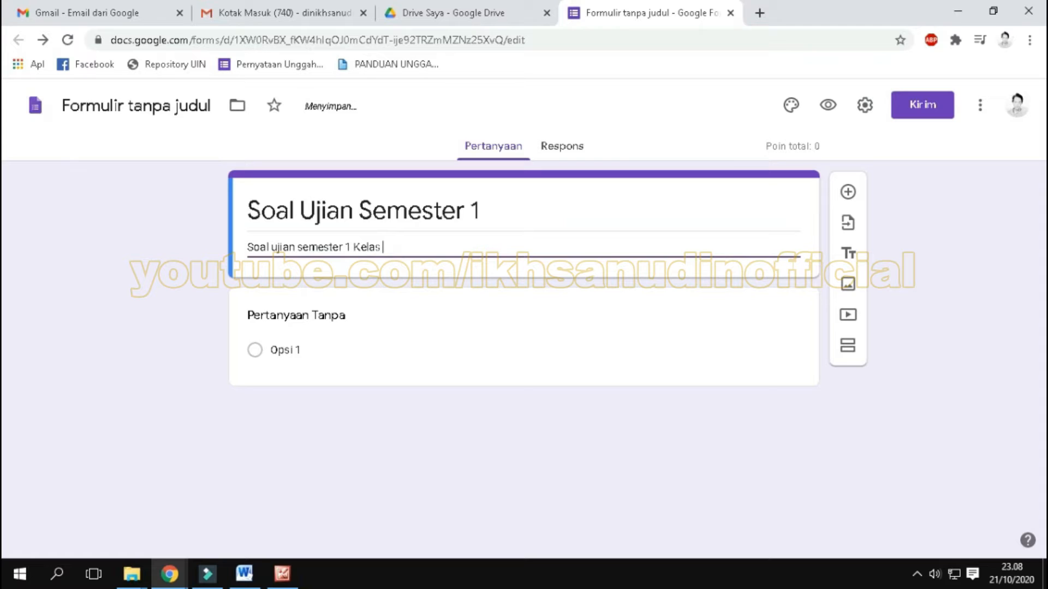
text( 1)
key(ctrl+a)
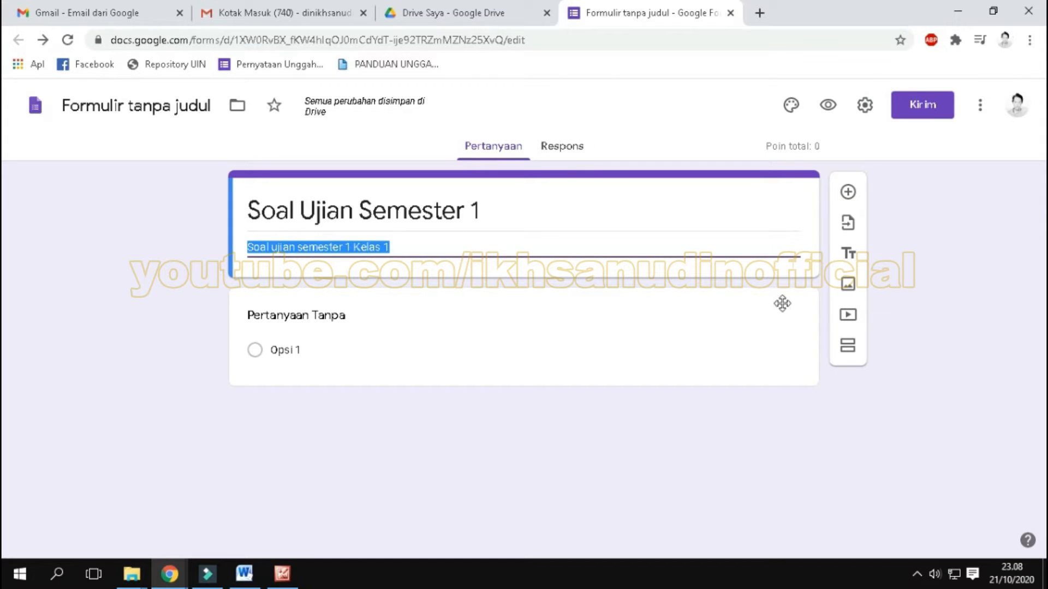
Step: Insert the image "1 kop sekolah.jpg" from the "buat soal google form" folder beneath the form's title block
click(849, 290)
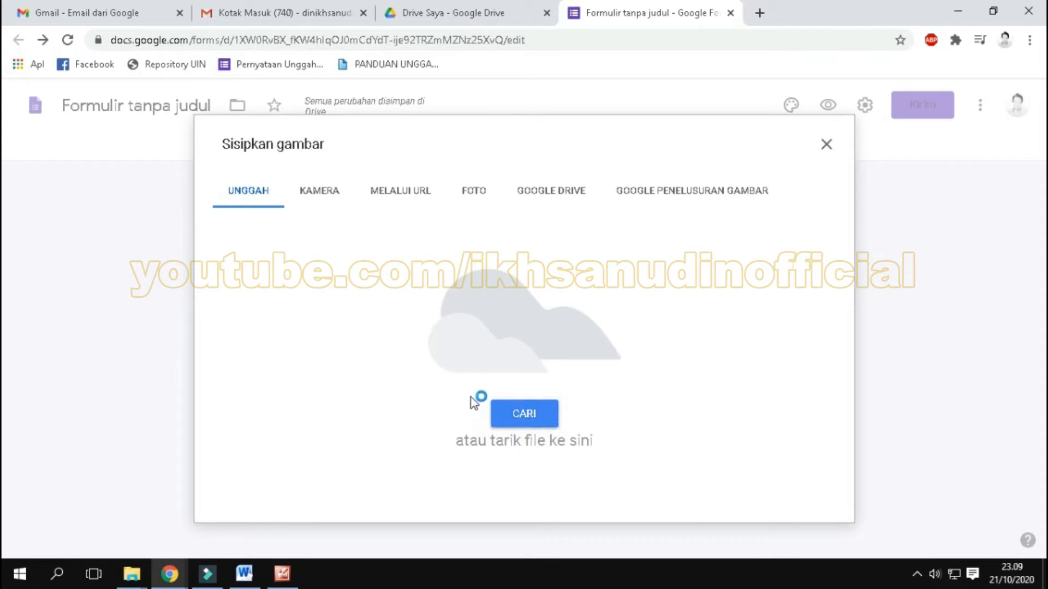
click(481, 382)
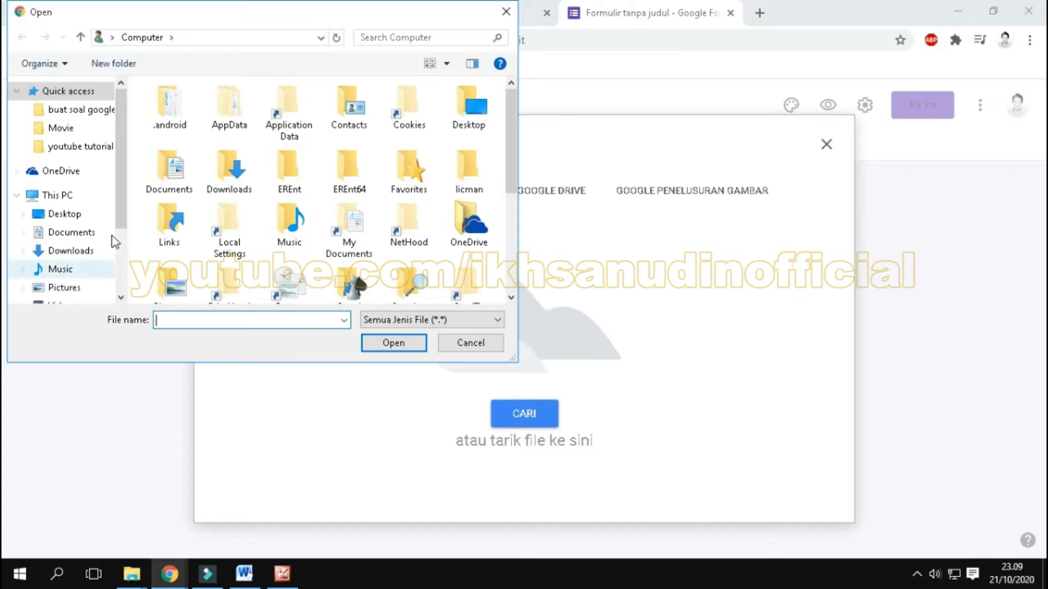
click(93, 110)
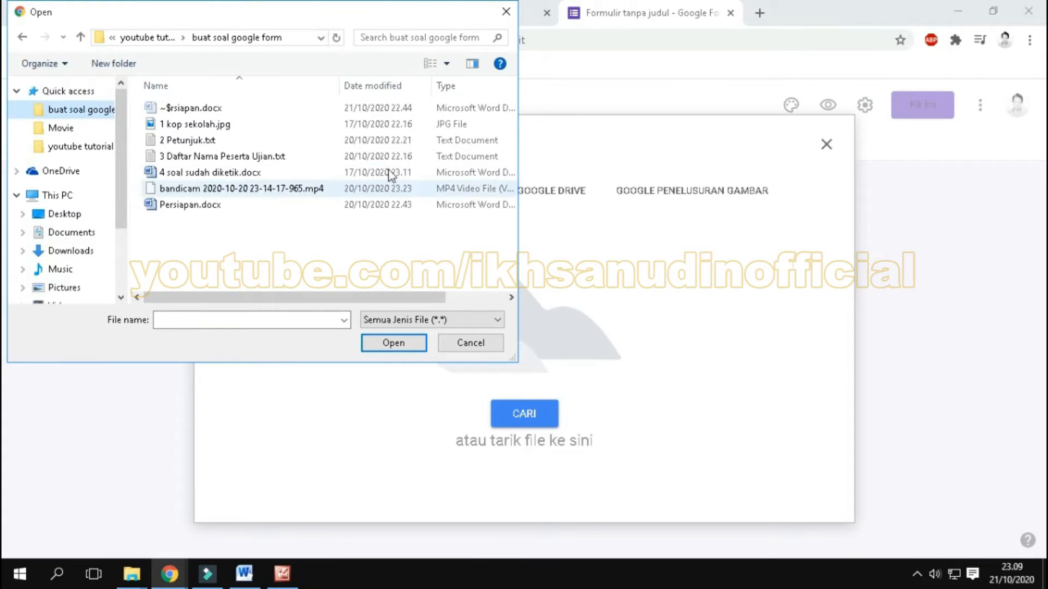
click(447, 63)
click(505, 45)
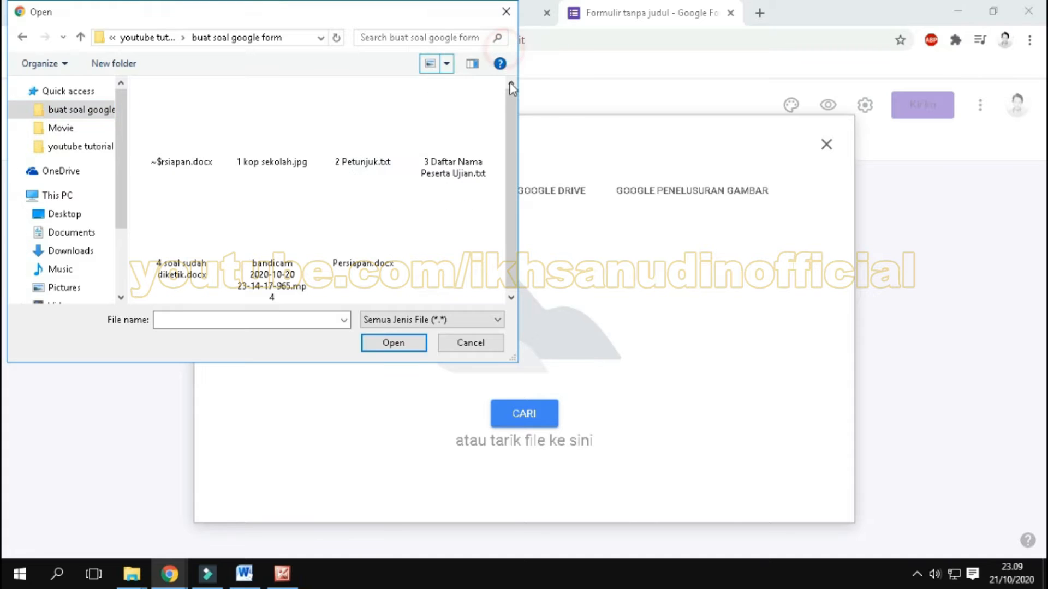
click(271, 145)
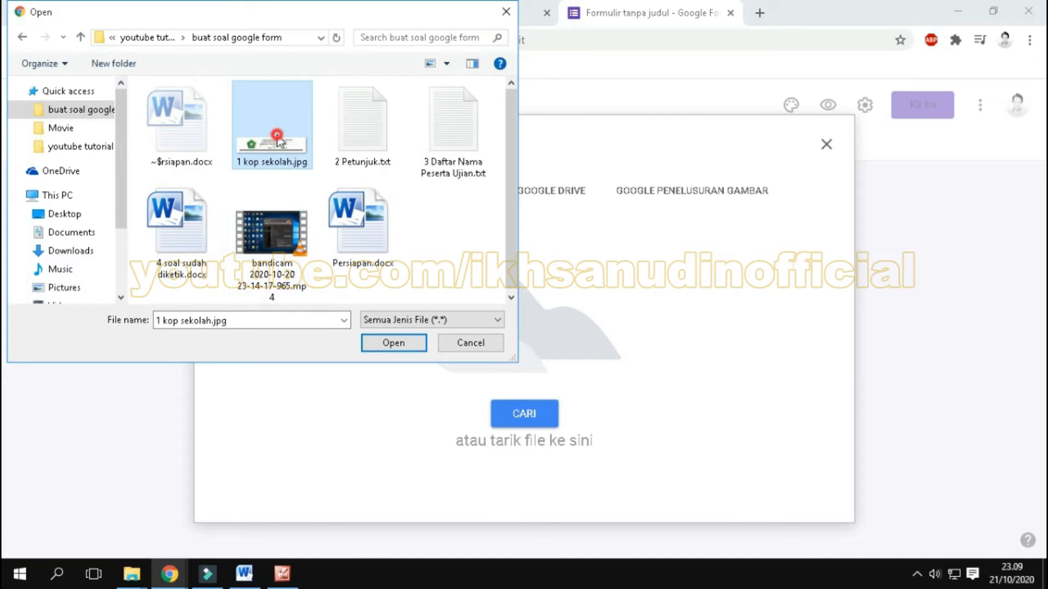
click(397, 343)
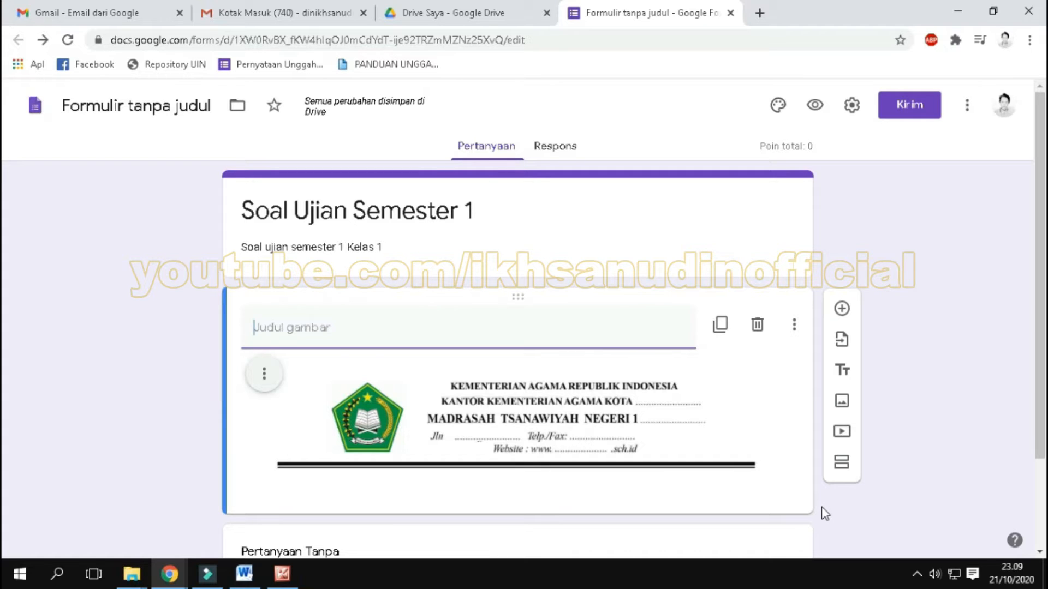
scroll(821, 506, down, 2)
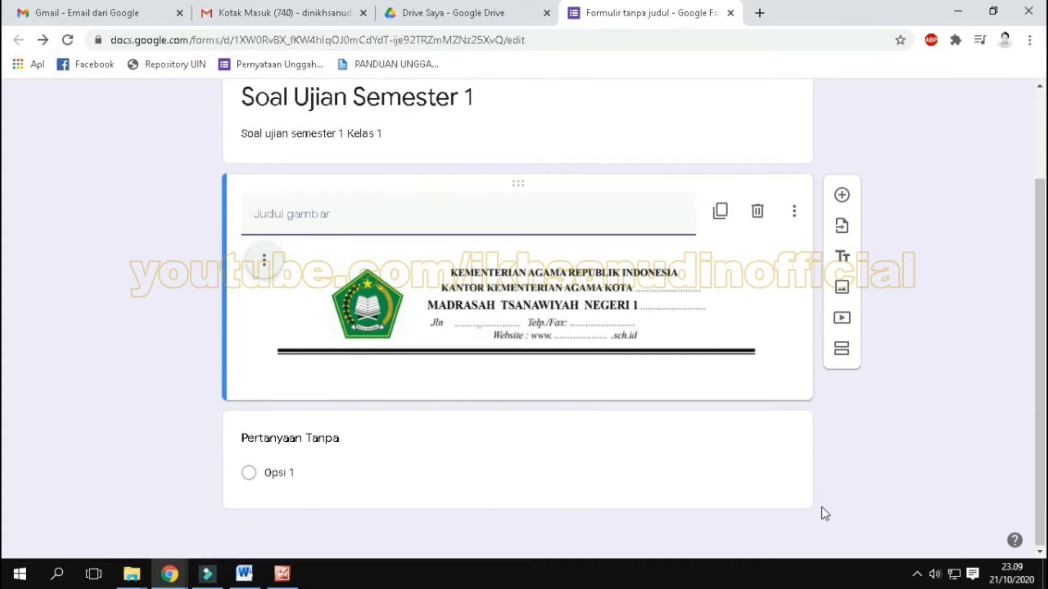
click(976, 380)
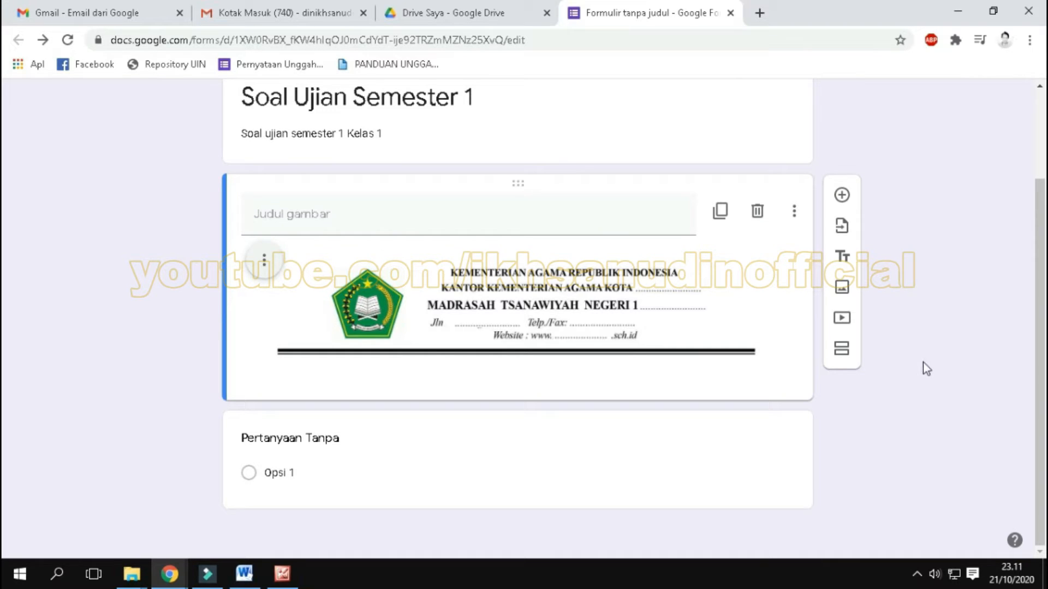
Step: Add a title-and-description block below the letterhead image and open "2 Petunjuk.txt" from the "buat soal google form" folder in Notepad
click(842, 260)
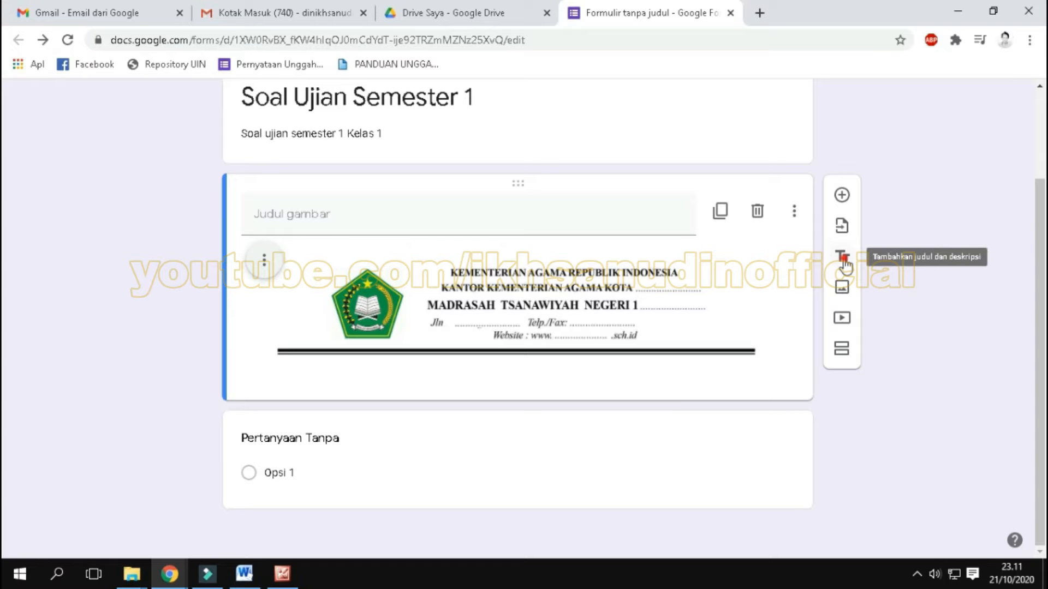
click(842, 260)
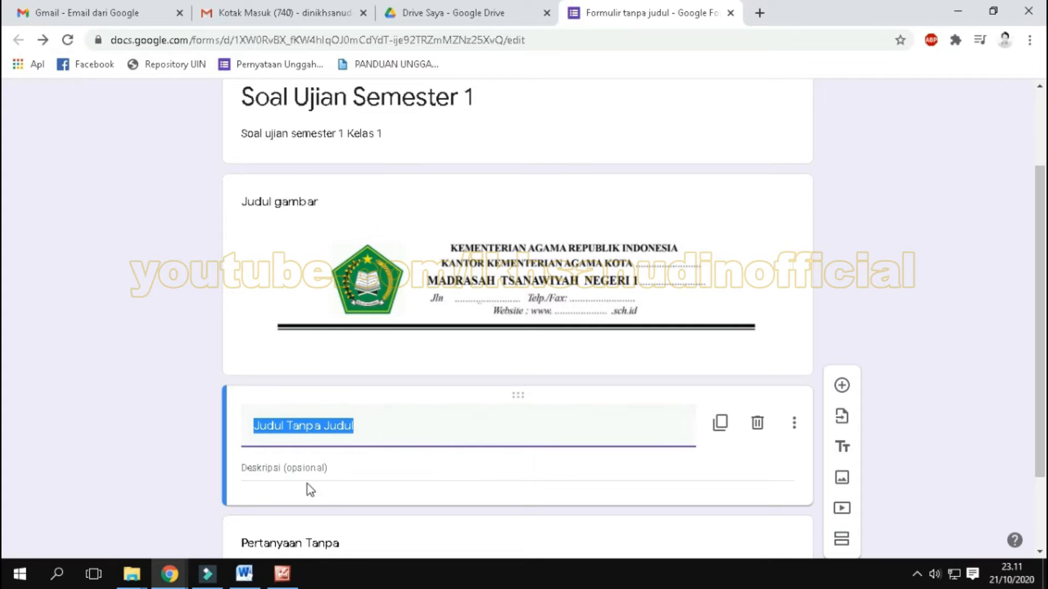
mouse_move(240, 578)
mouse_move(131, 575)
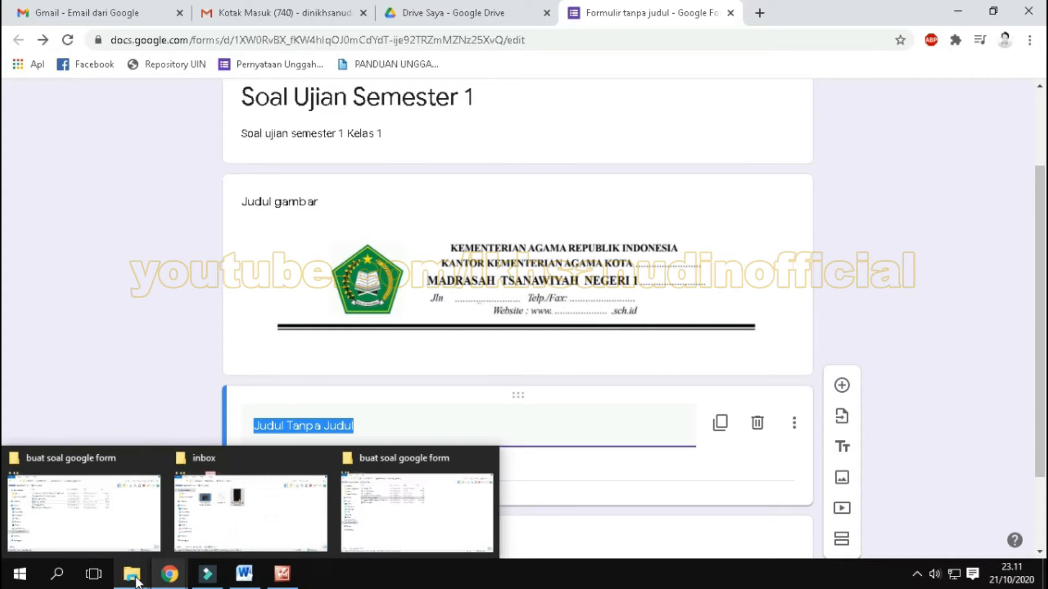
click(416, 458)
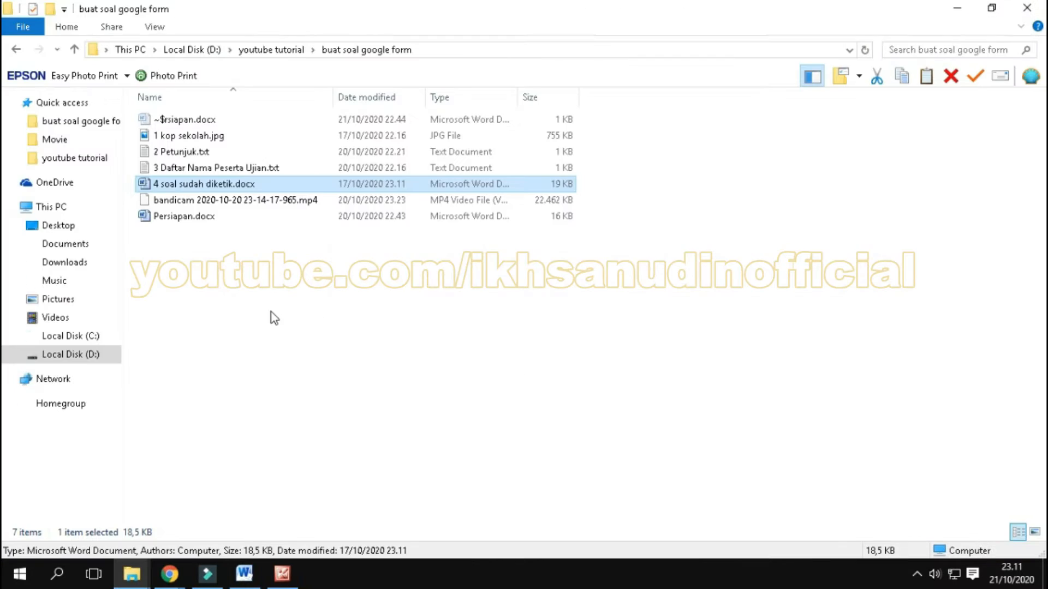
double_click(203, 153)
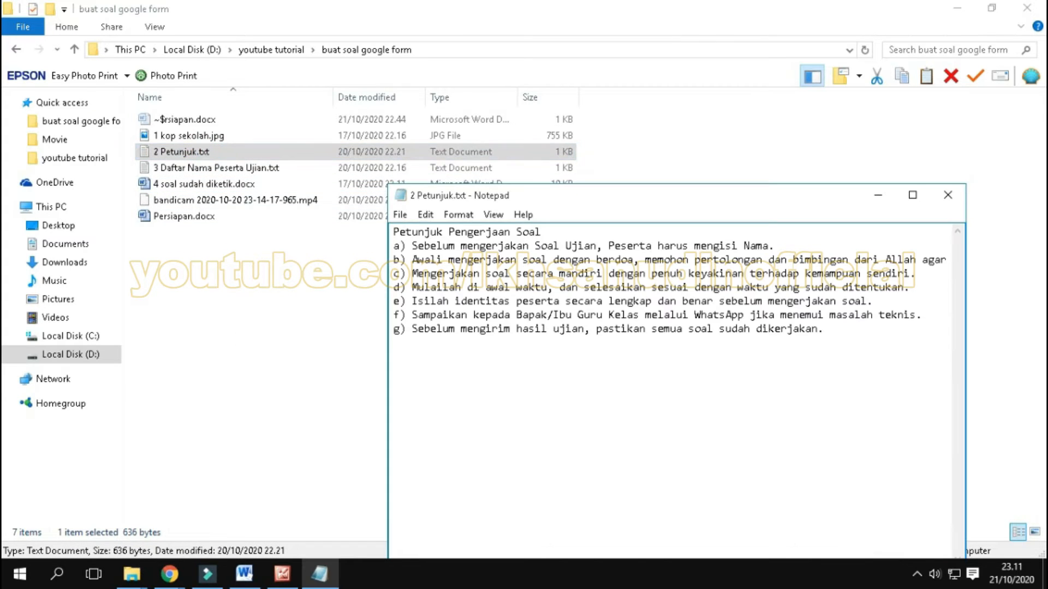
Step: Copy the heading "Petunjuk Pengerjaan Soal" from the text file and paste it as the new block's title in Google Forms
drag(542, 232, 394, 231)
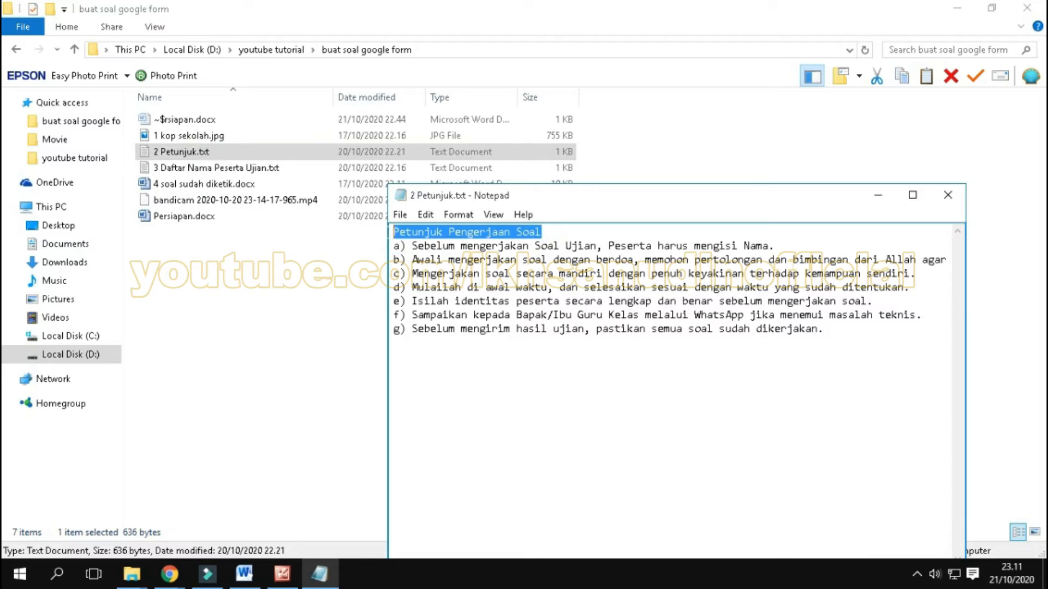
right_click(422, 237)
click(458, 285)
mouse_move(169, 574)
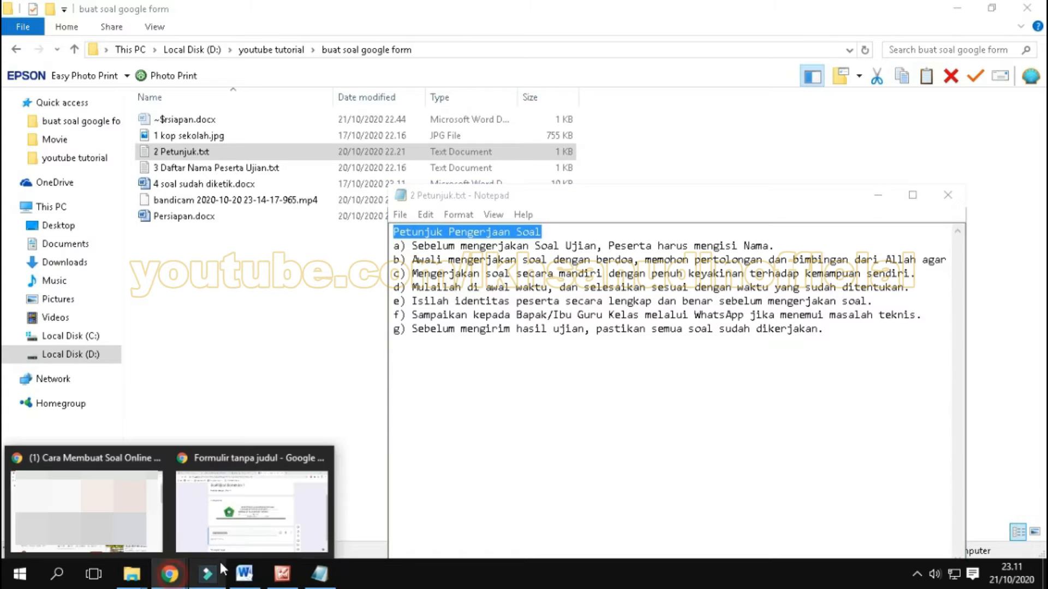
click(261, 465)
right_click(332, 425)
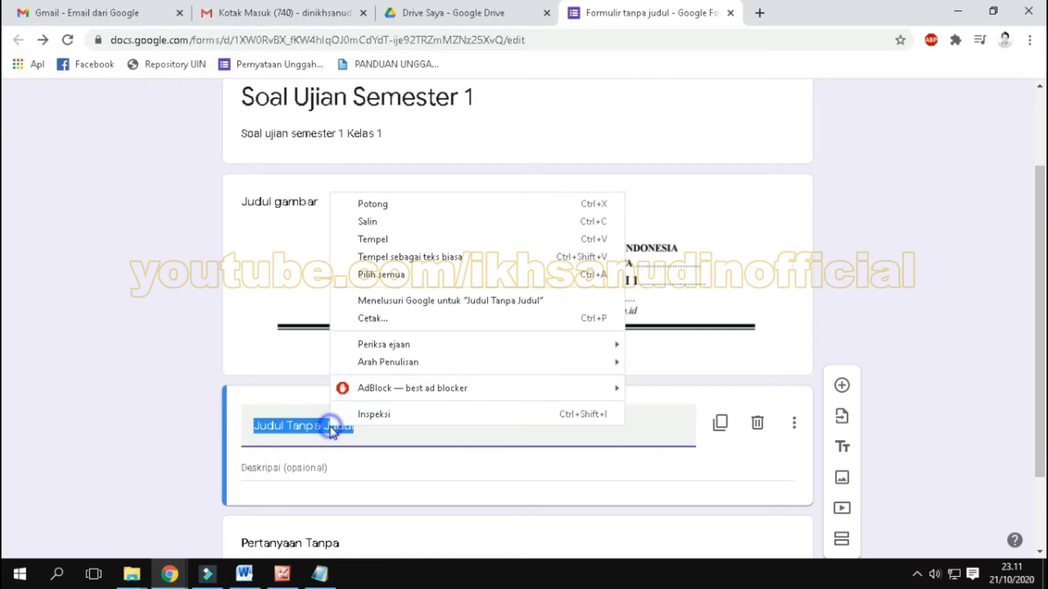
click(374, 239)
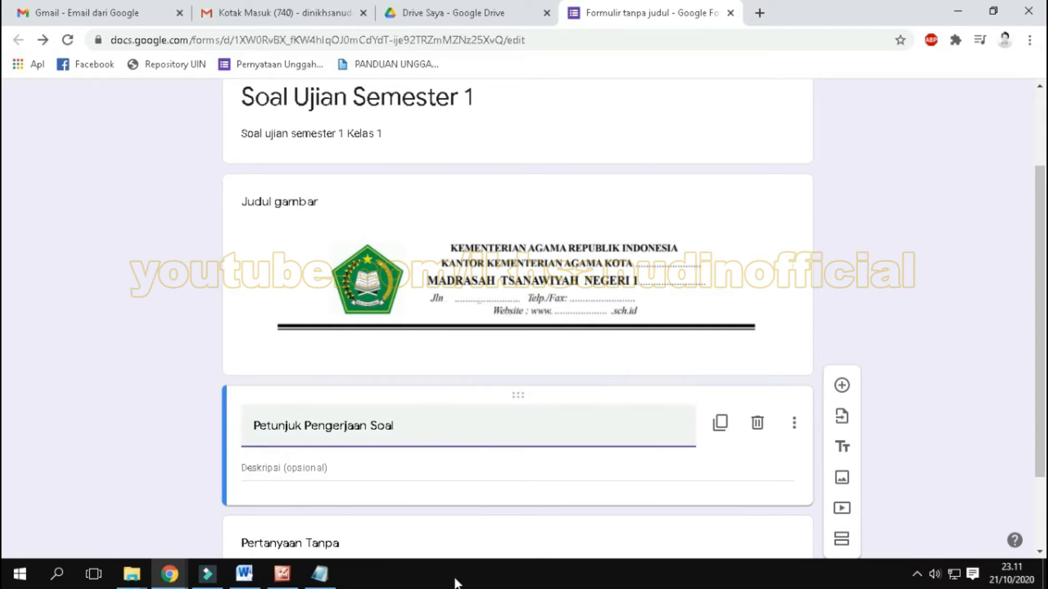
Step: Copy instructions a) to g) from "2 Petunjuk.txt" and paste them as the description under "Petunjuk Pengerjaan Soal"
click(347, 470)
scroll(347, 470, down, 2)
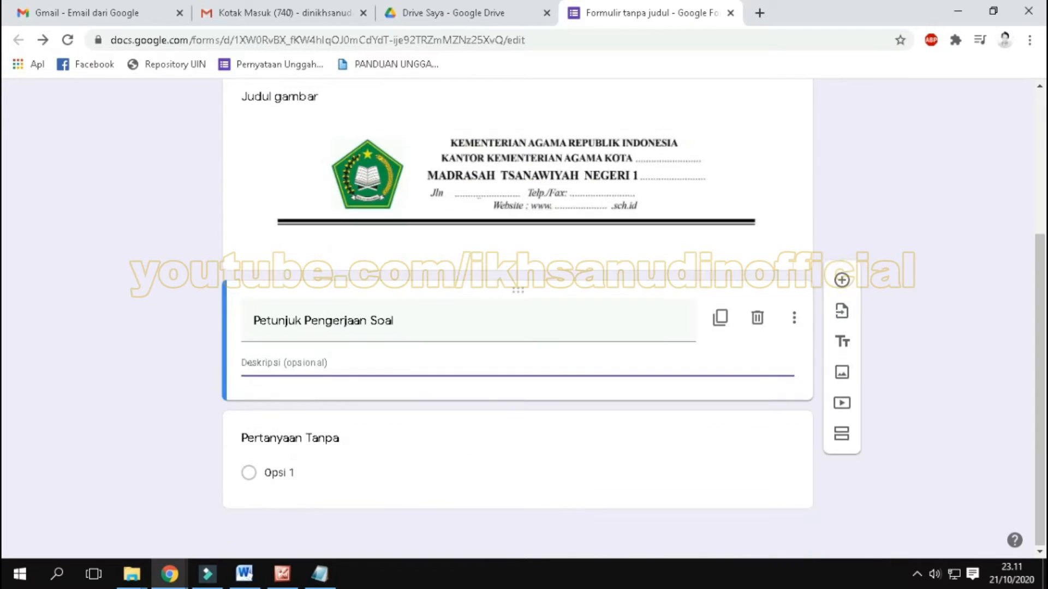
click(324, 580)
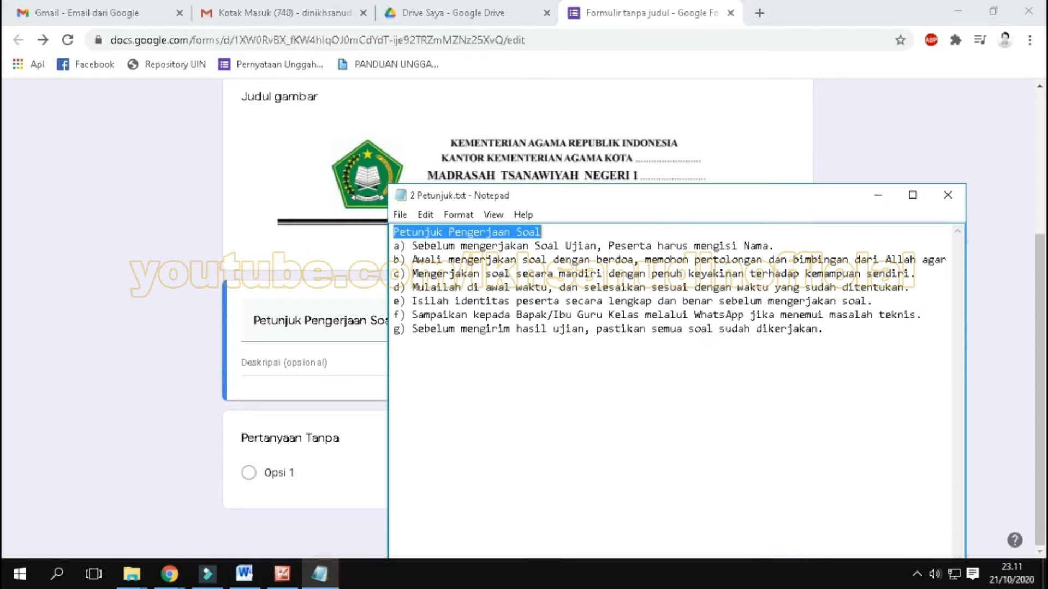
click(480, 390)
drag(841, 339, 381, 247)
right_click(469, 282)
click(503, 330)
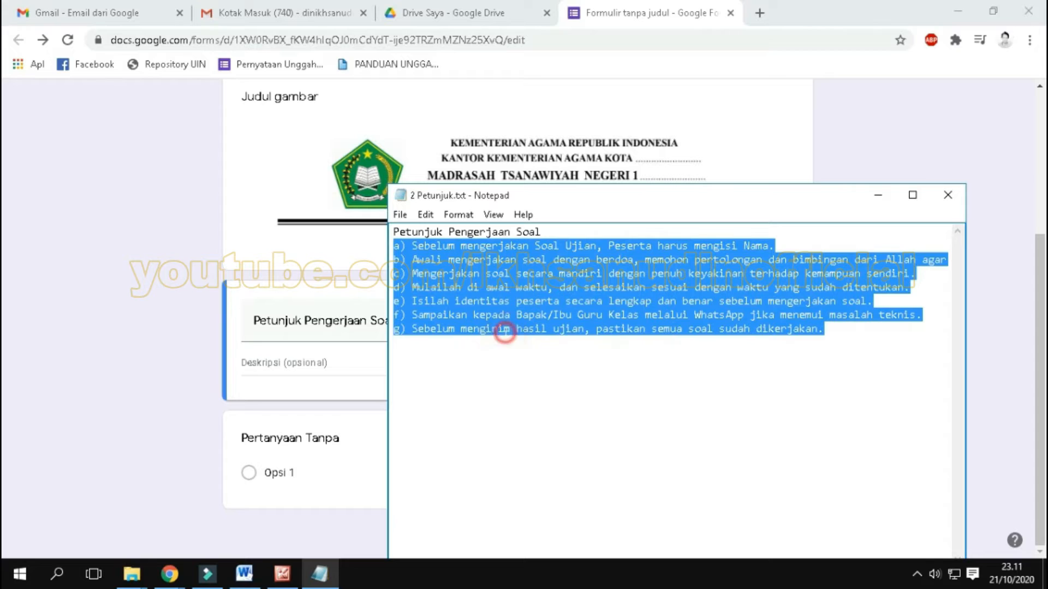
click(304, 363)
right_click(305, 363)
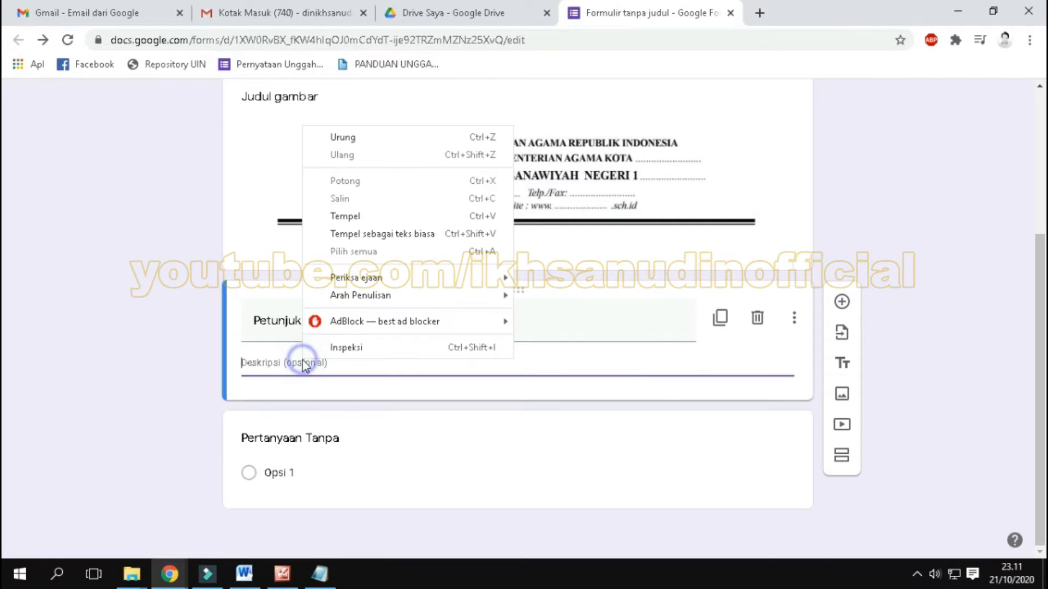
click(365, 216)
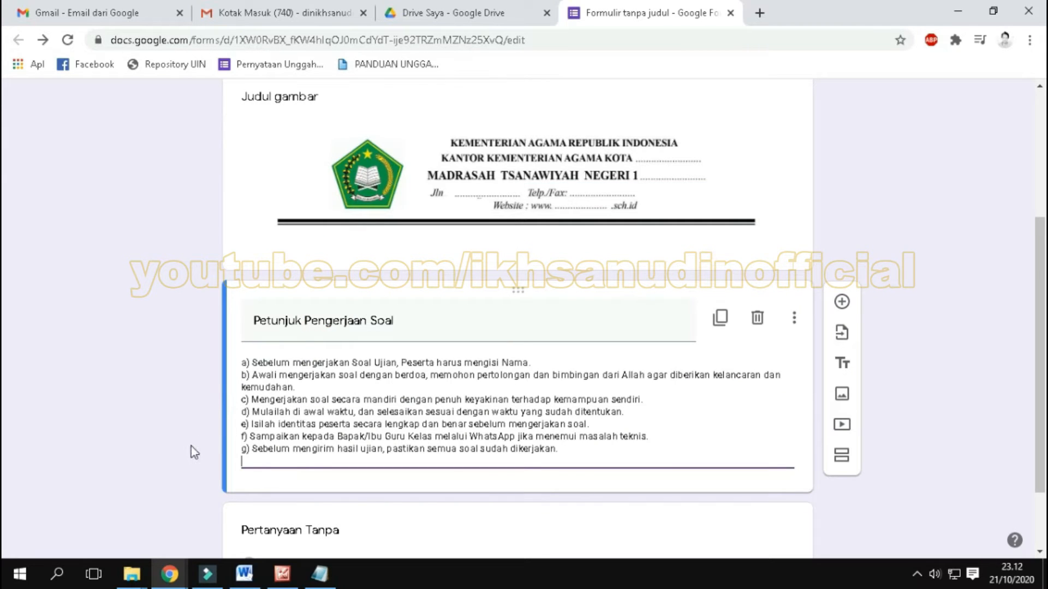
click(355, 350)
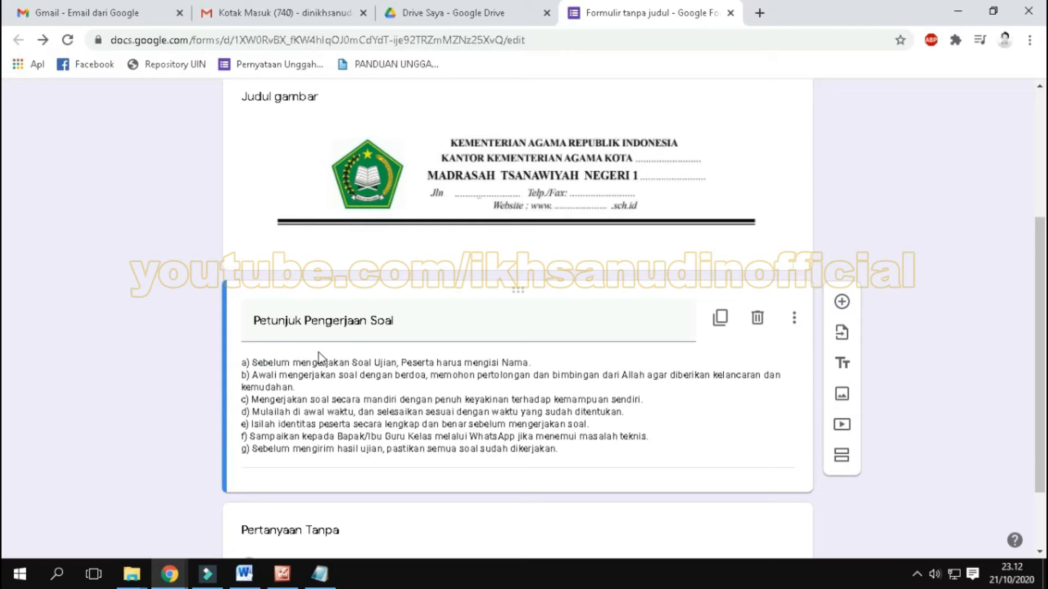
Step: Add a new section between the "Petunjuk Pengerjaan Soal" block and the untitled question
scroll(936, 379, down, 2)
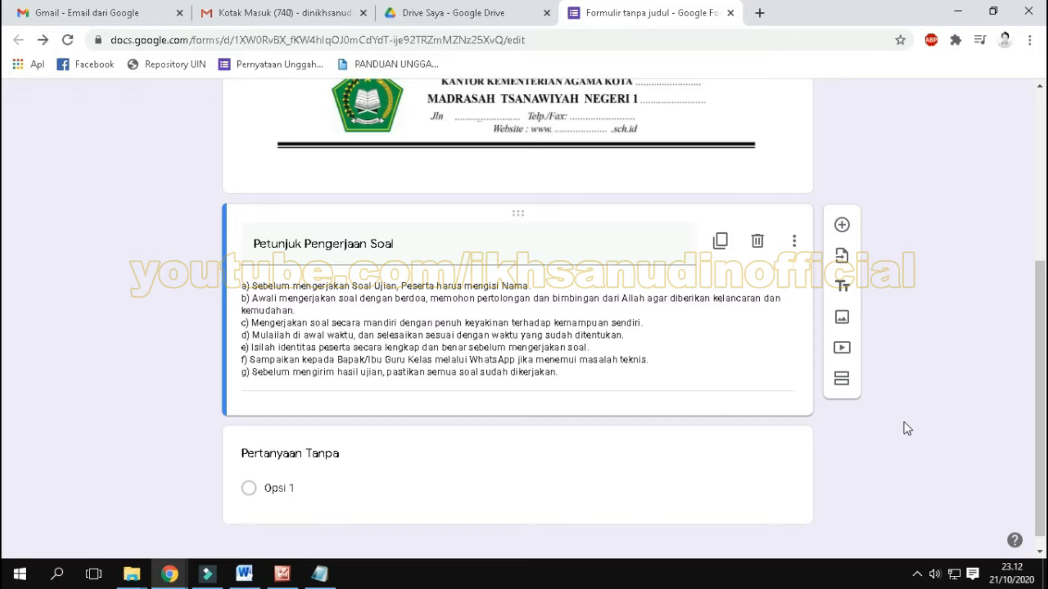
click(843, 382)
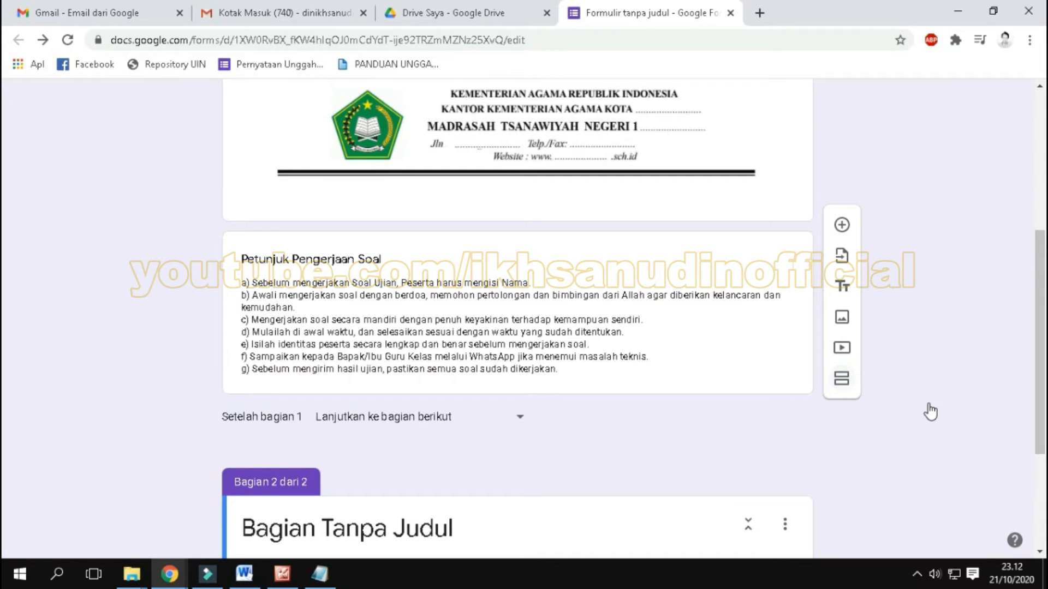
scroll(923, 410, down, 3)
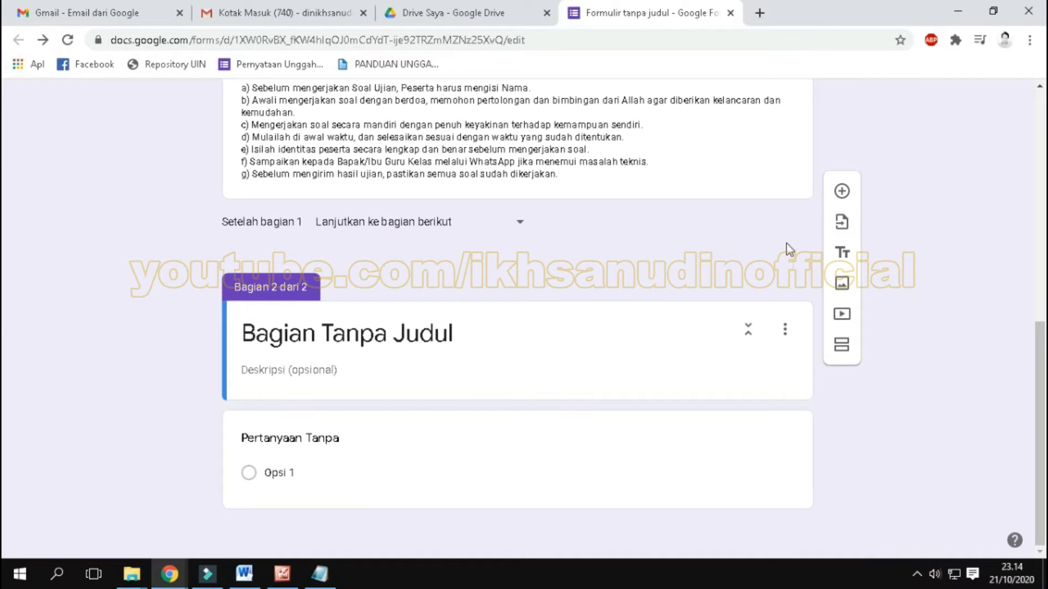
click(842, 192)
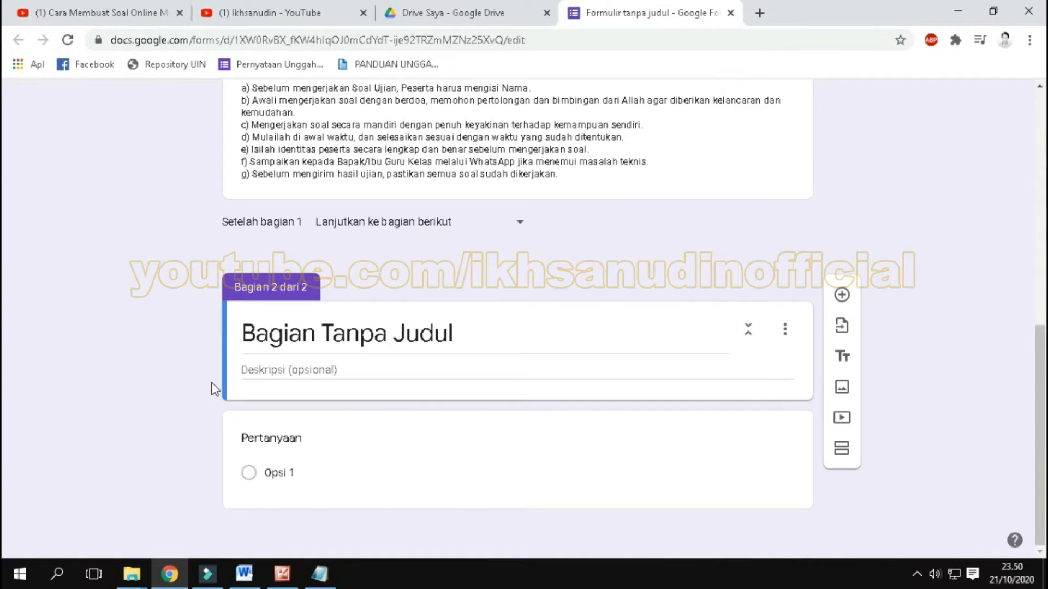
Step: Replace the second section's title with "Daftar Nama Peserta Ujian" and select that text
click(360, 333)
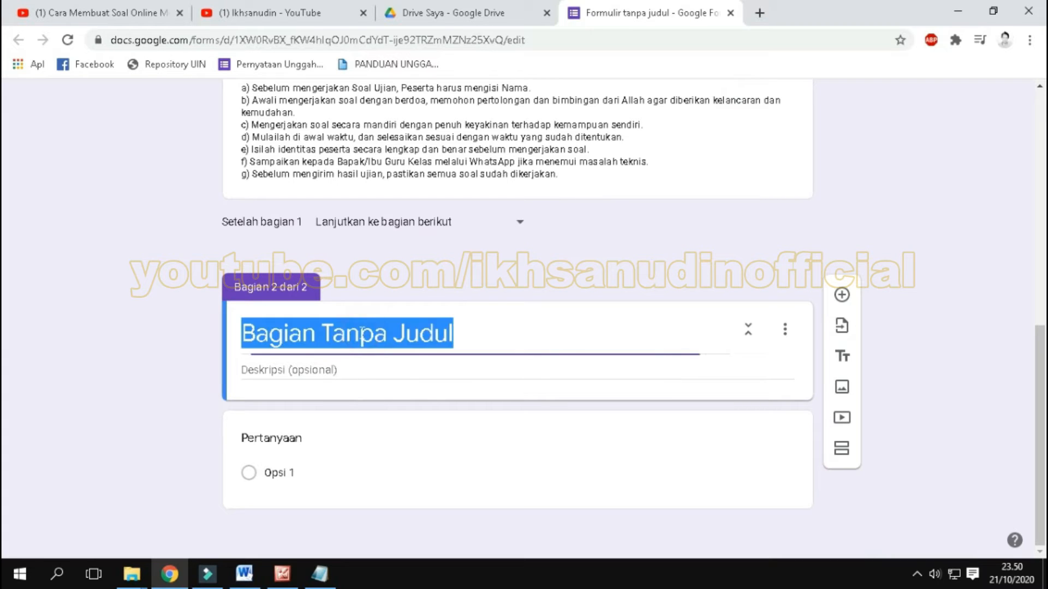
text(D)
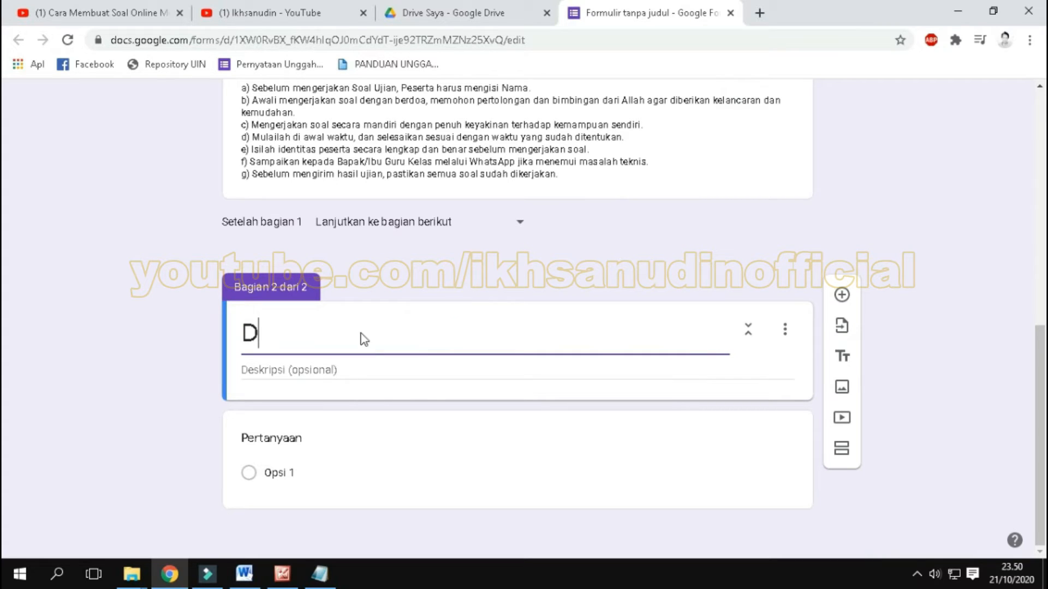
text(aftar N)
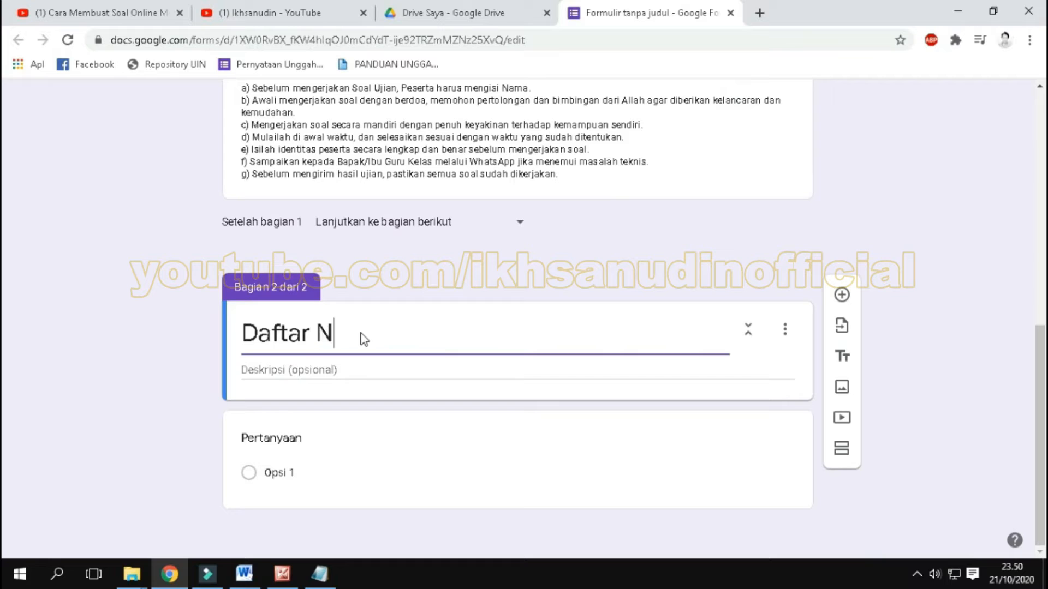
text(ama Pesert)
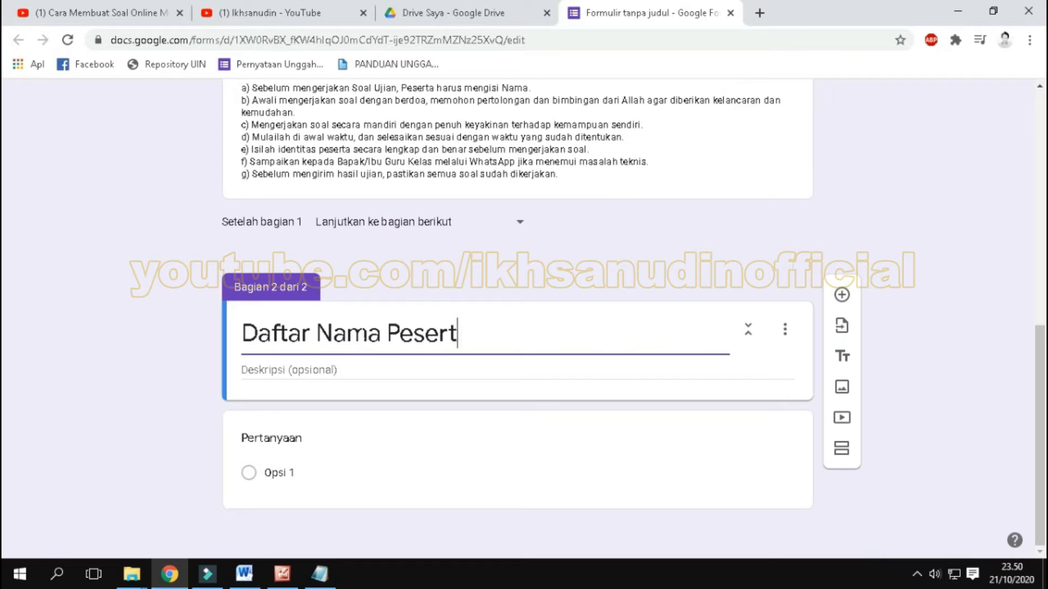
text(a Ujian)
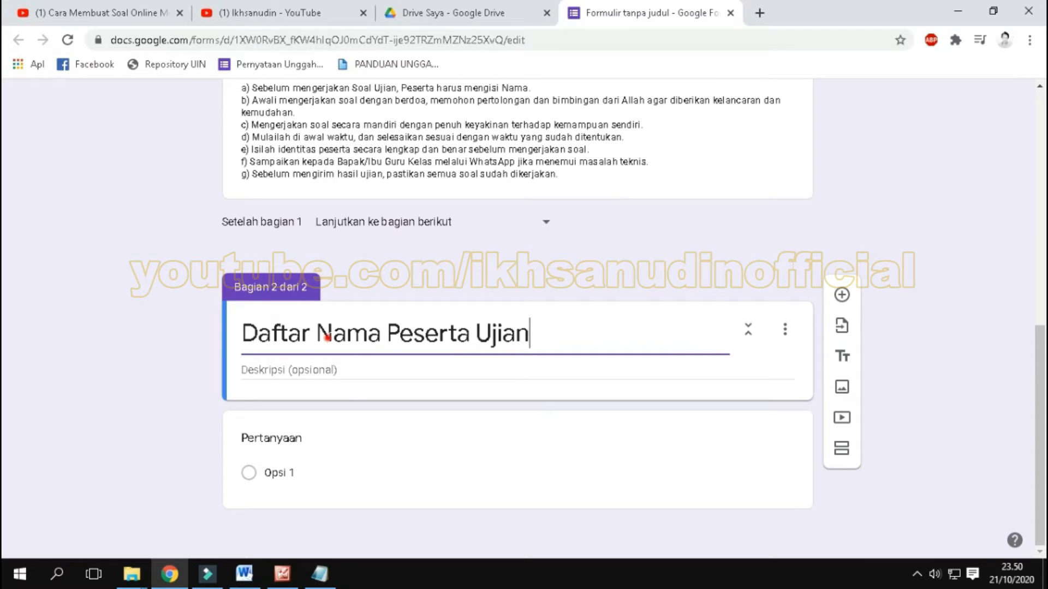
click(534, 330)
drag(534, 331, 244, 335)
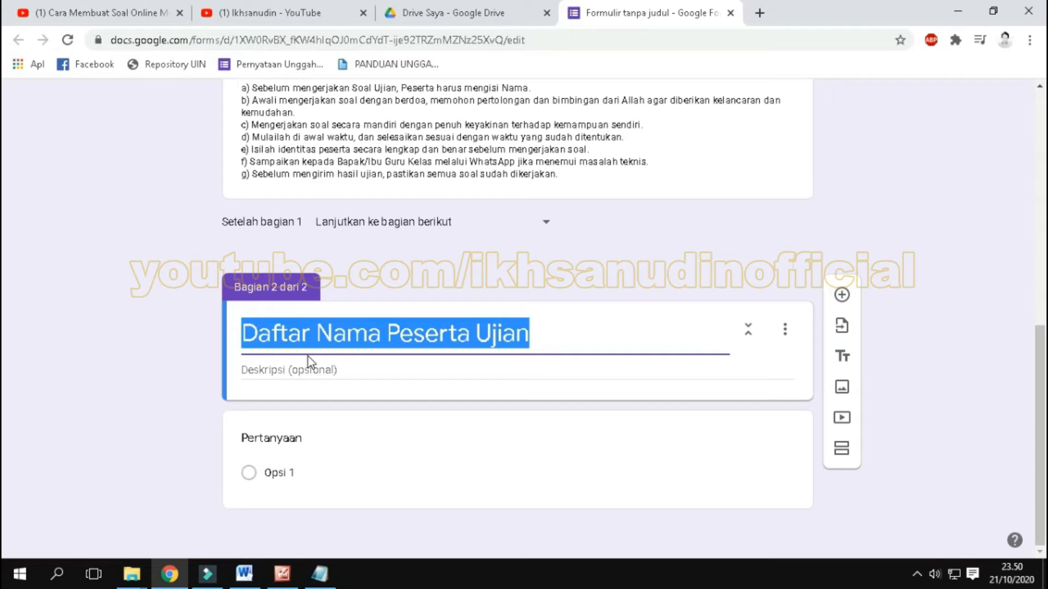
Step: Enter "Daftar nama Peserta Ujian" as the second section's description
click(297, 369)
text(Da)
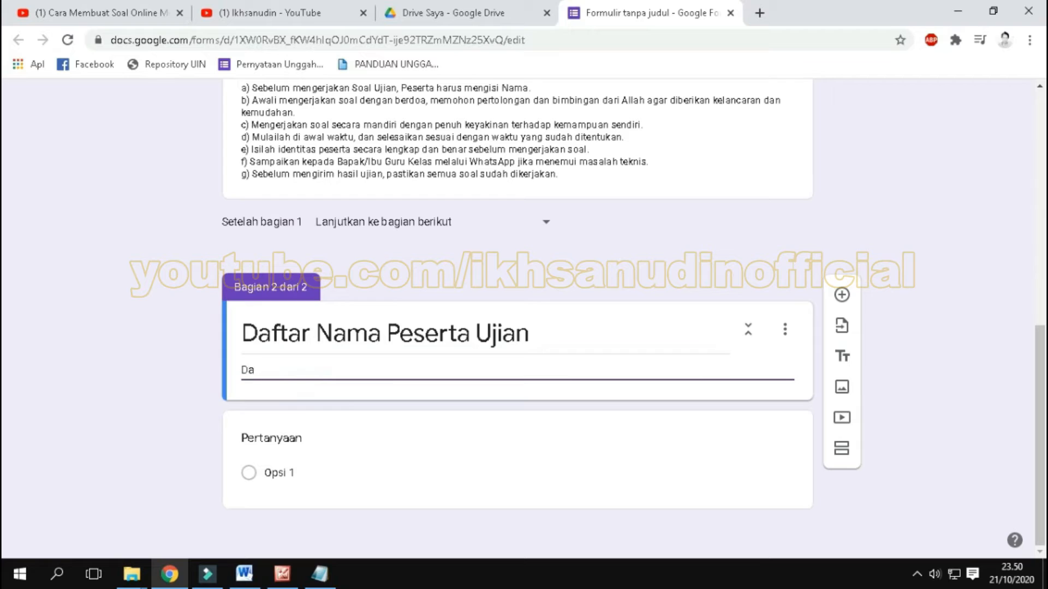
text(ftar nama Peserta Ujian)
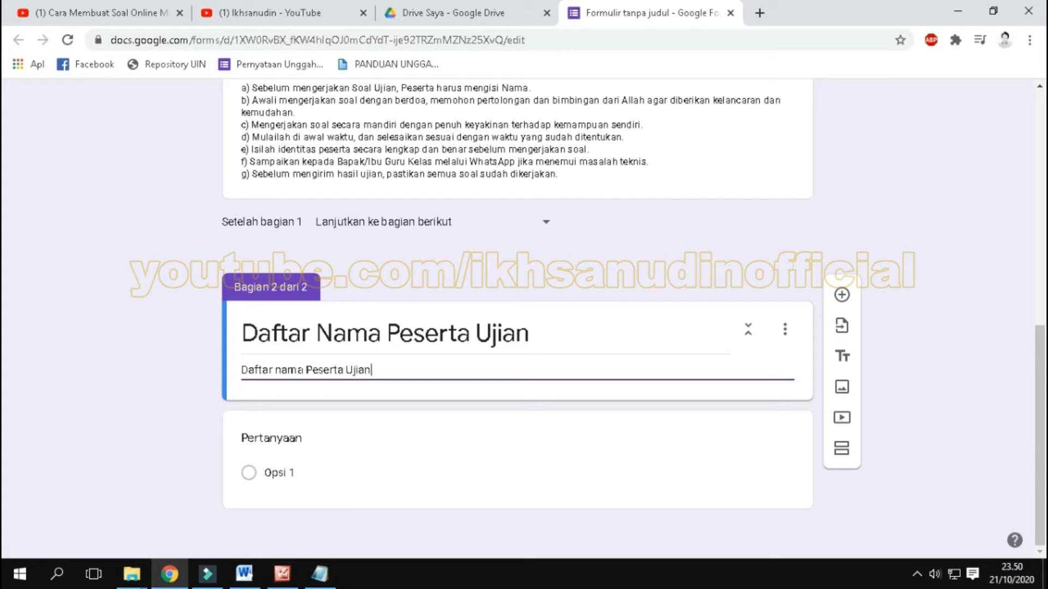
text( Kelas 1)
Step: Extend the second section's description with "Kelas 1" so it reads "Daftar nama Peserta Ujian Kelas 1"
click(198, 449)
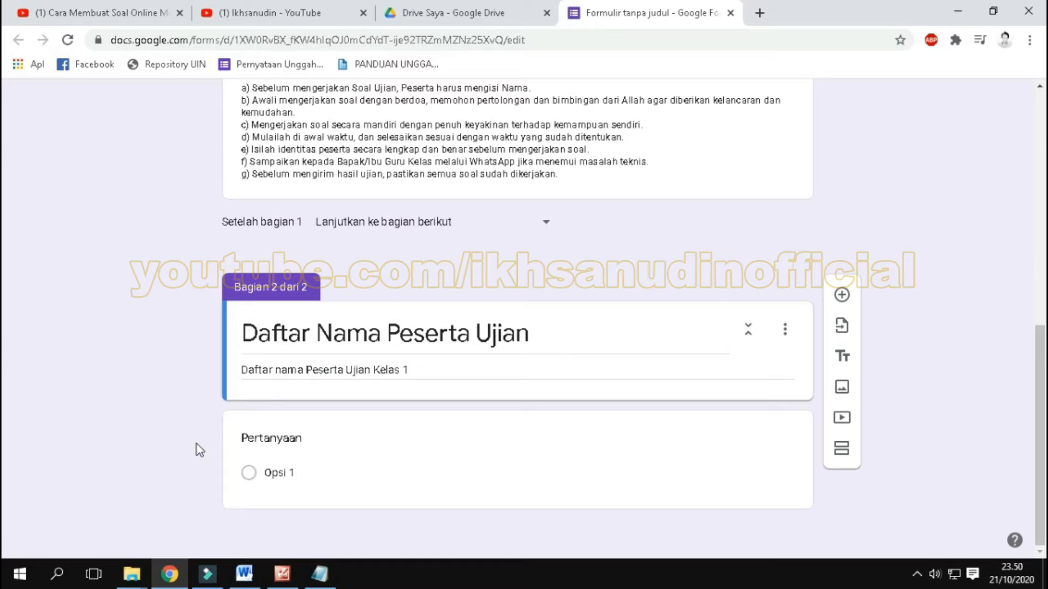
Step: Title the untitled question in the second section "Nama Peserta" and set its type to Drop-down
click(296, 441)
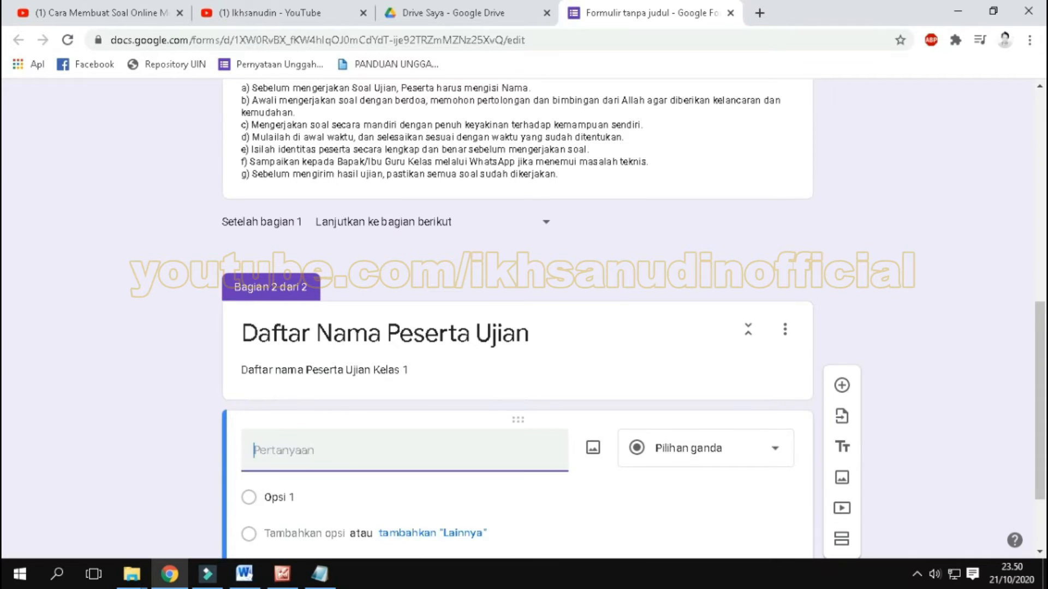
click(361, 348)
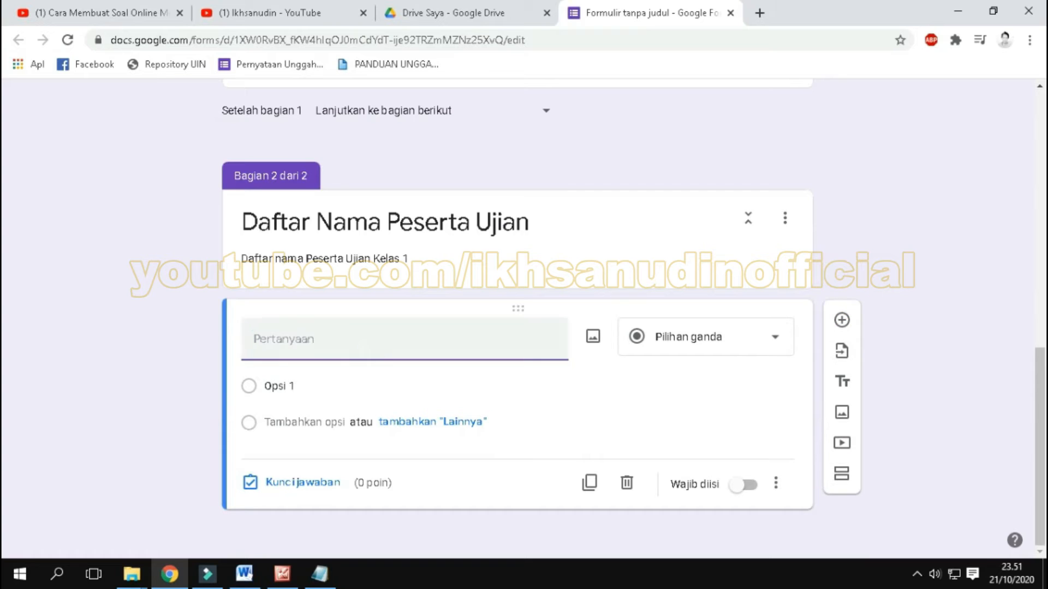
text(Nama)
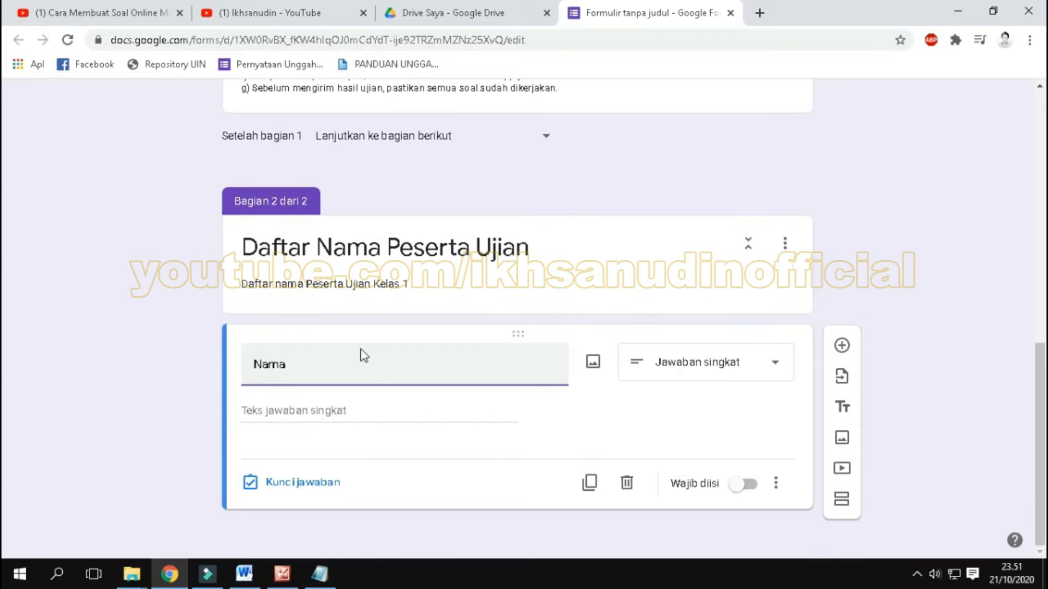
text( Peserta)
click(336, 410)
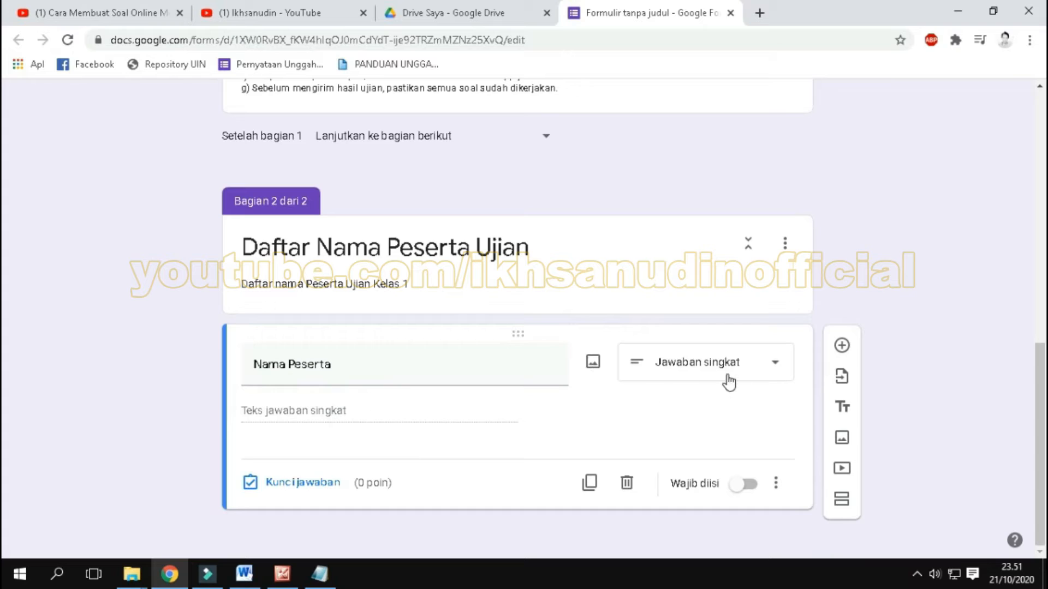
click(771, 369)
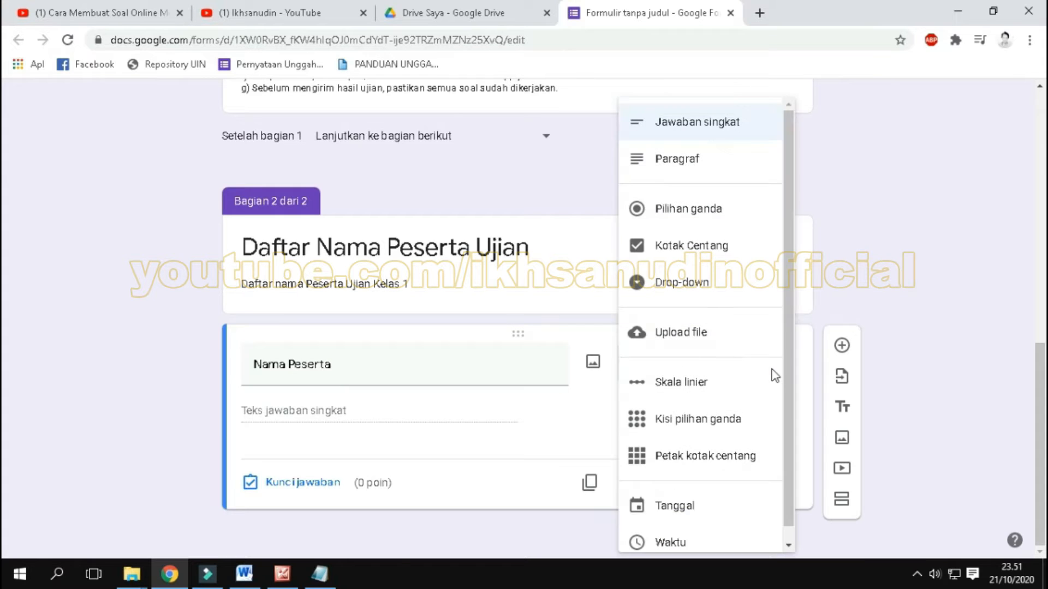
click(699, 295)
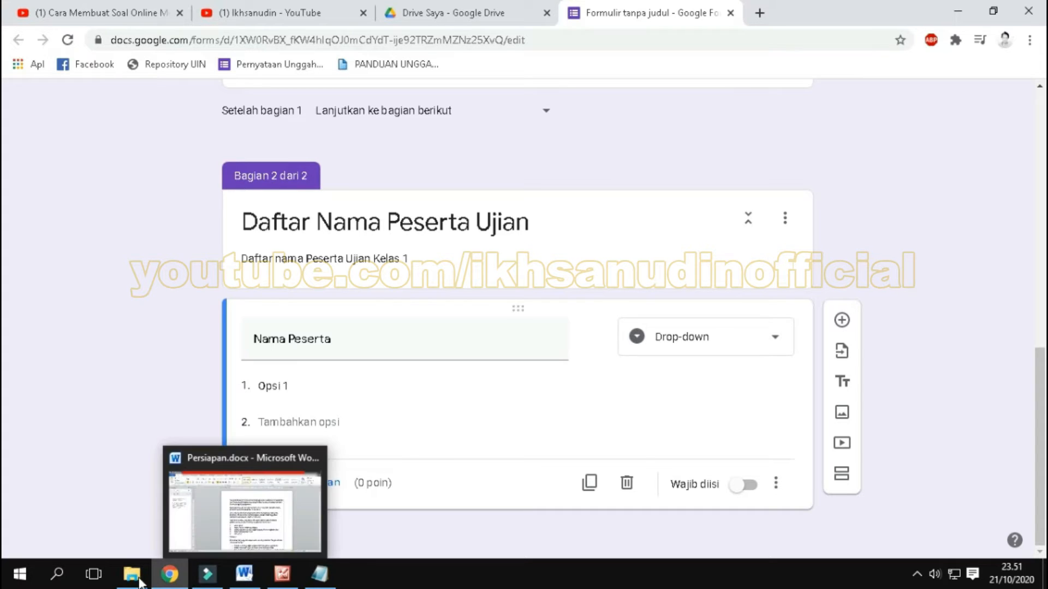
Step: Switch to Notepad and copy all participant names from "3 Daftar Nama Peserta Ujian.txt"
mouse_move(132, 574)
click(402, 461)
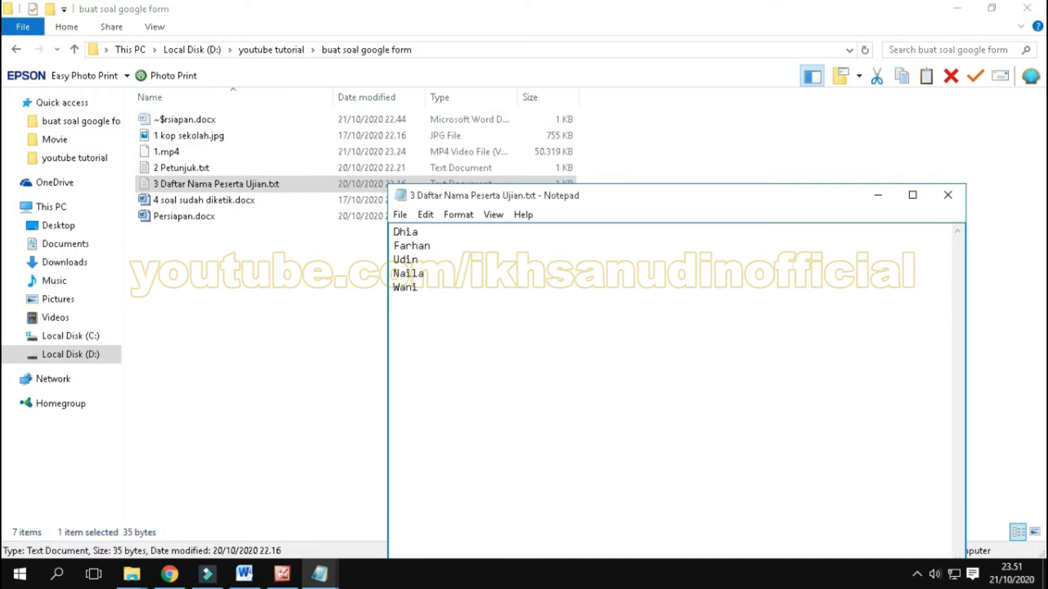
key(ctrl+a)
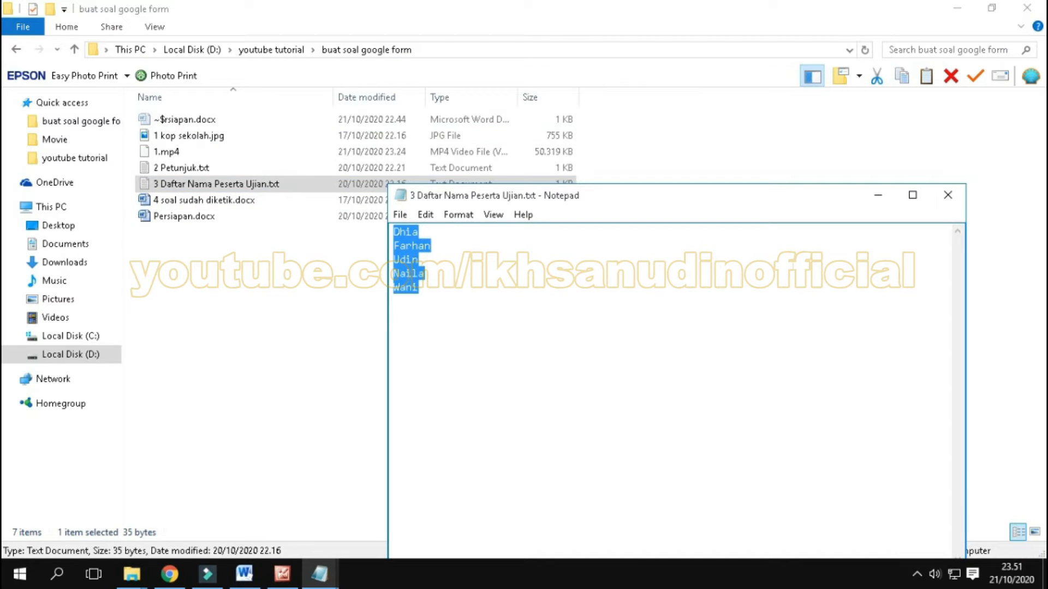
click(447, 311)
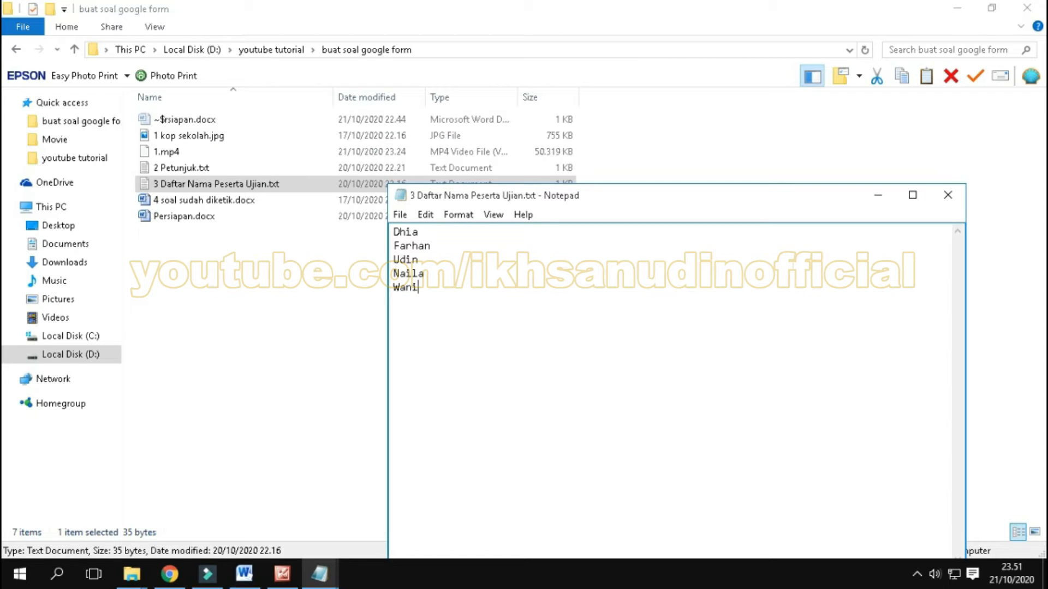
drag(431, 289, 408, 243)
right_click(408, 244)
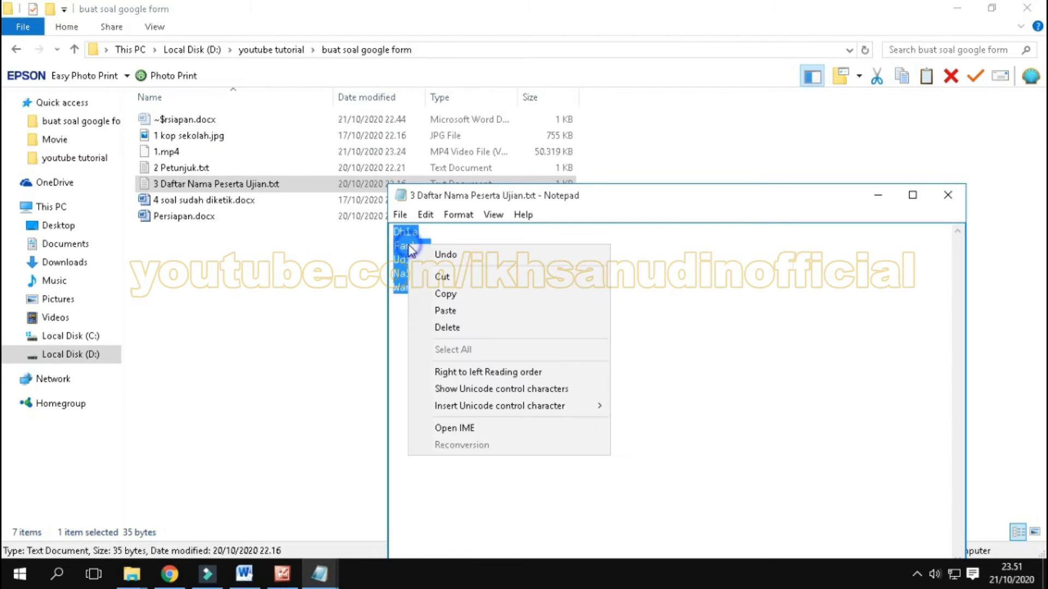
click(443, 295)
Step: Back in the Google Forms editor, paste the names as plain text into the "Nama Peserta" options and make the question required
click(169, 574)
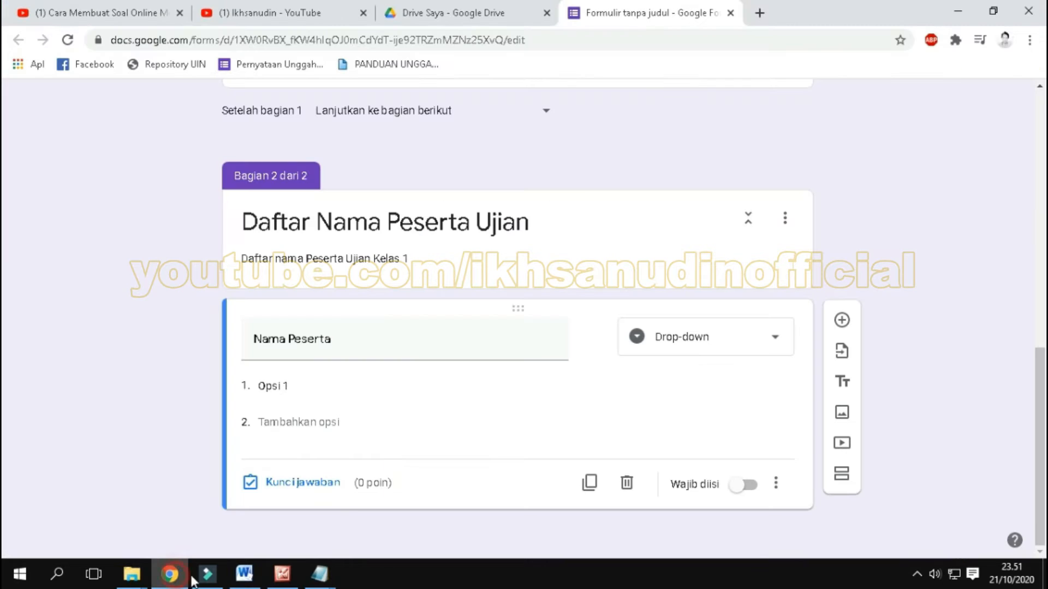
click(292, 386)
right_click(294, 386)
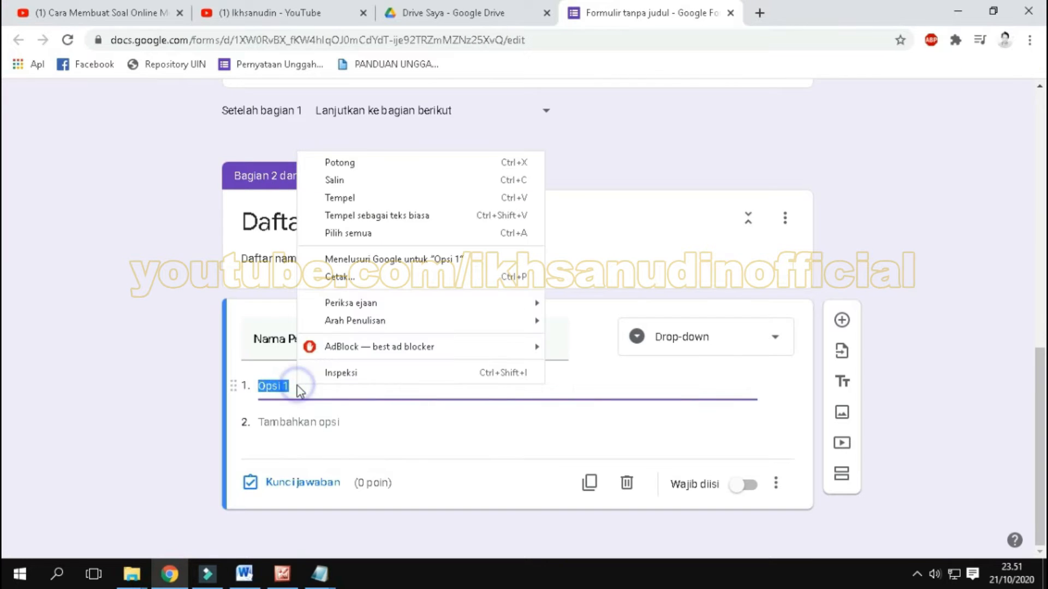
click(362, 215)
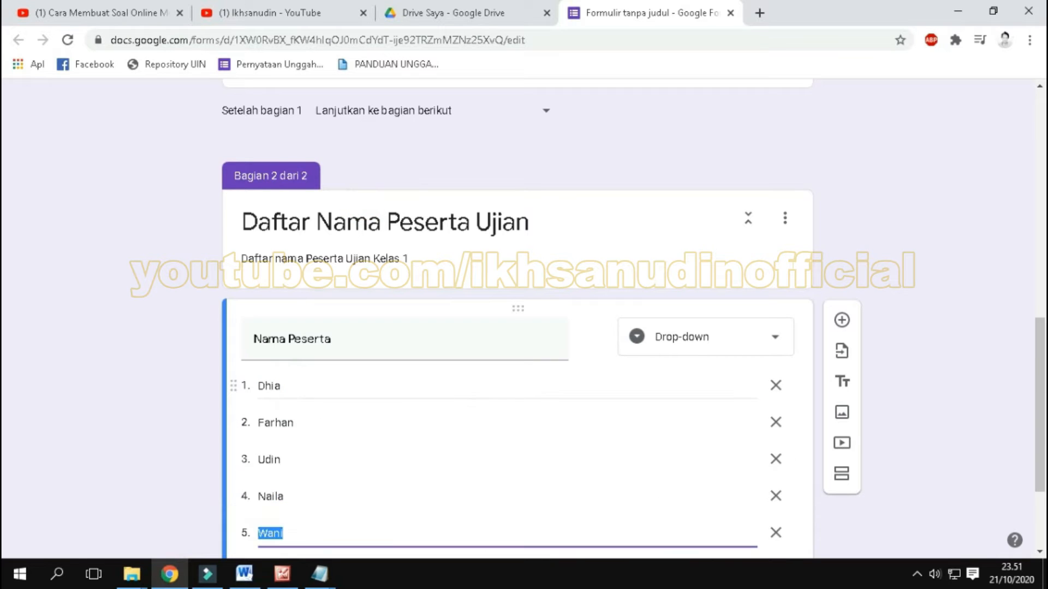
scroll(924, 423, down, 3)
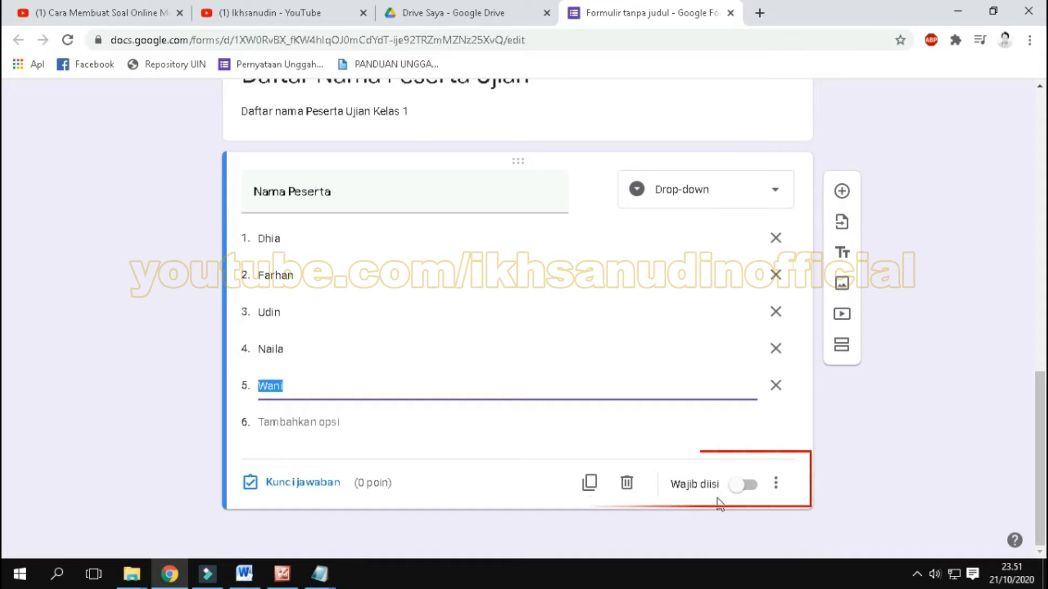
click(751, 487)
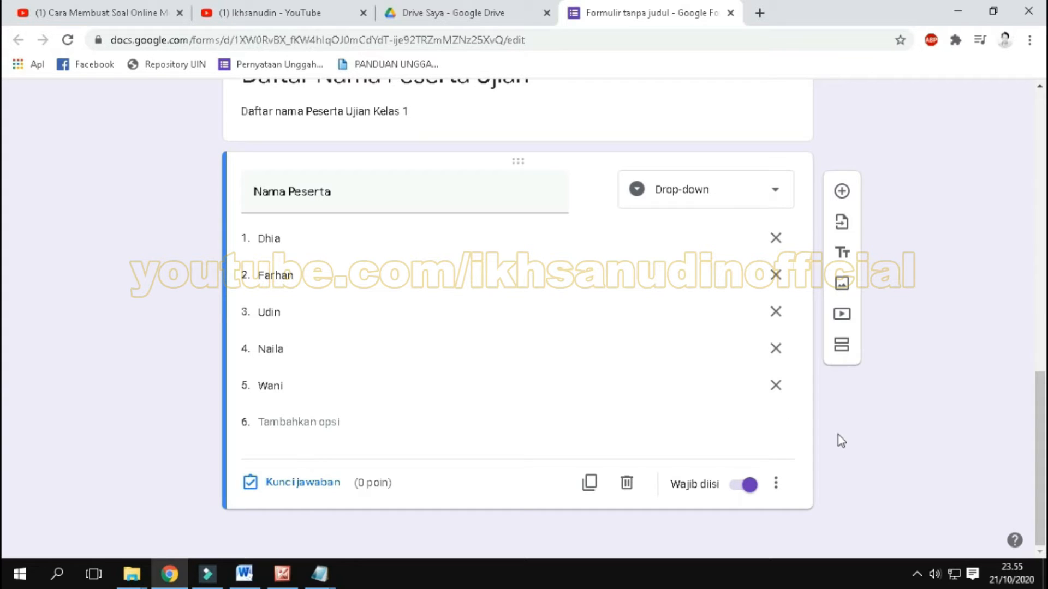
Step: Add a new question below "Nama Peserta" and title it "Password"
click(843, 190)
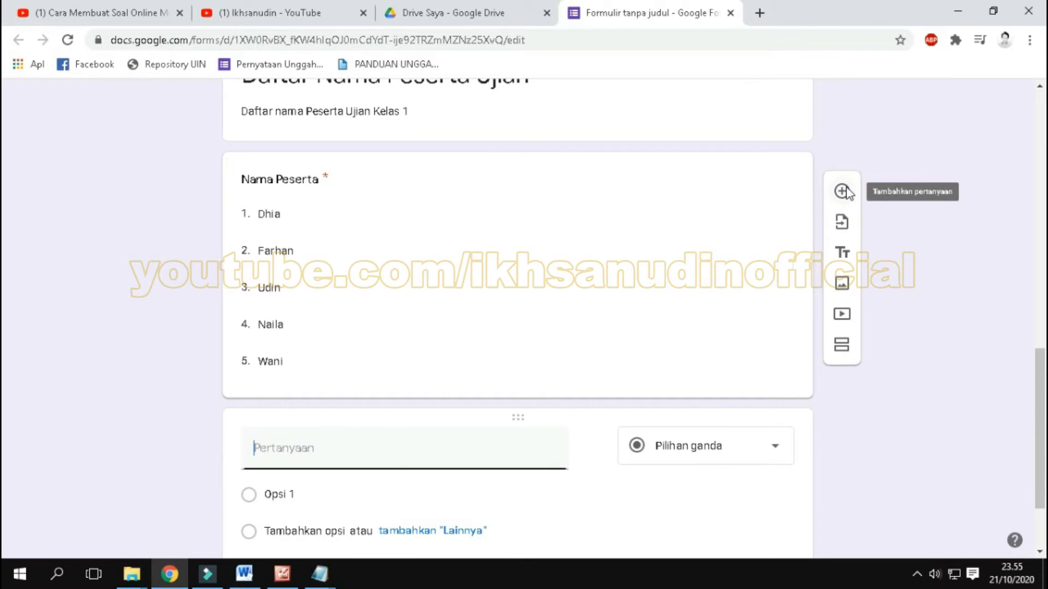
click(345, 446)
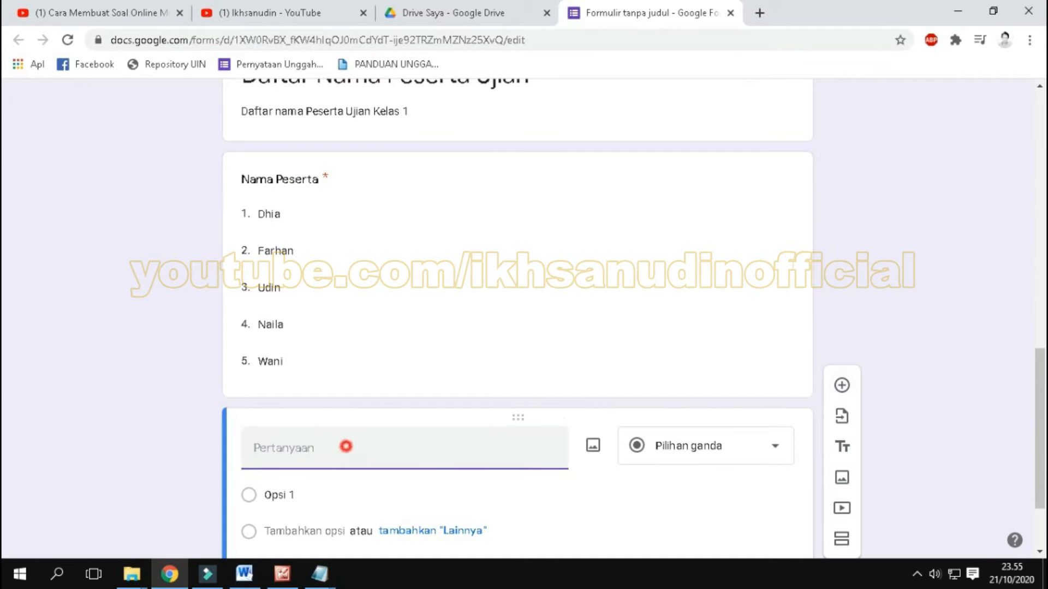
text(Passwo)
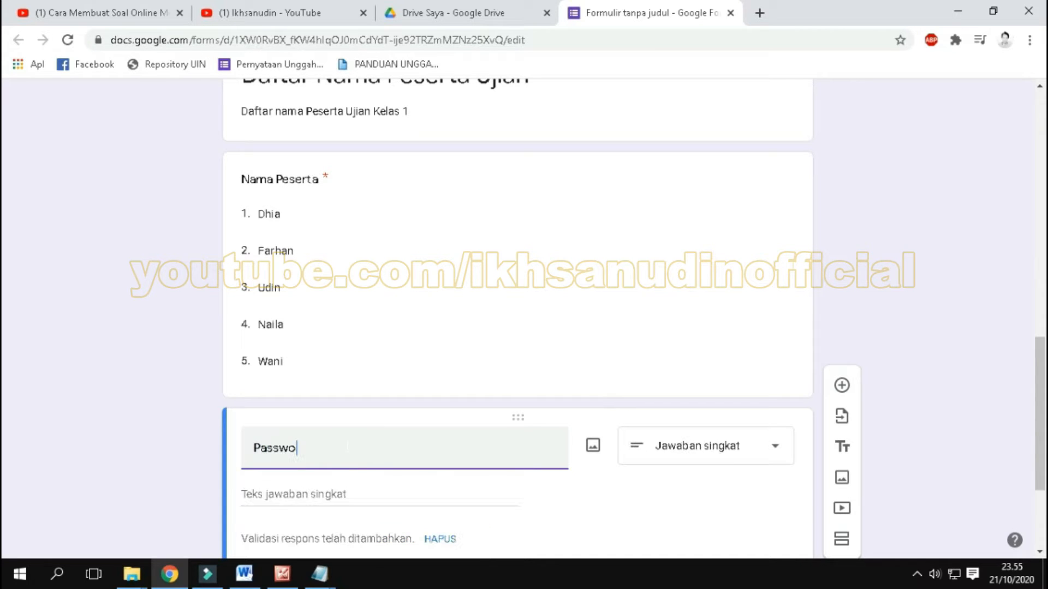
text(rd)
click(935, 453)
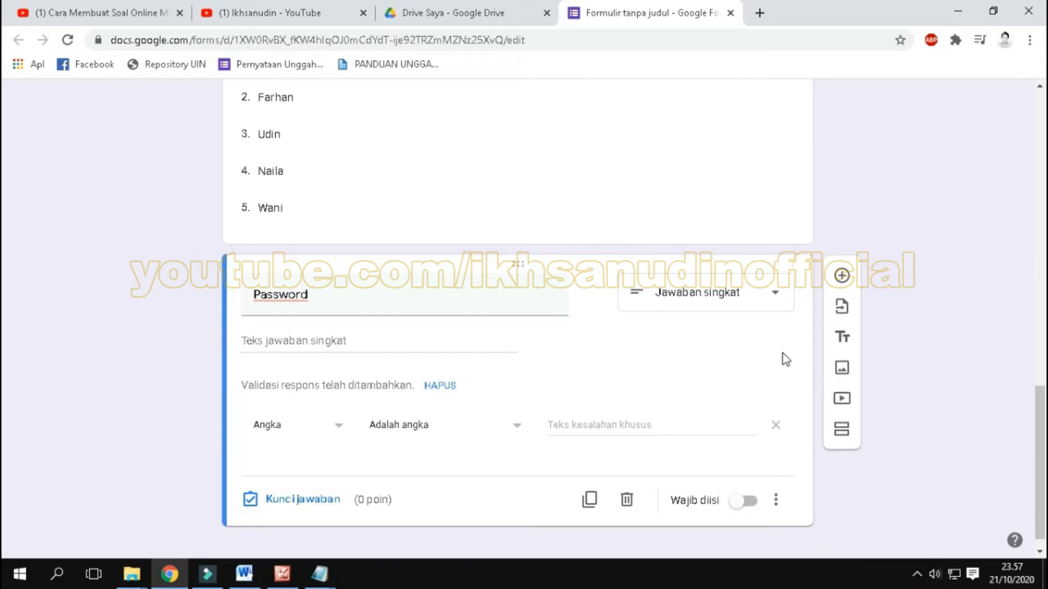
Step: Keep the "Password" question as Jawaban singkat and make it required
click(774, 299)
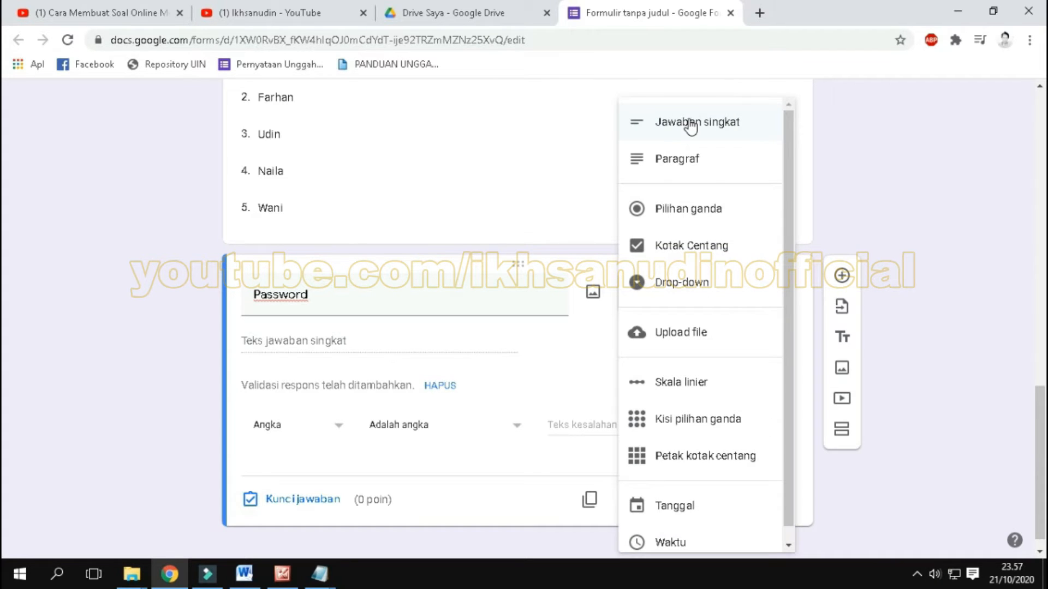
click(904, 151)
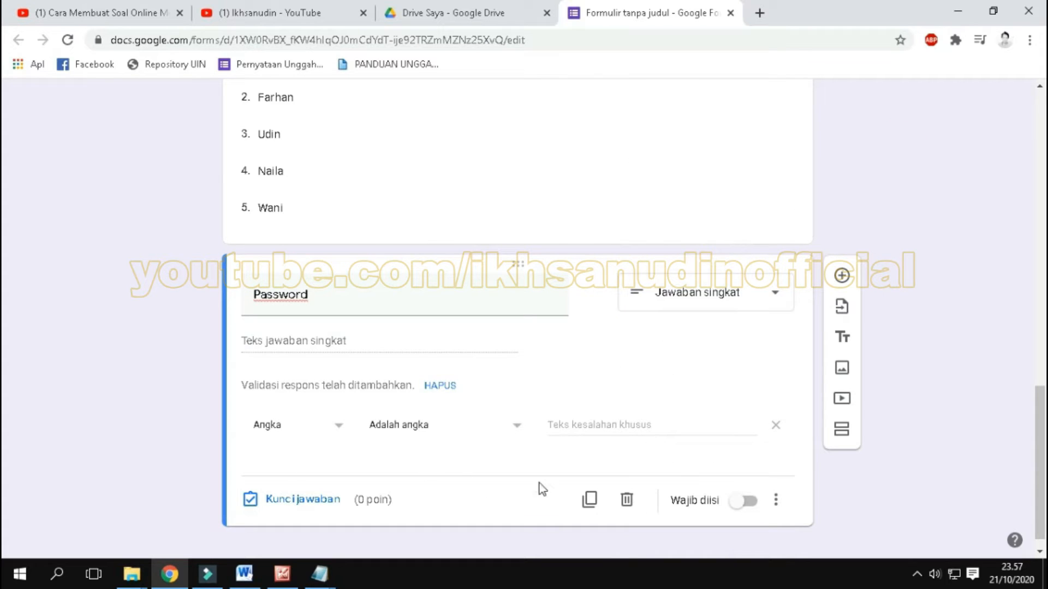
click(752, 502)
scroll(916, 479, down, 1)
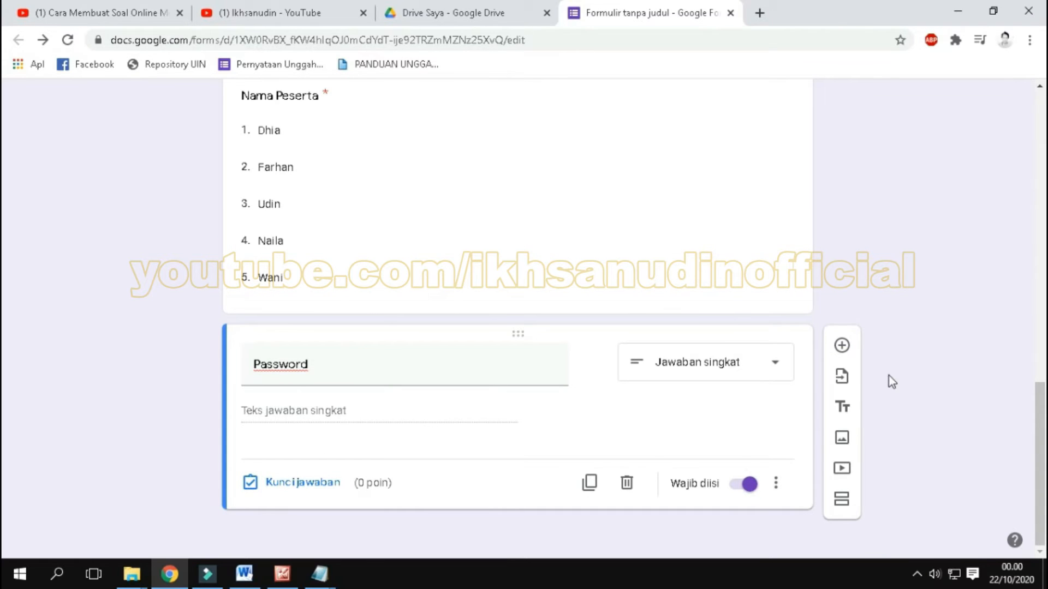
Step: Add response validation to the "Password" question with Teks and Berisi, and enter the exam password as the text to match
click(775, 483)
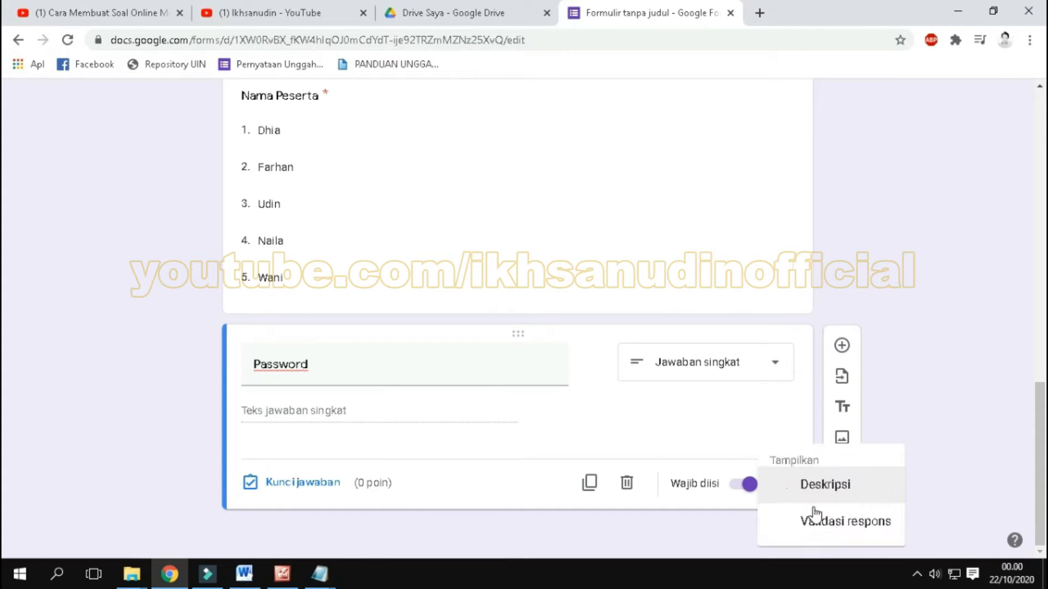
click(810, 521)
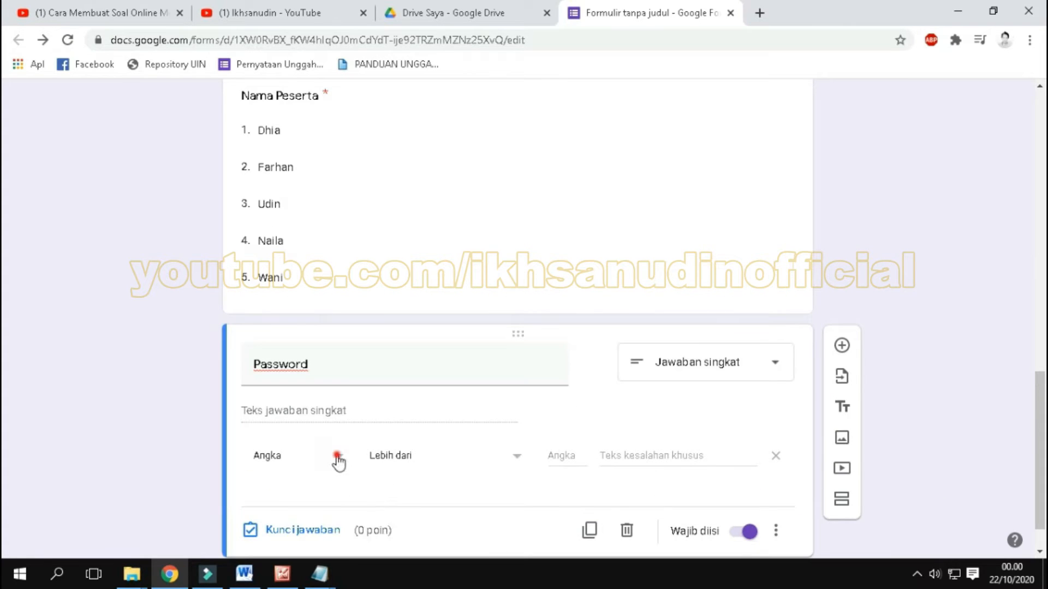
click(338, 461)
click(288, 462)
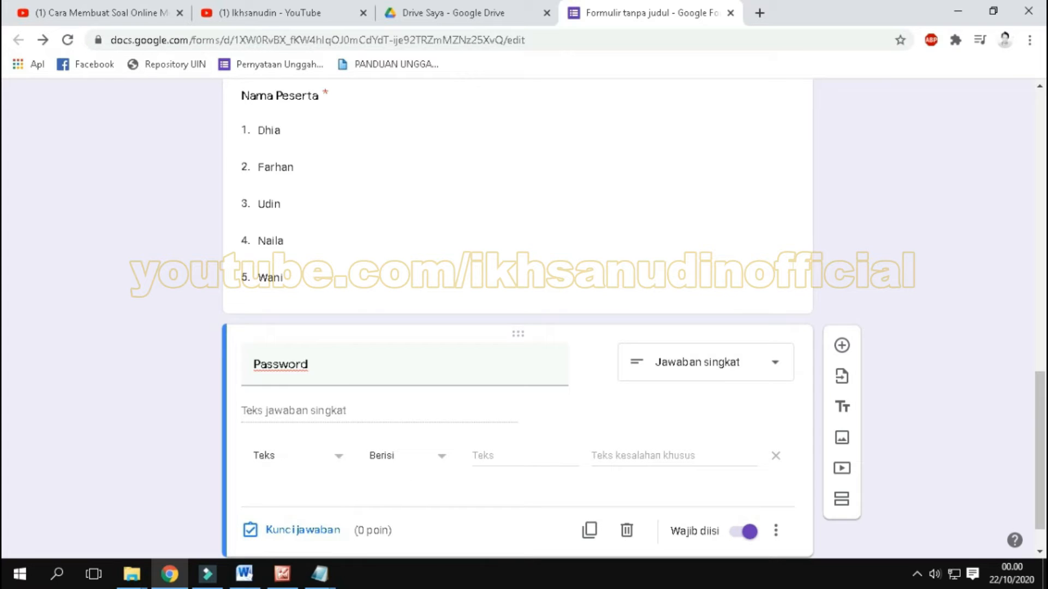
click(497, 455)
text(soal123)
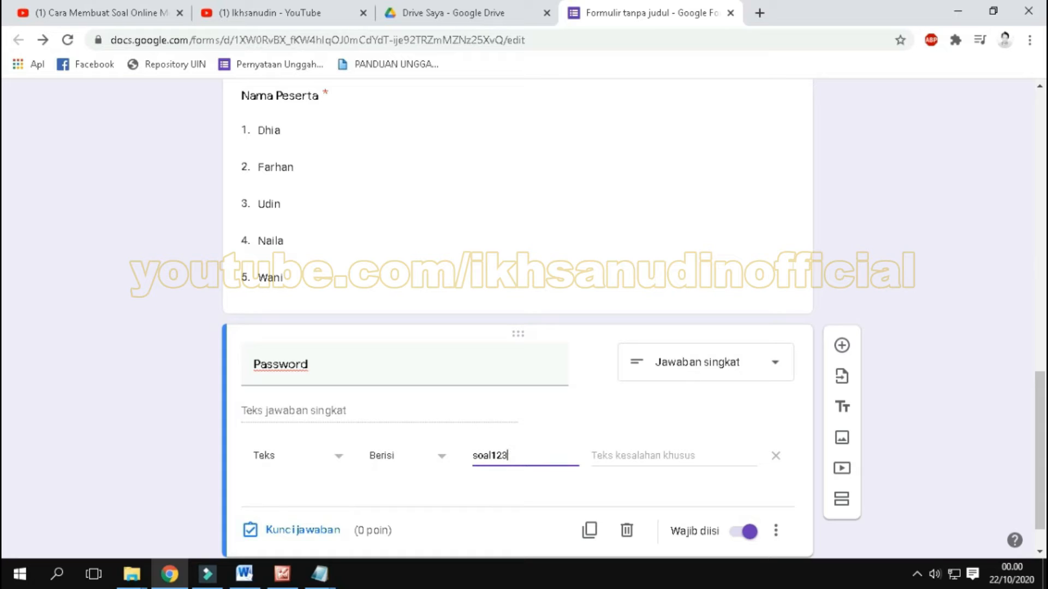
Step: Set the password validation's custom error text to "Maaf..Password Anda Salah"
click(624, 450)
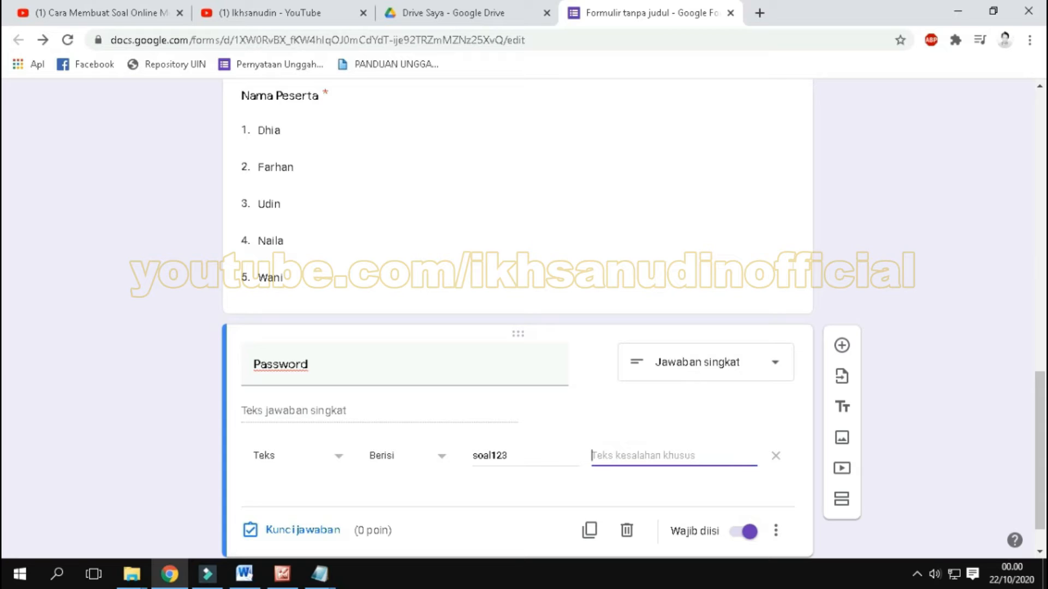
text(P)
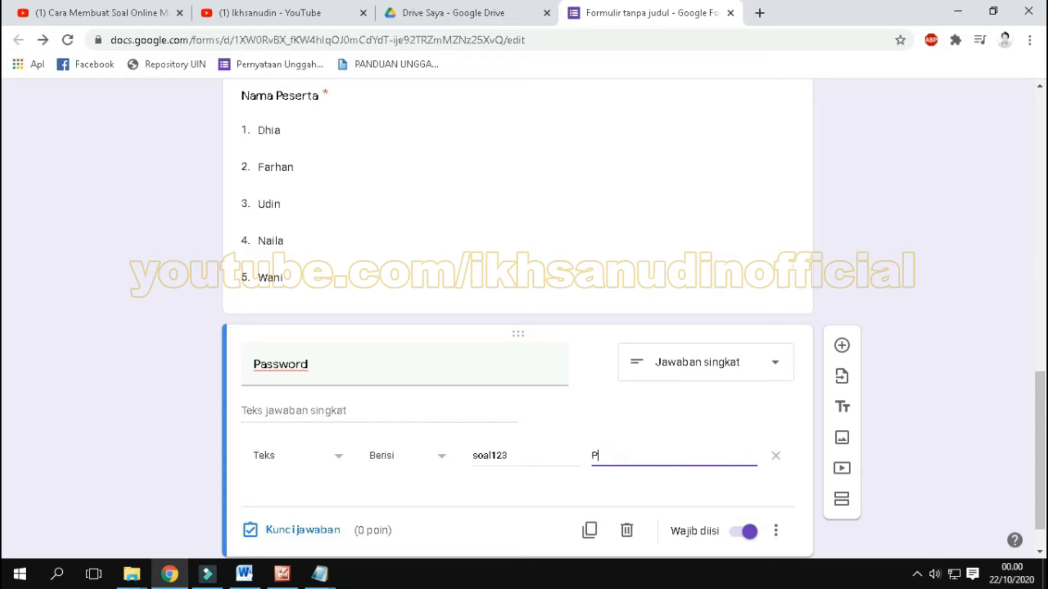
text(assword Anda Salah)
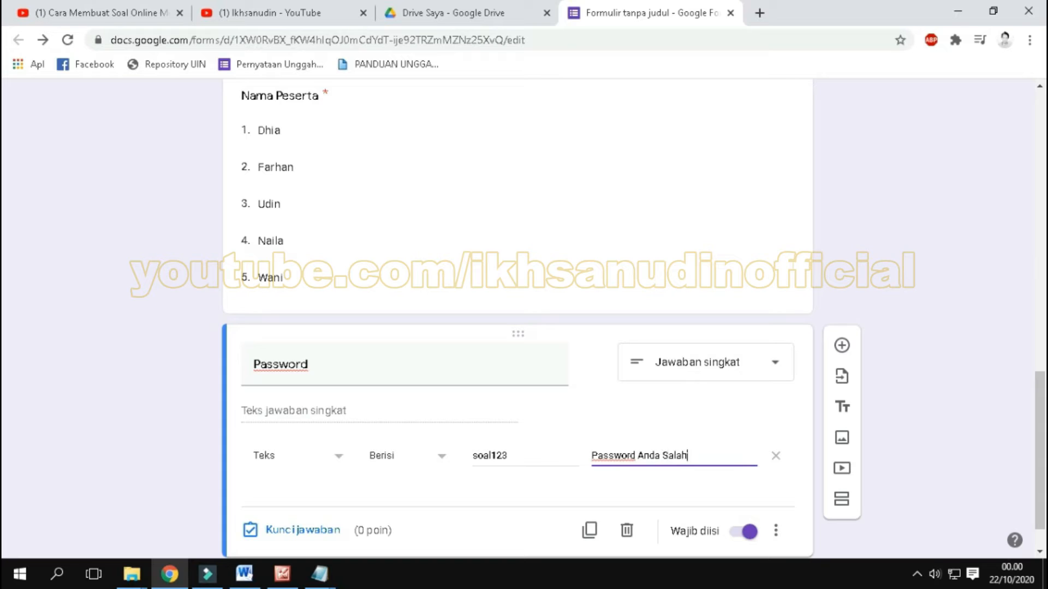
key(Home)
text(Maaf)
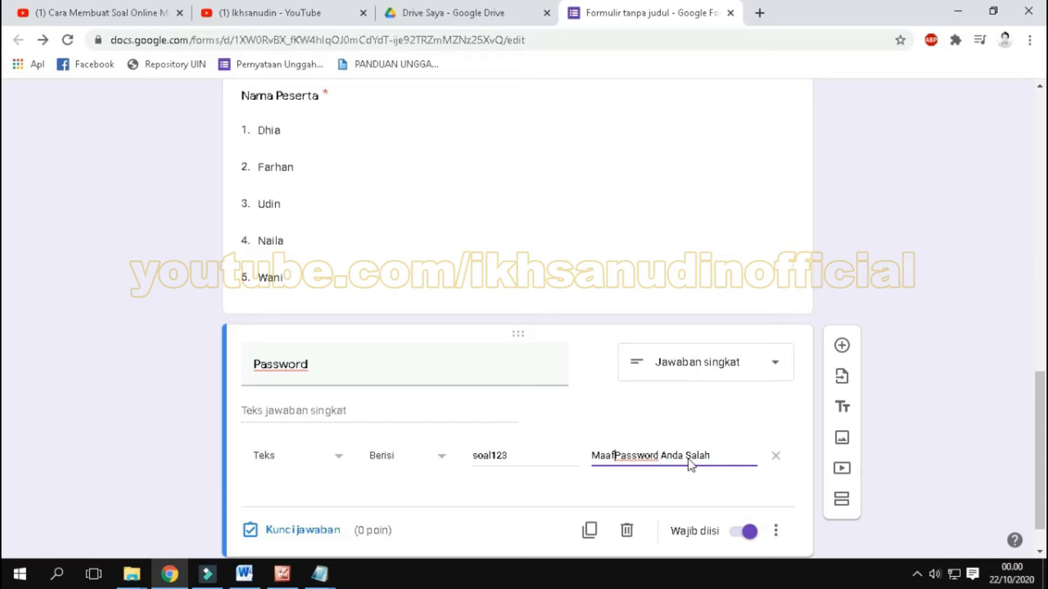
text(.)
click(907, 483)
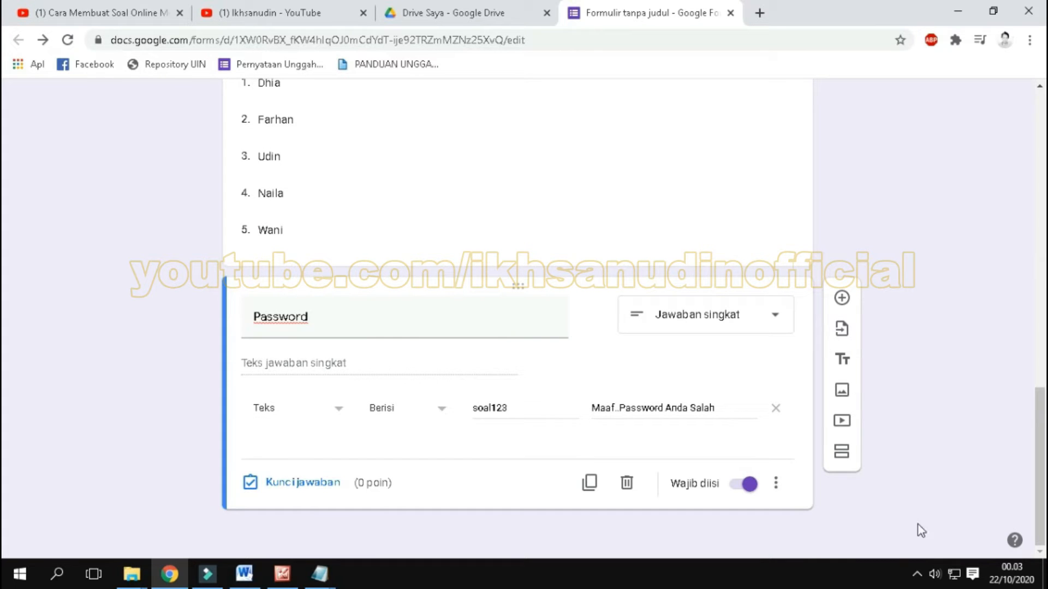
scroll(911, 496, up, 1)
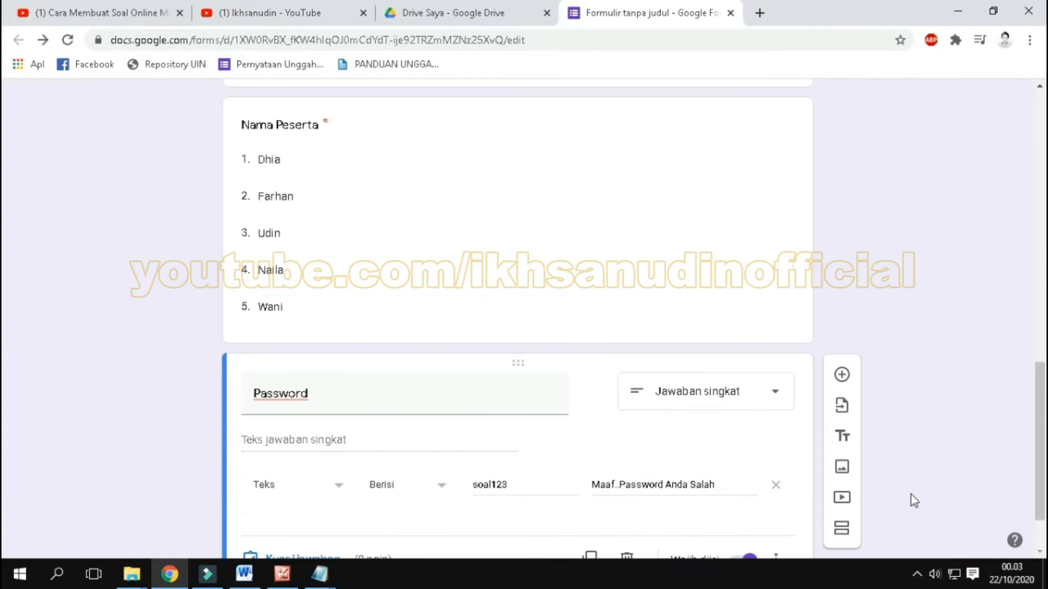
scroll(911, 495, up, 4)
scroll(911, 496, down, 3)
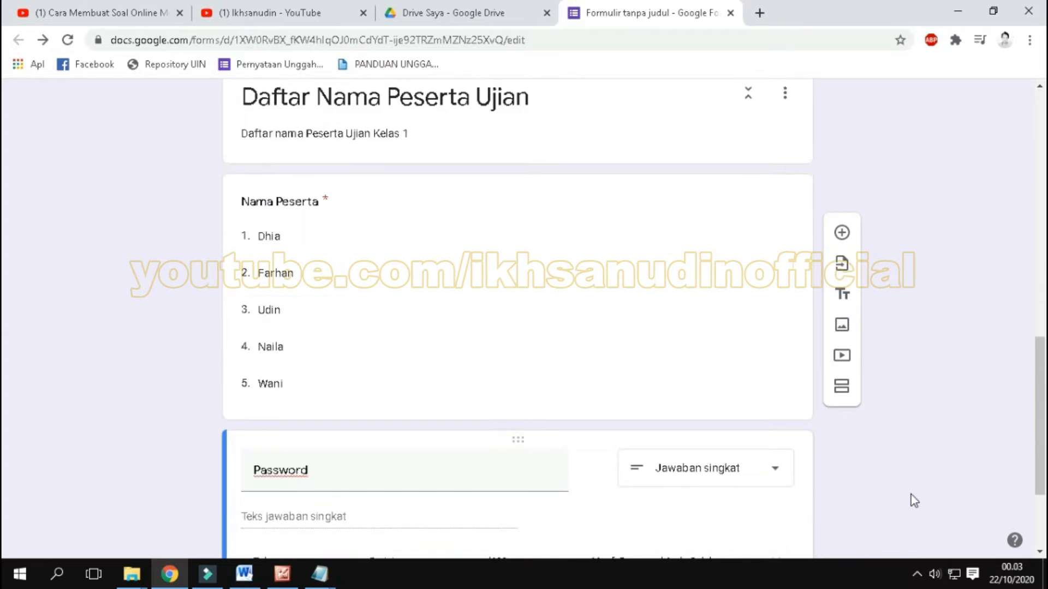
Step: Add a new section after the "Password" question and title it "Pilihlah Jawaban Yang Paling Pas !"
scroll(911, 496, down, 2)
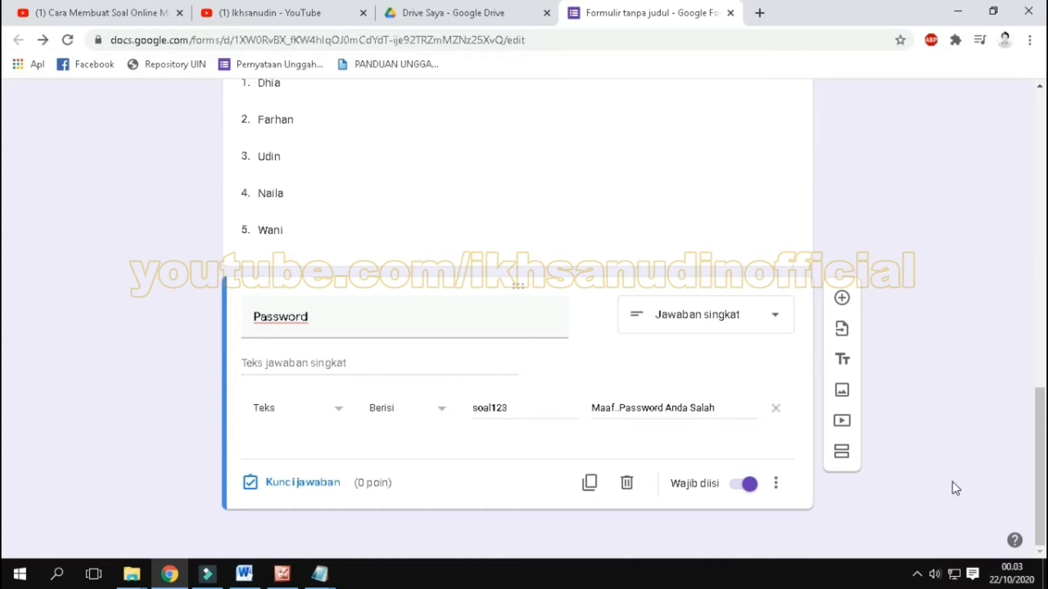
click(841, 457)
scroll(663, 443, down, 1)
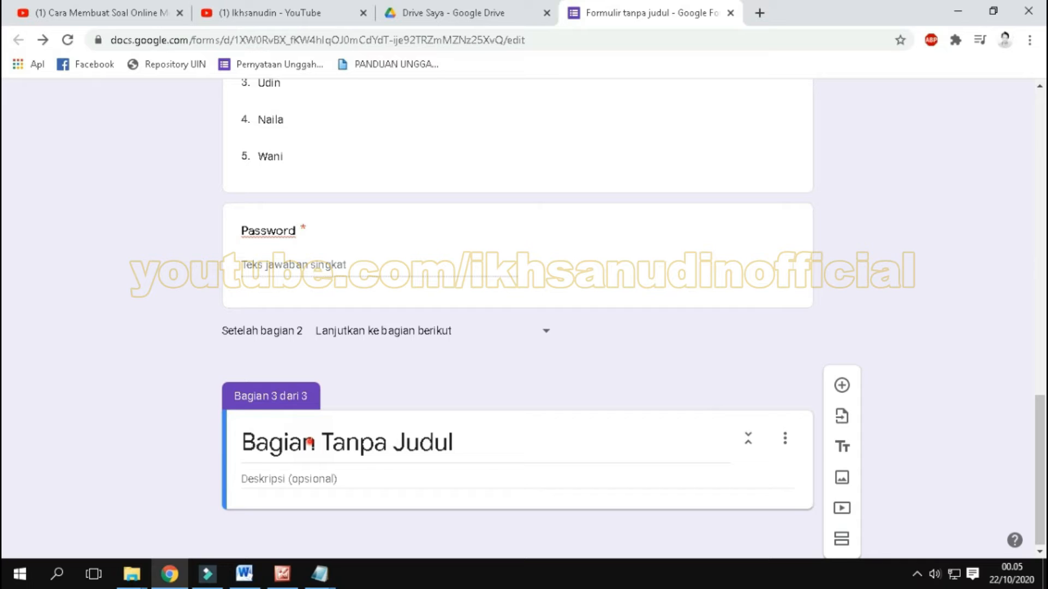
triple_click(310, 443)
text(P)
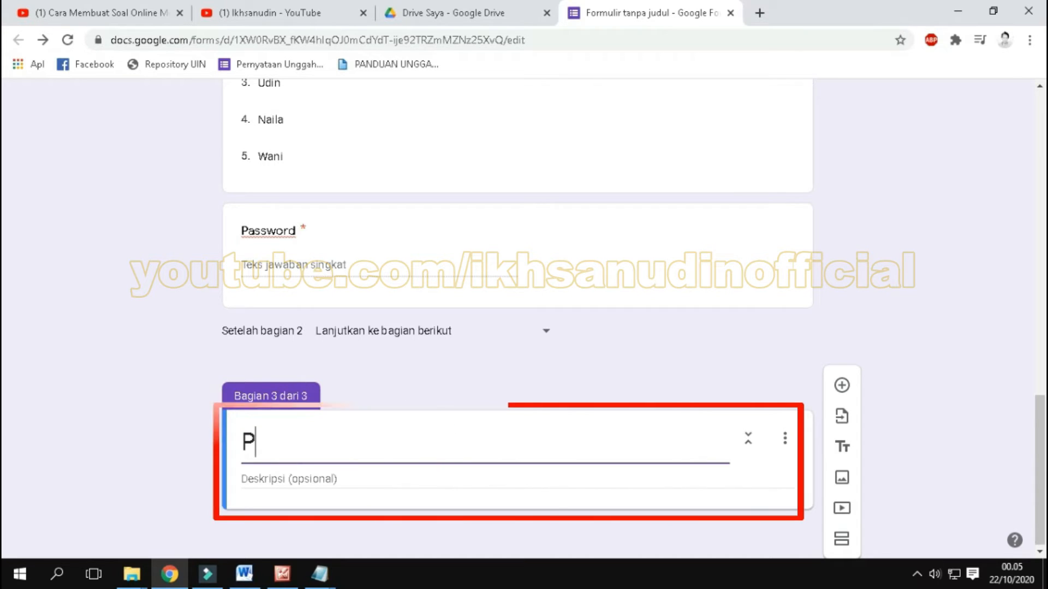
text(ilihlah )
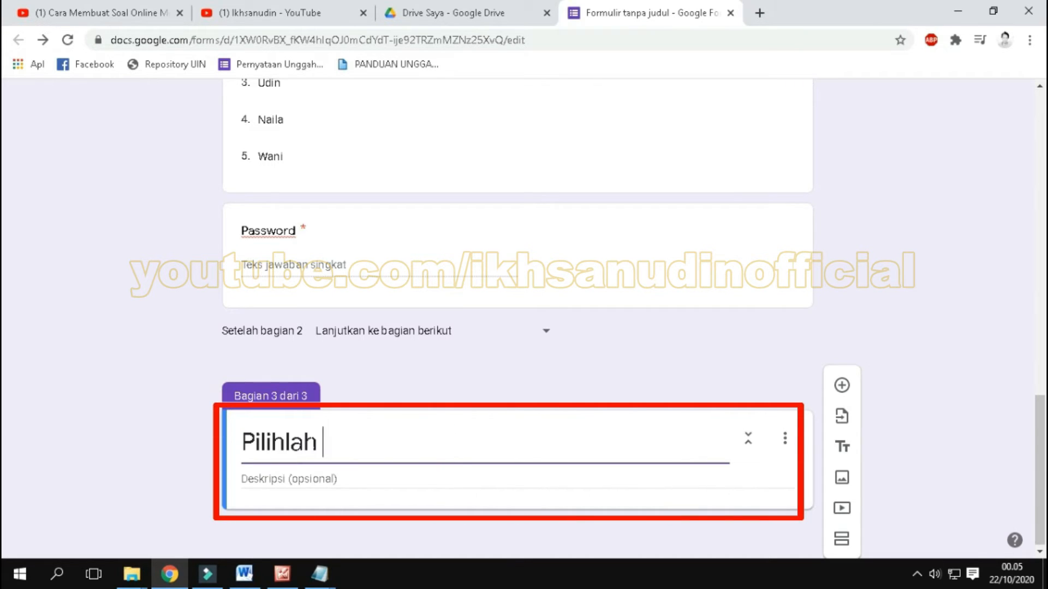
text(Jaw)
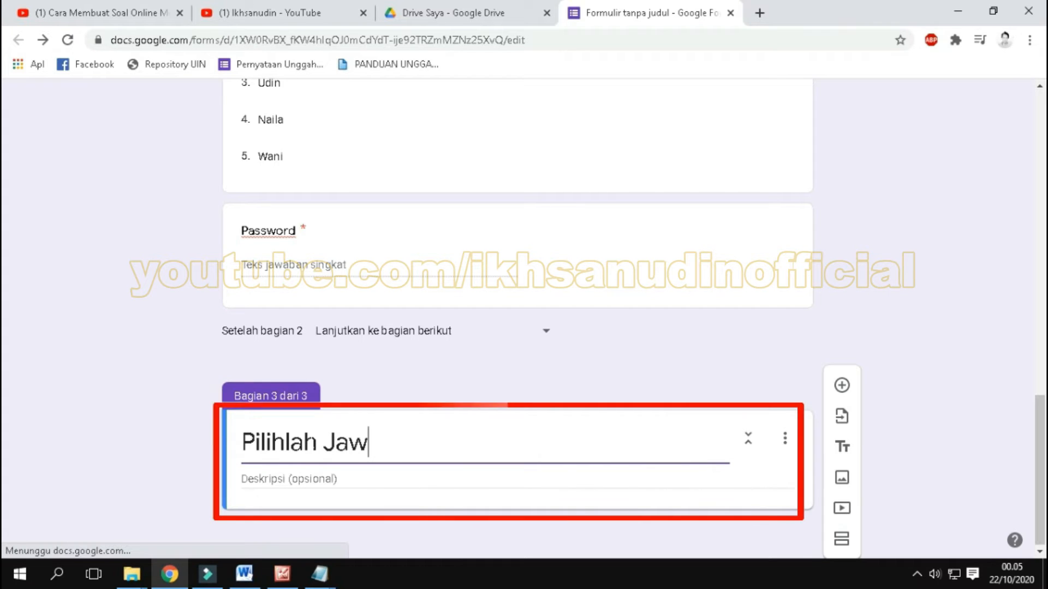
text(aban )
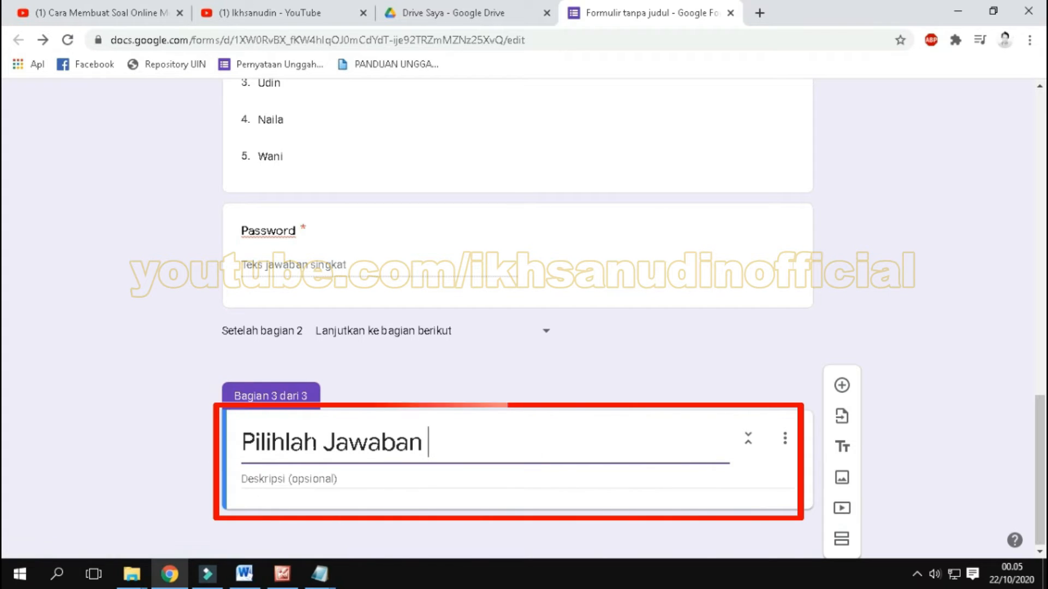
text(Yang Pa)
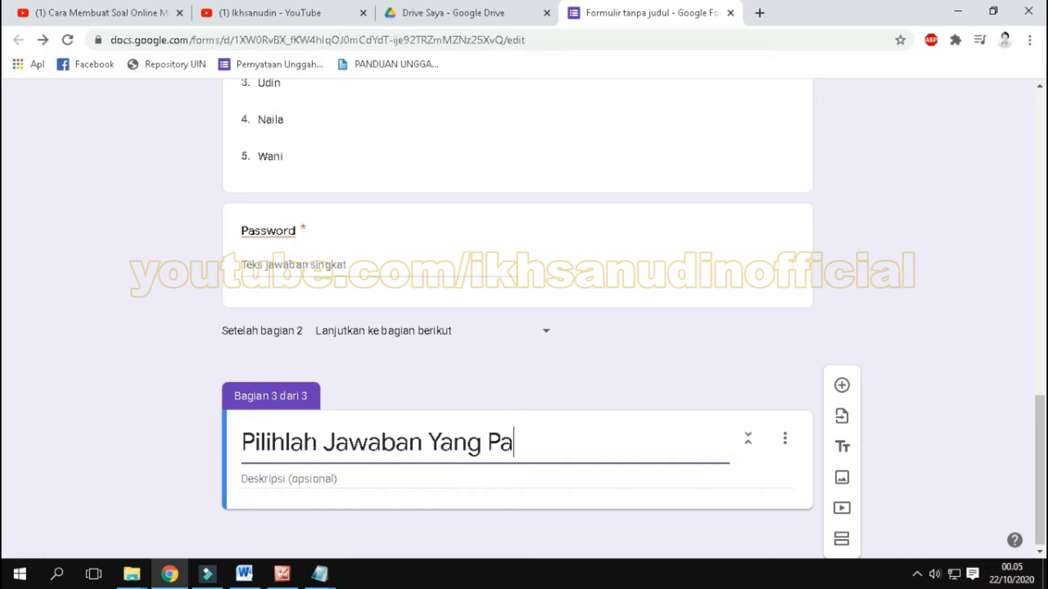
text(ling Pas)
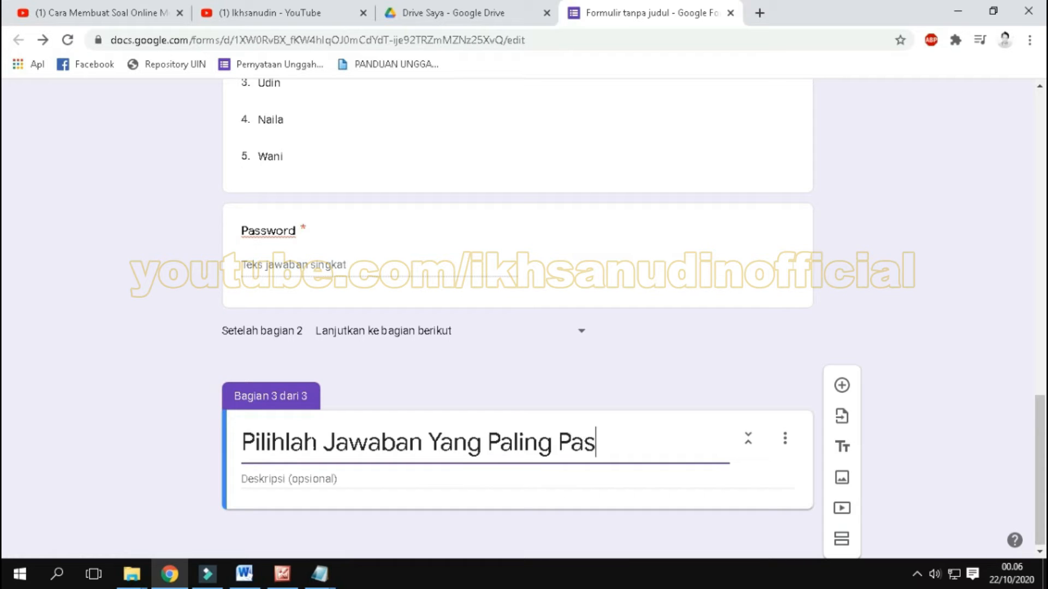
text( !)
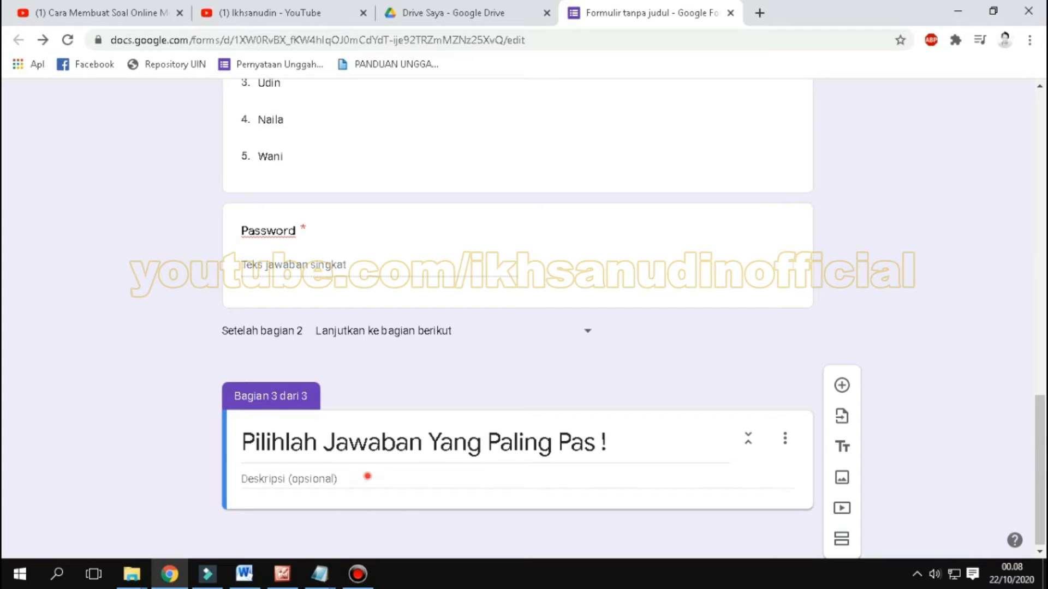
Step: Set the description of section 3 to "Baca Pertanyaan Dengan Teliti"
click(368, 476)
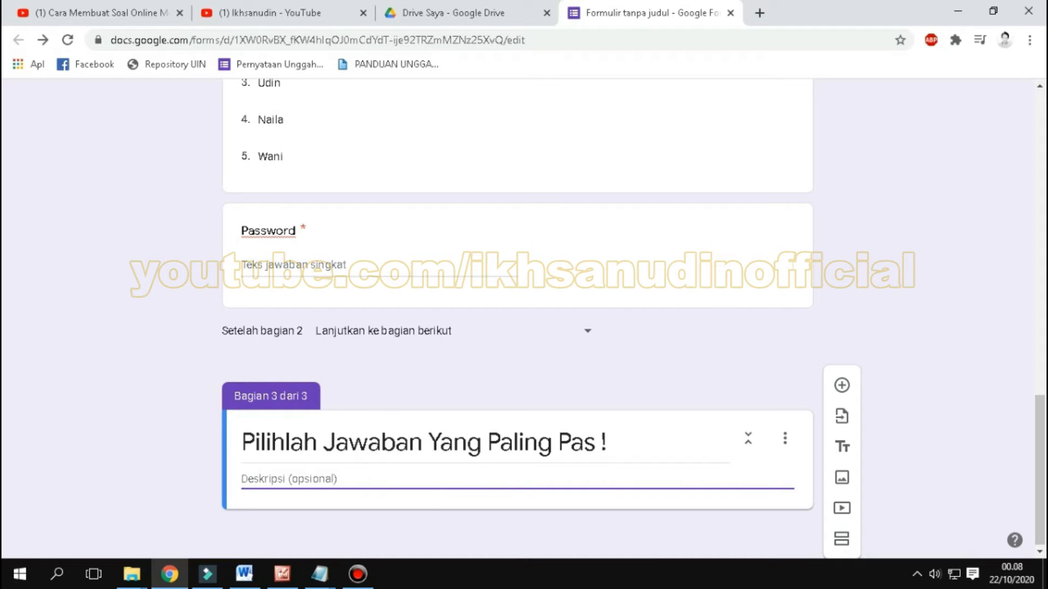
text(B)
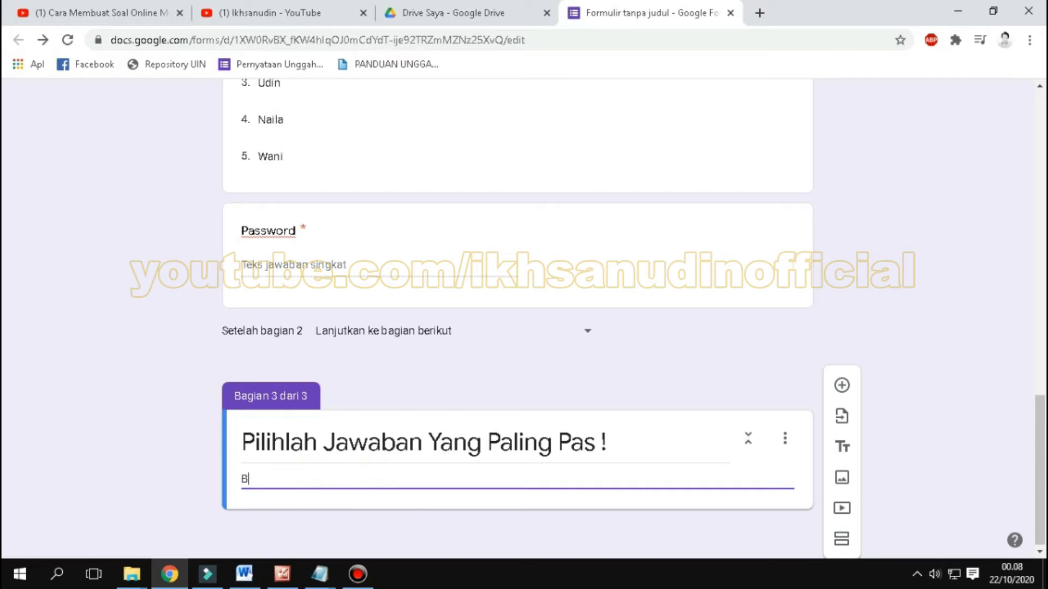
text(aca Pertanyaan Dengan Teliti)
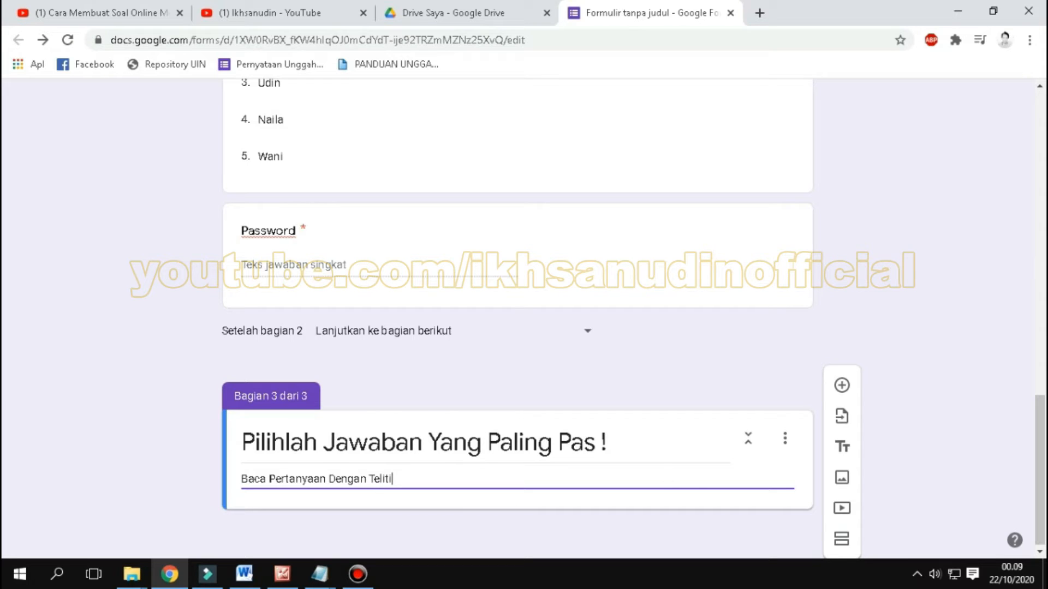
click(904, 472)
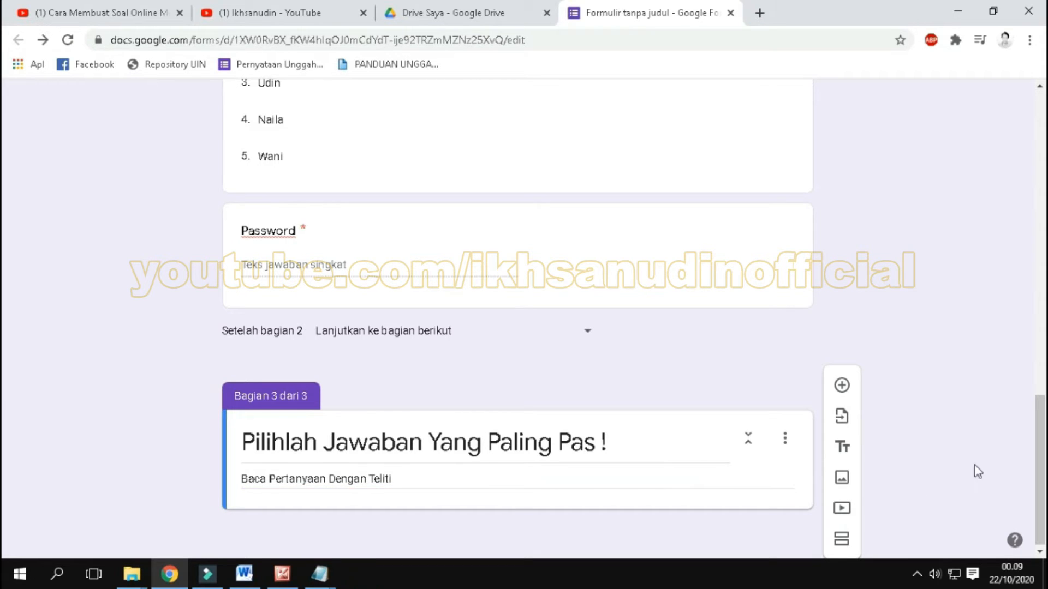
Step: Add a blank question to section 3, and open "4 soal sudah diketik.docx" from the "buat soal google form" folder in a maximized Word window
click(842, 386)
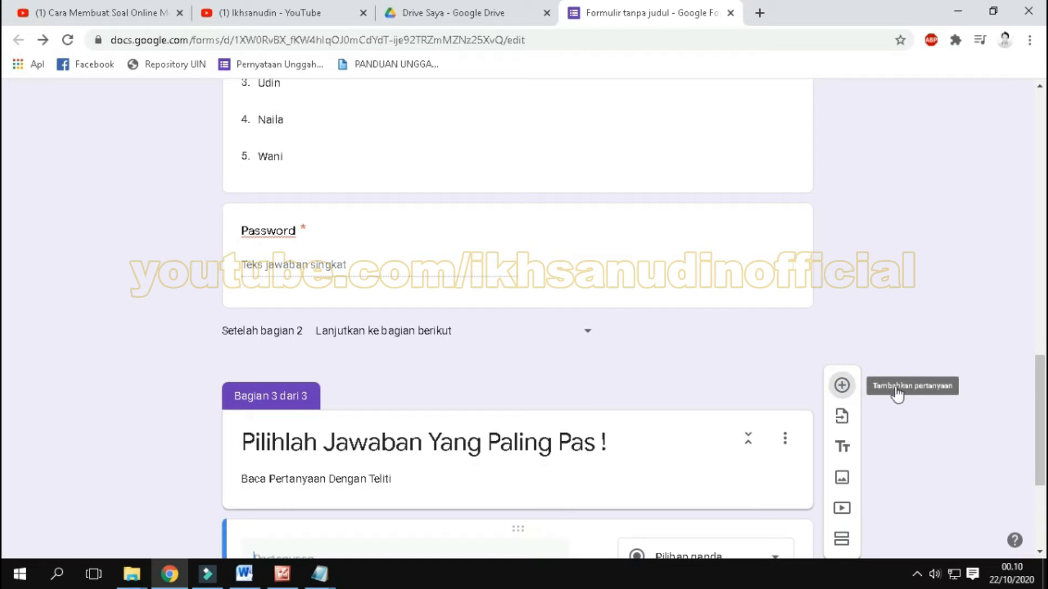
scroll(950, 400, down, 3)
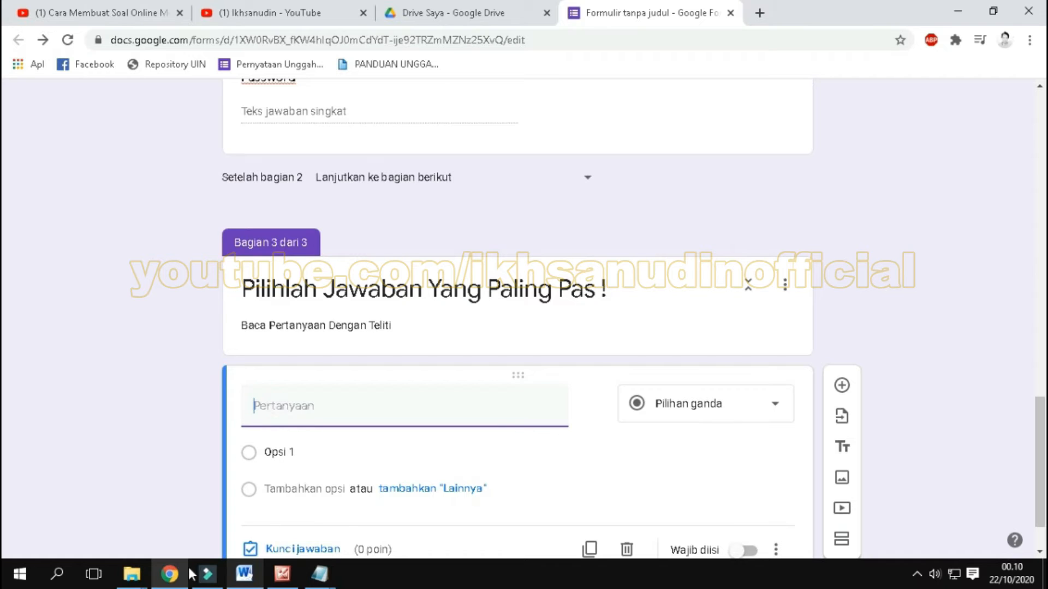
click(402, 469)
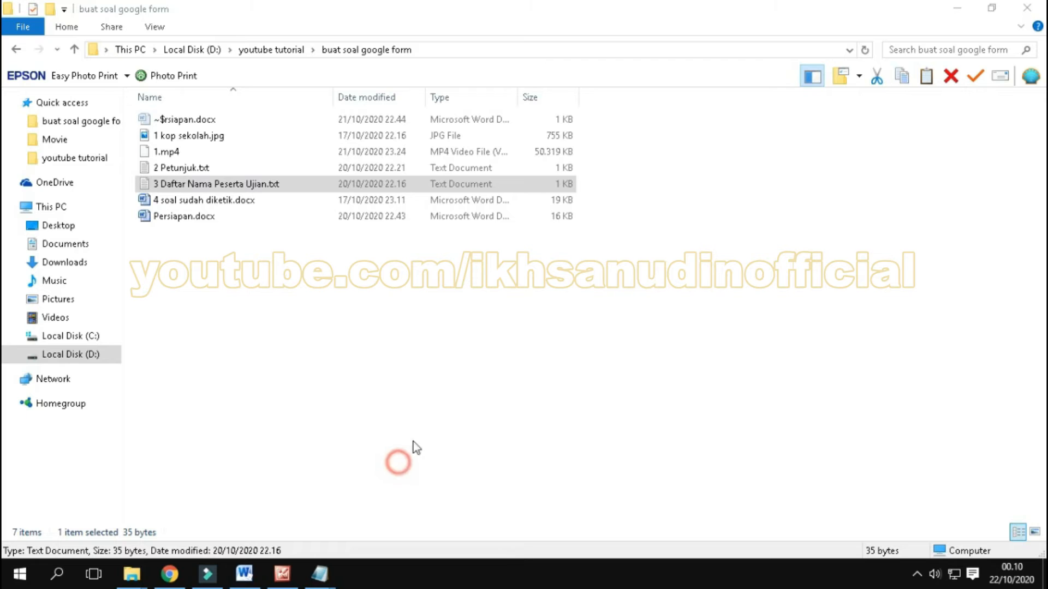
click(289, 310)
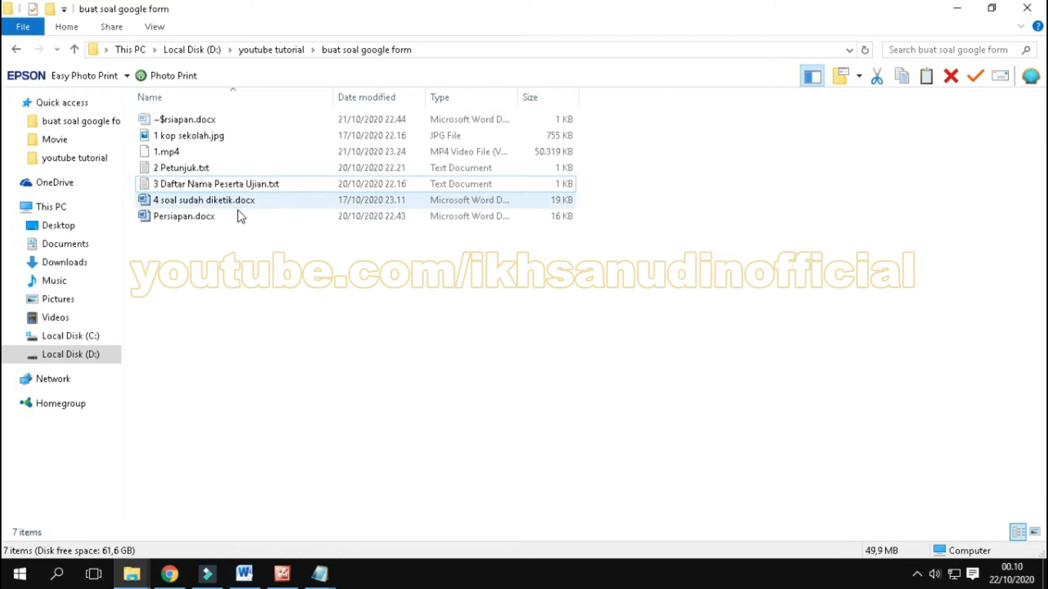
click(203, 199)
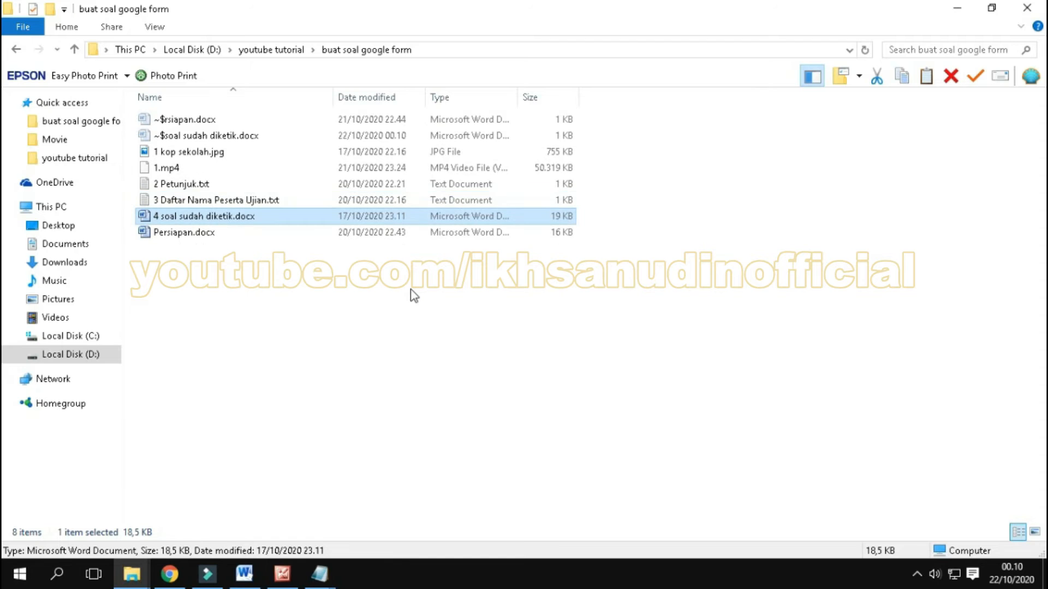
click(683, 166)
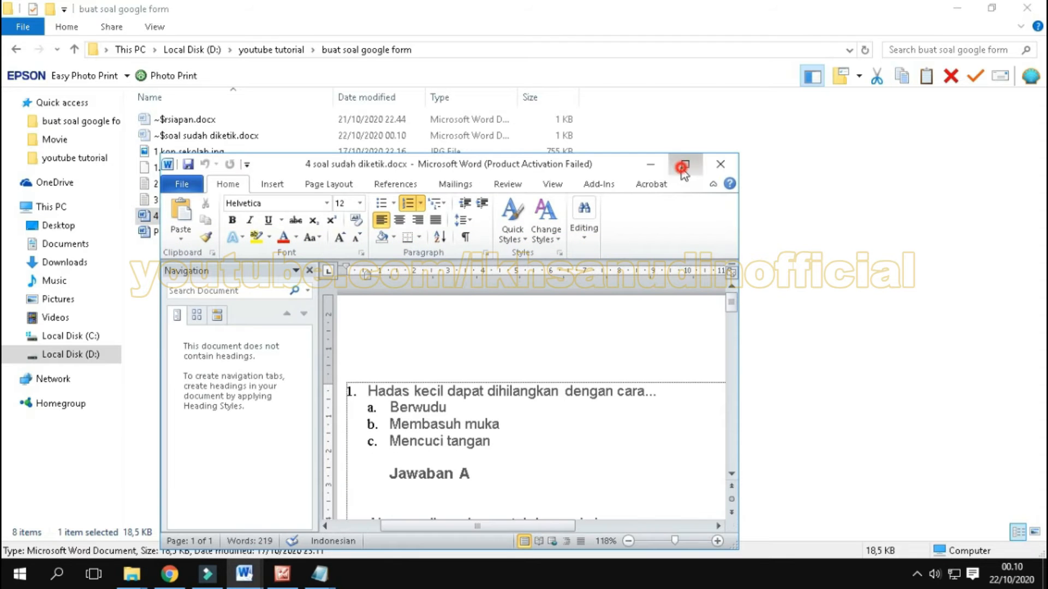
Step: Copy "Hadas kecil dapat dihilangkan dengan cara..." from Word into the blank question's title in Google Forms and remove the leading "1."
drag(276, 236, 563, 237)
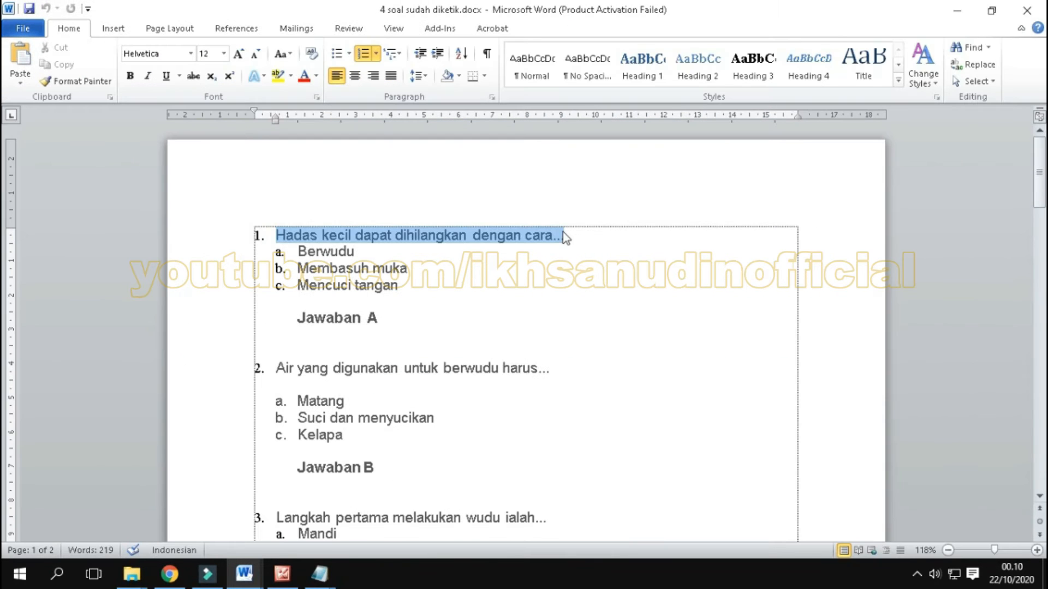
right_click(497, 235)
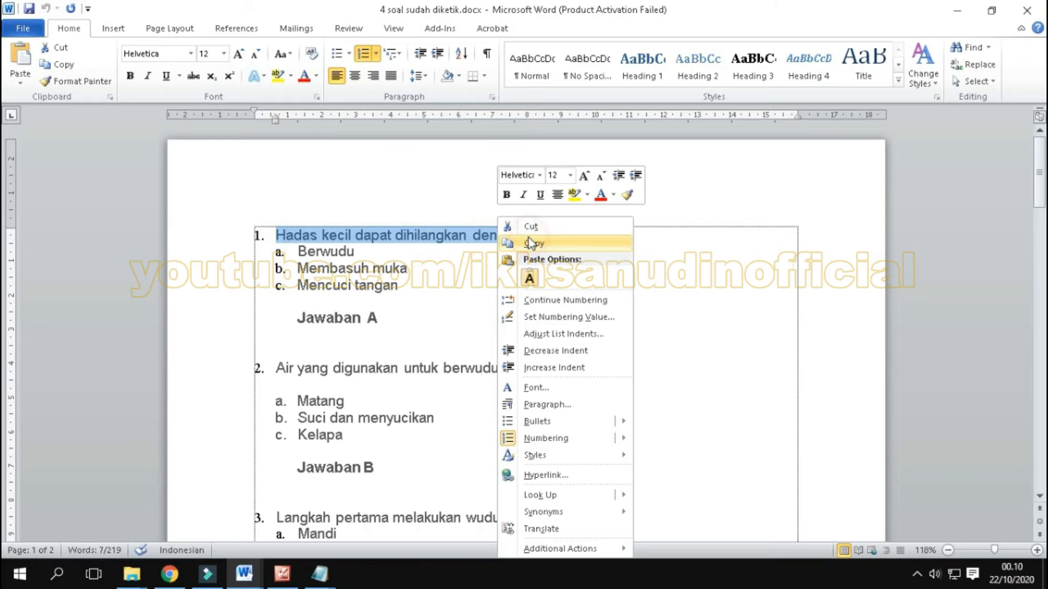
click(528, 243)
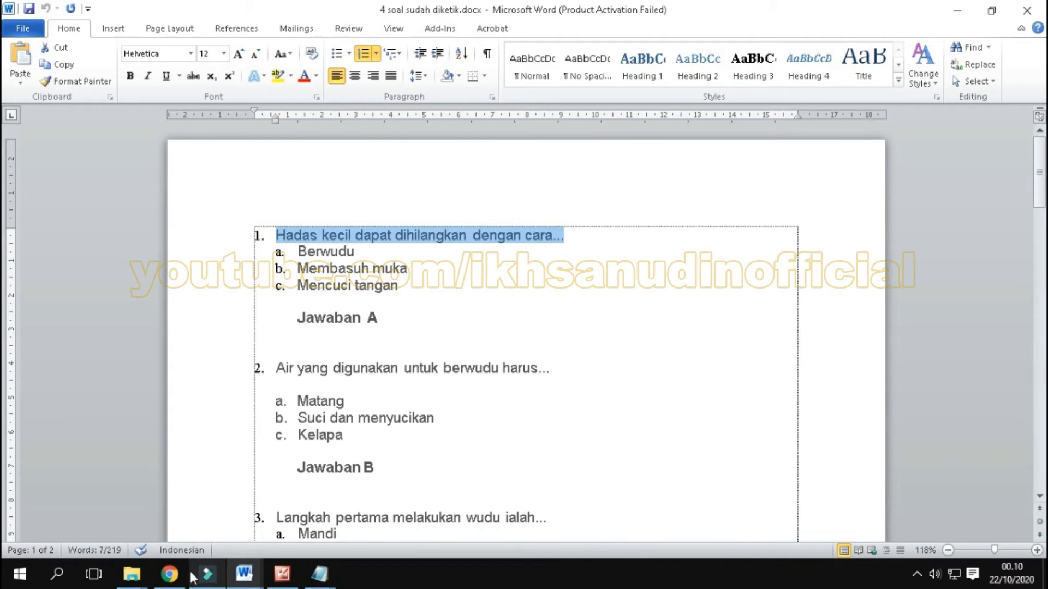
click(170, 574)
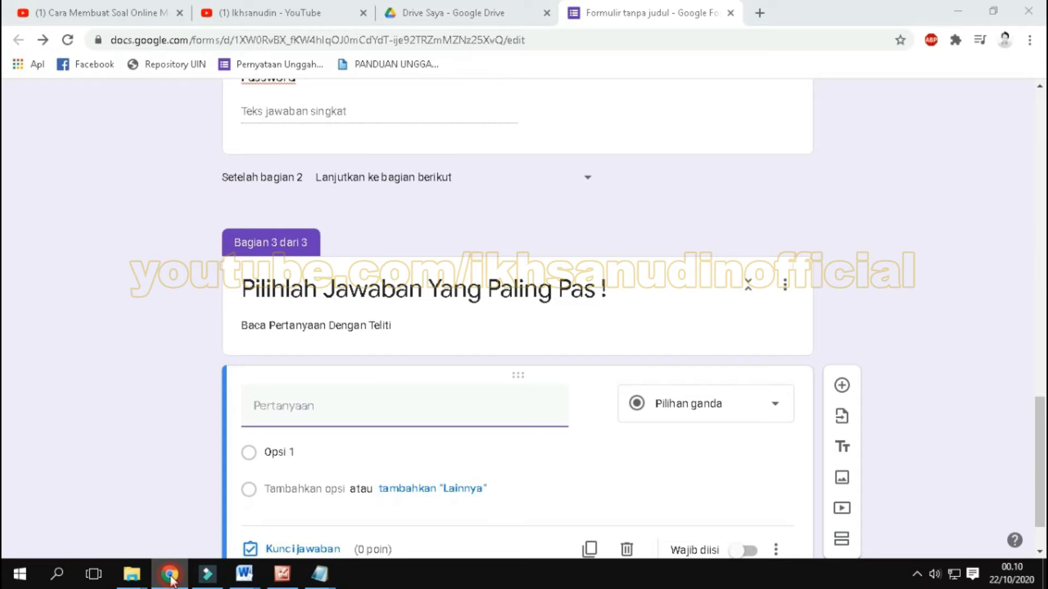
click(278, 405)
right_click(278, 405)
click(334, 261)
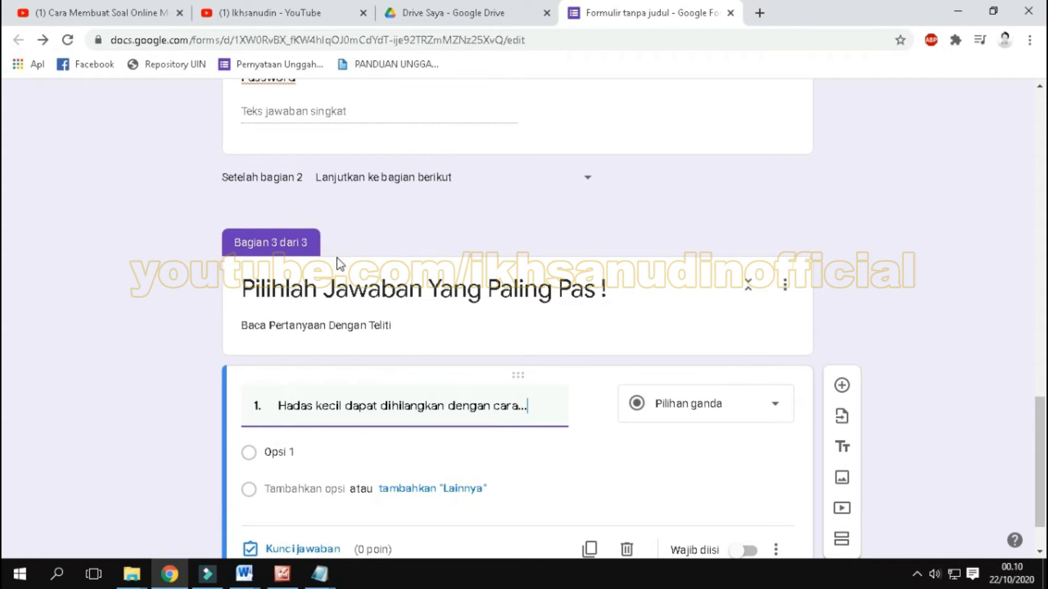
drag(277, 406, 254, 405)
key(BackSpace)
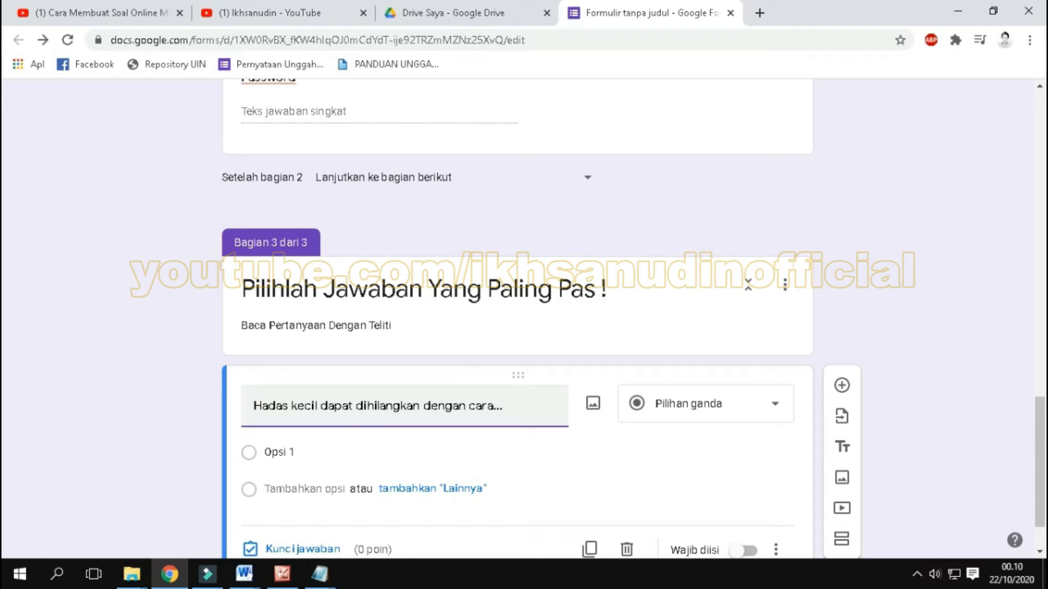
Step: Keep the "Hadas kecil dapat dihilangkan dengan cara..." question's type as Pilihan ganda
click(775, 406)
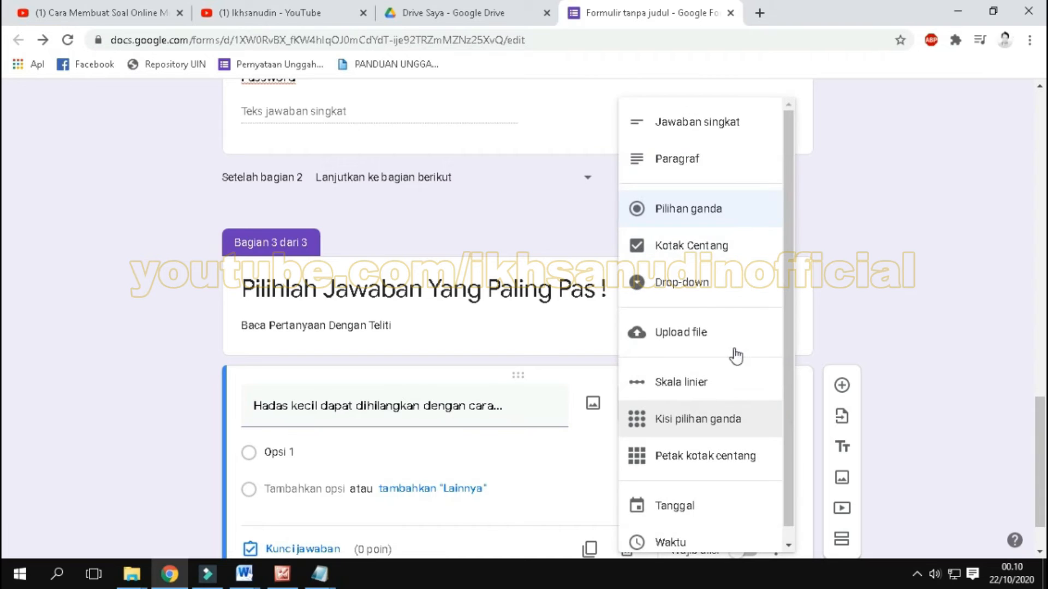
click(716, 208)
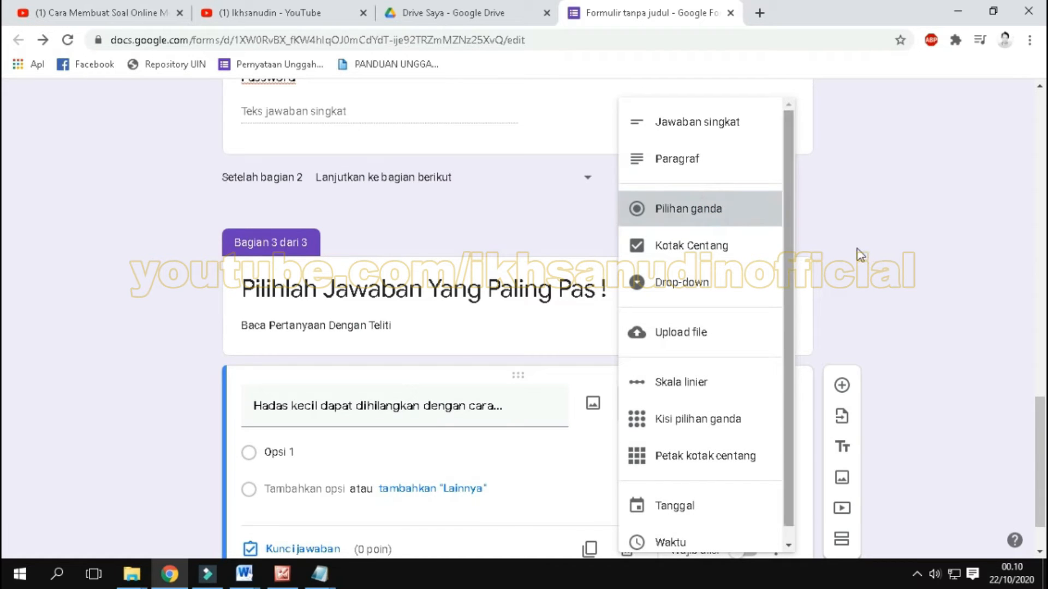
scroll(711, 302, down, 1)
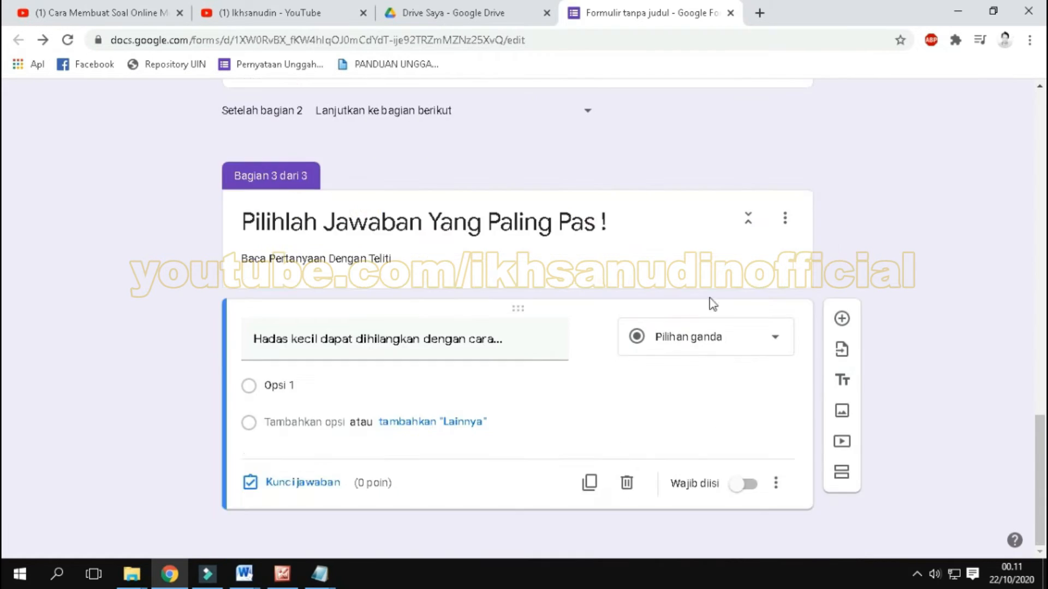
Step: Copy the answer choices Berwudu, Membasuh muka and Mencuci tangan from Word and paste them over "Opsi 1" in the Google Forms question
click(283, 384)
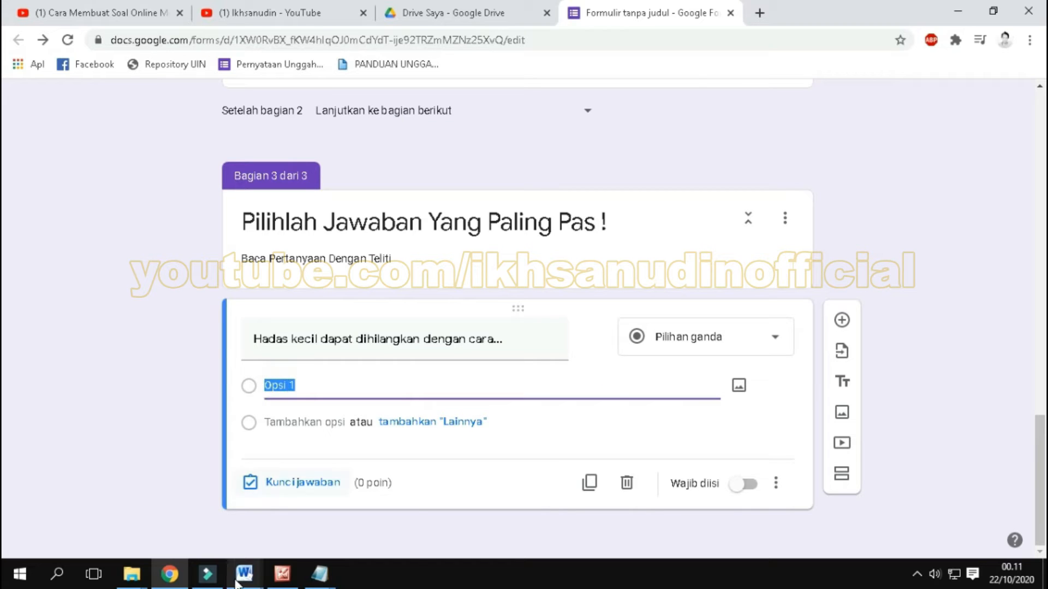
click(244, 573)
click(310, 460)
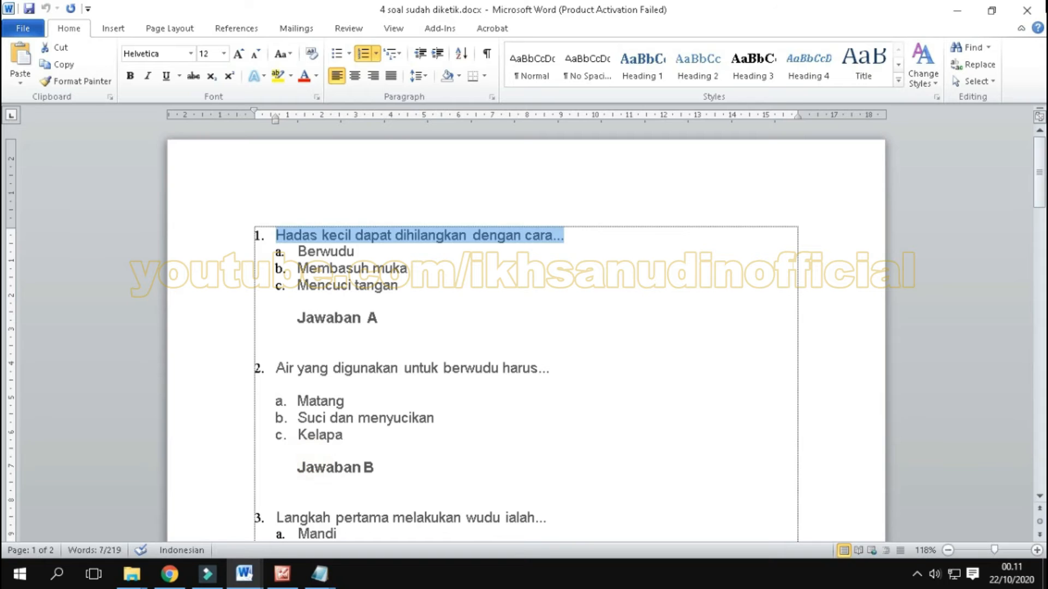
drag(410, 284, 297, 251)
right_click(338, 266)
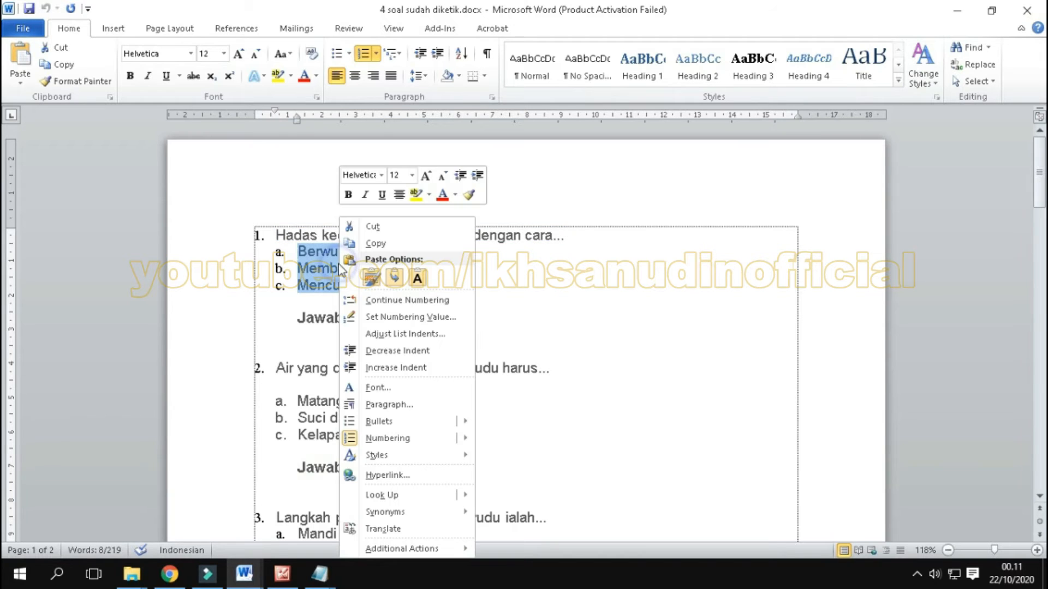
click(360, 243)
click(170, 573)
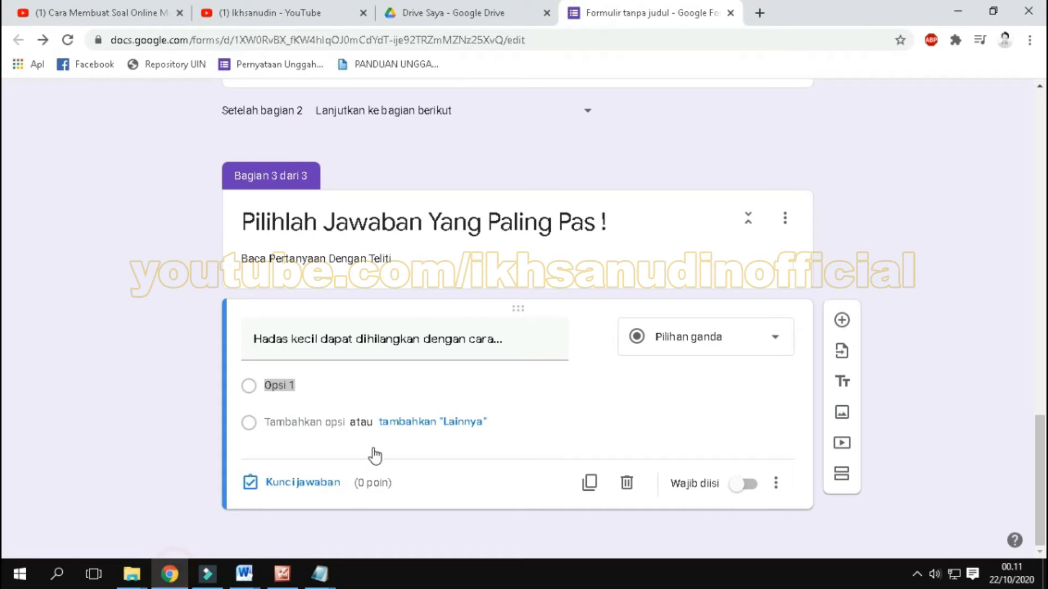
click(283, 385)
right_click(284, 384)
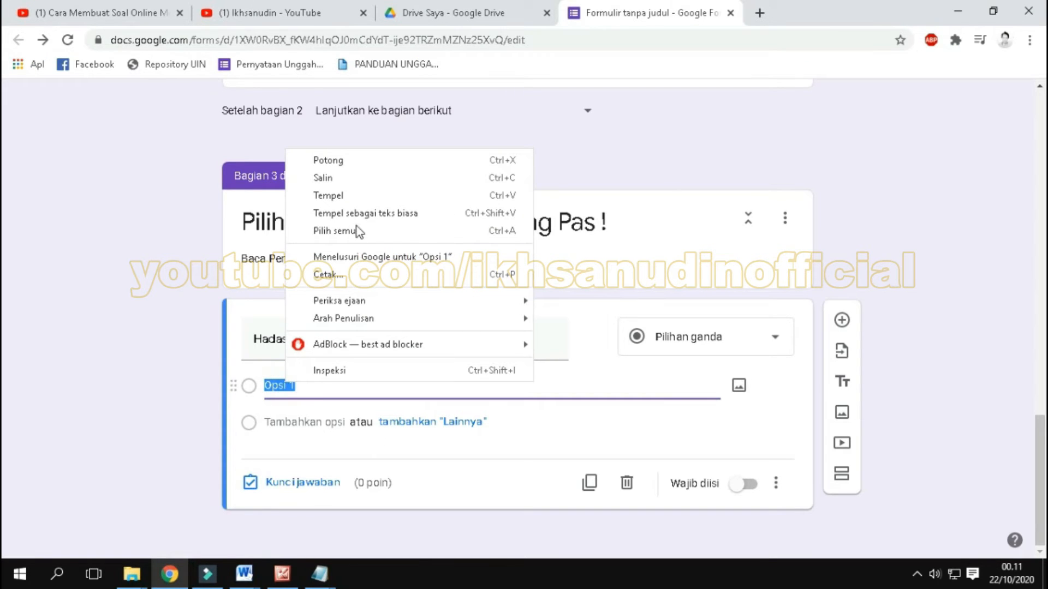
click(328, 194)
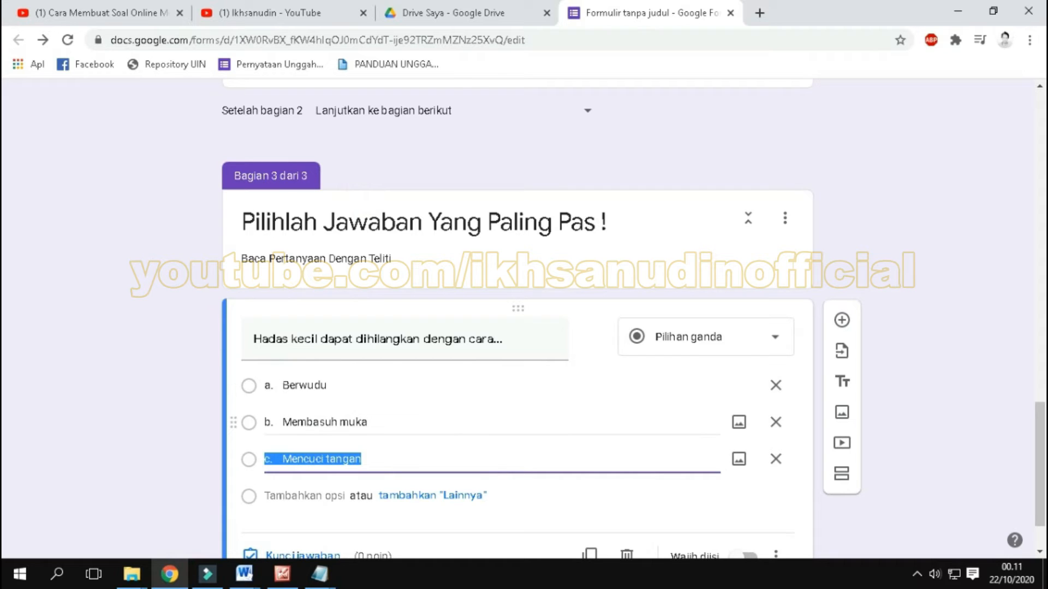
Step: Remove the "a." prefix from the answer choice Berwudu
click(277, 386)
key(Left)
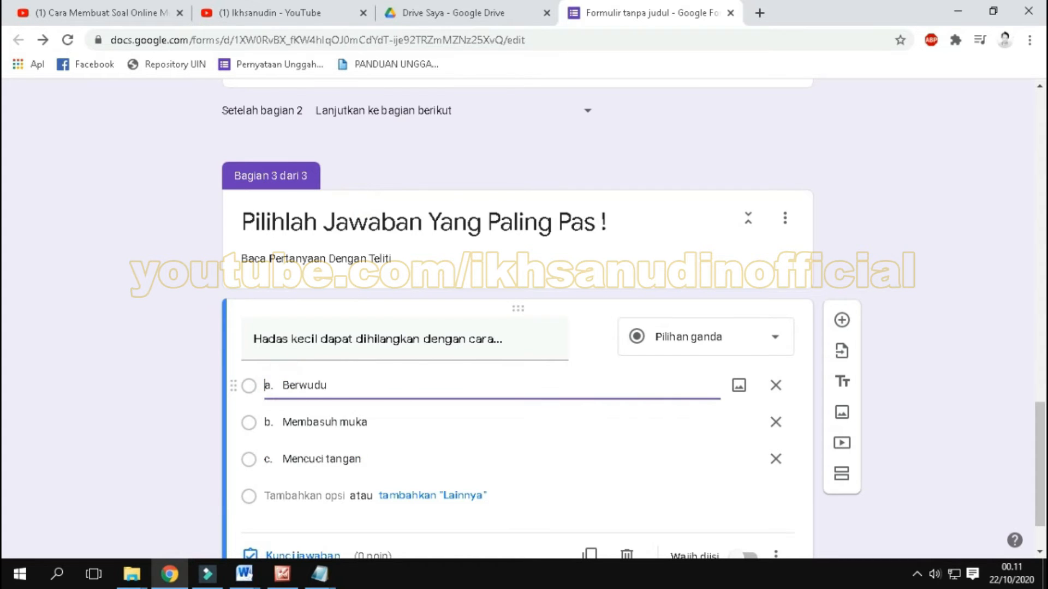
key(Delete)
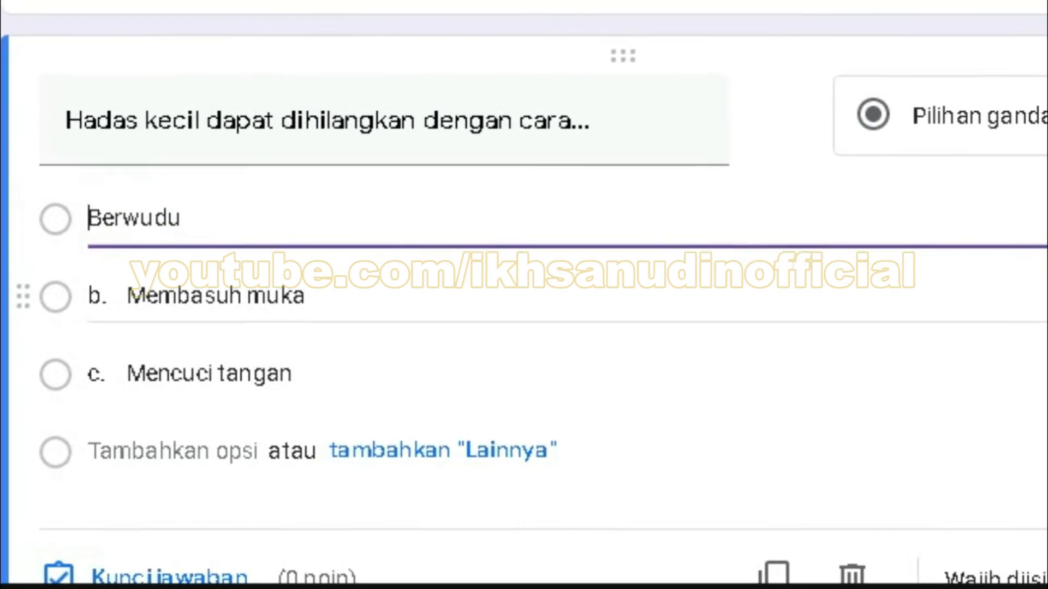
Step: Try to remove the "b." and "c." prefixes from the second and third answer choices, and undo the edits
triple_click(124, 295)
click(148, 298)
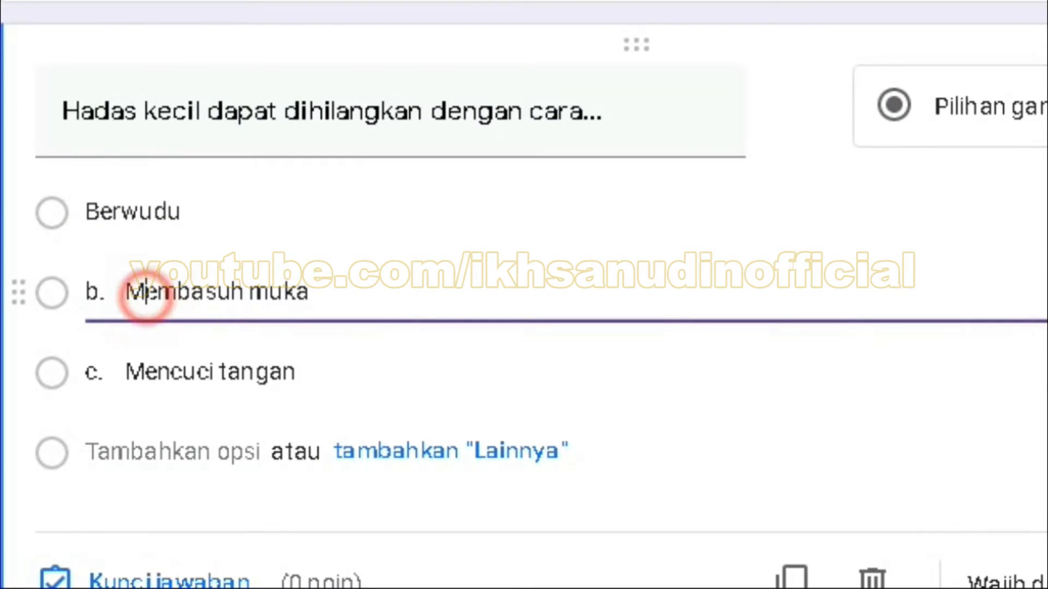
click(126, 292)
key(BackSpace)
key(BackSpace)
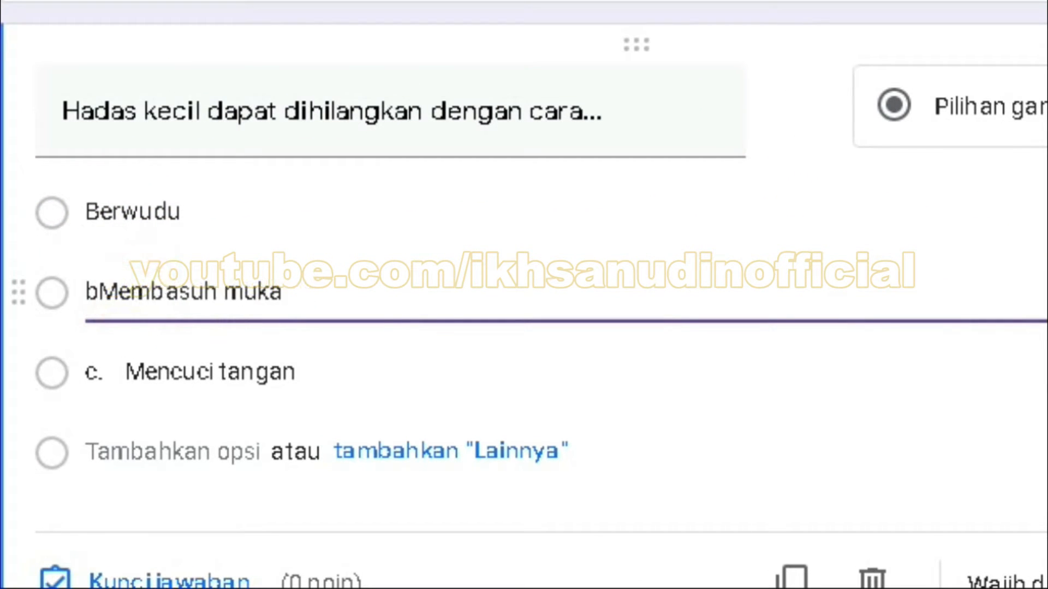
key(BackSpace)
click(126, 367)
key(BackSpace)
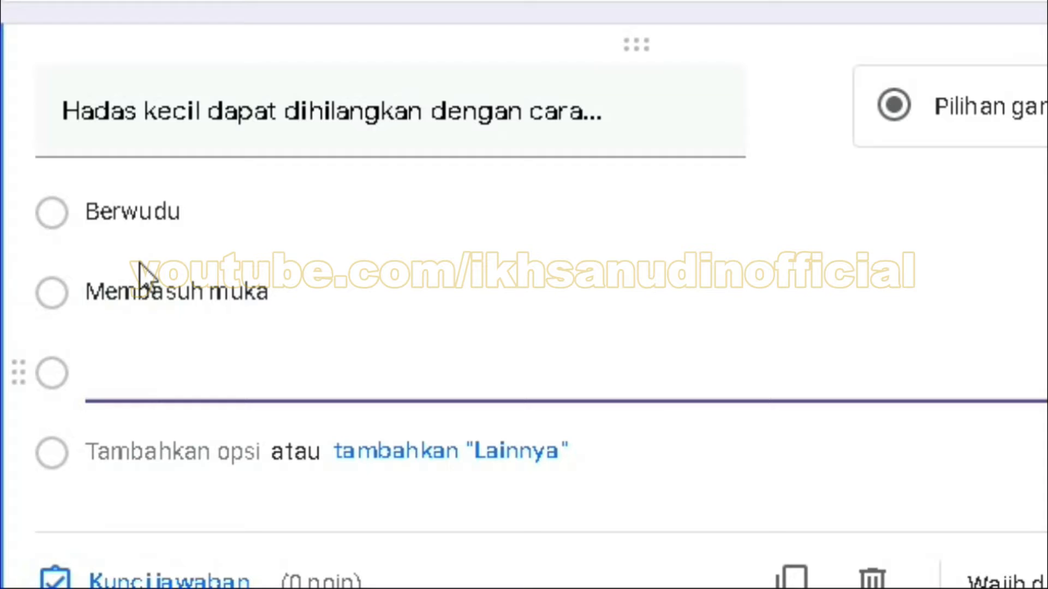
key(ctrl+z)
Step: Remove the "b." and "c." prefixes from the answer choices Membasuh muka and Mencuci tangan
click(131, 375)
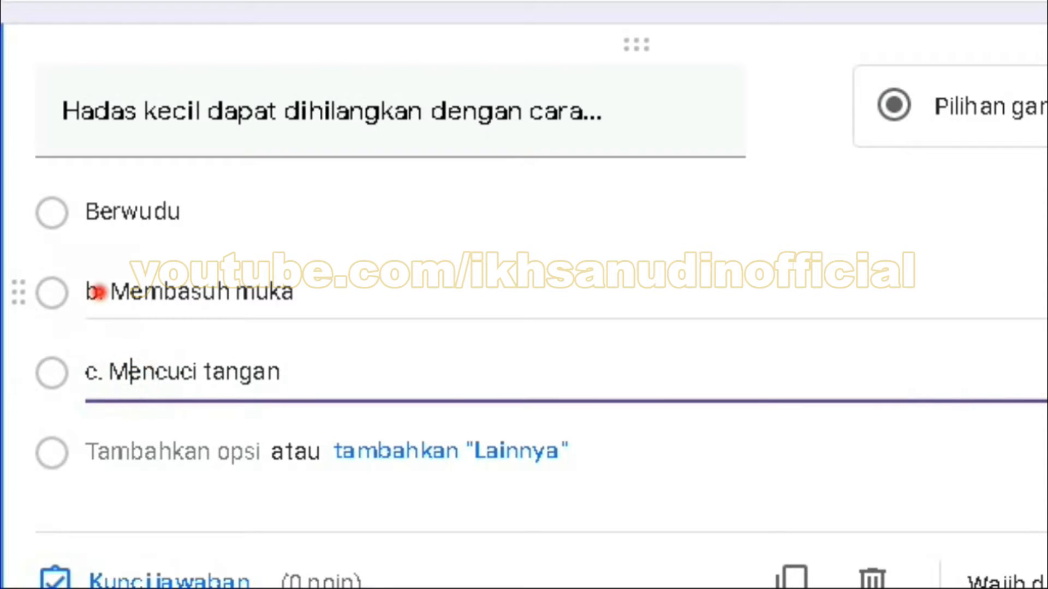
click(98, 293)
click(110, 293)
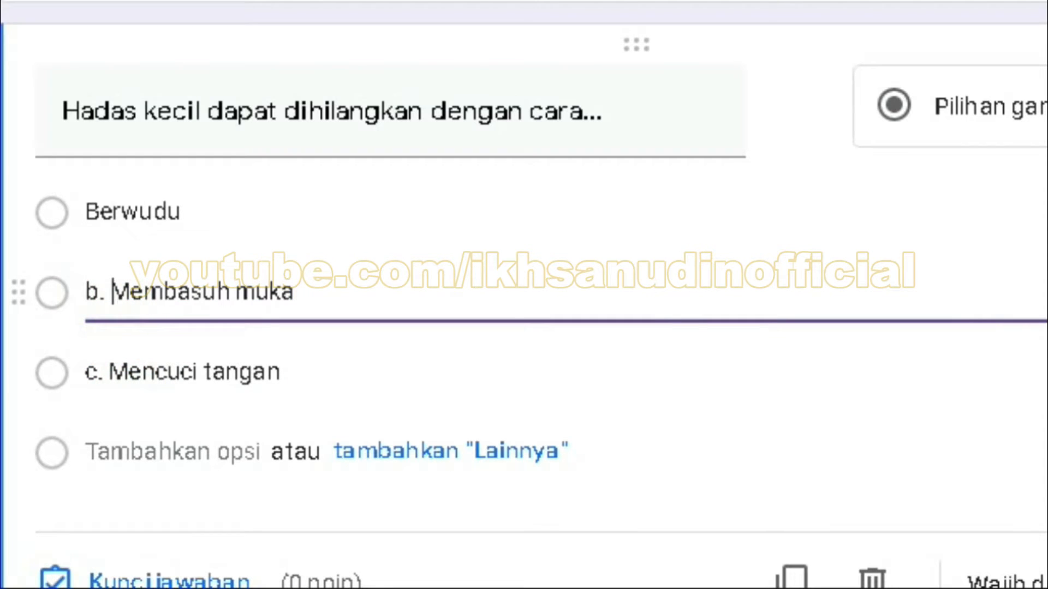
key(BackSpace)
key(BackSpace)
key(BackSpace)
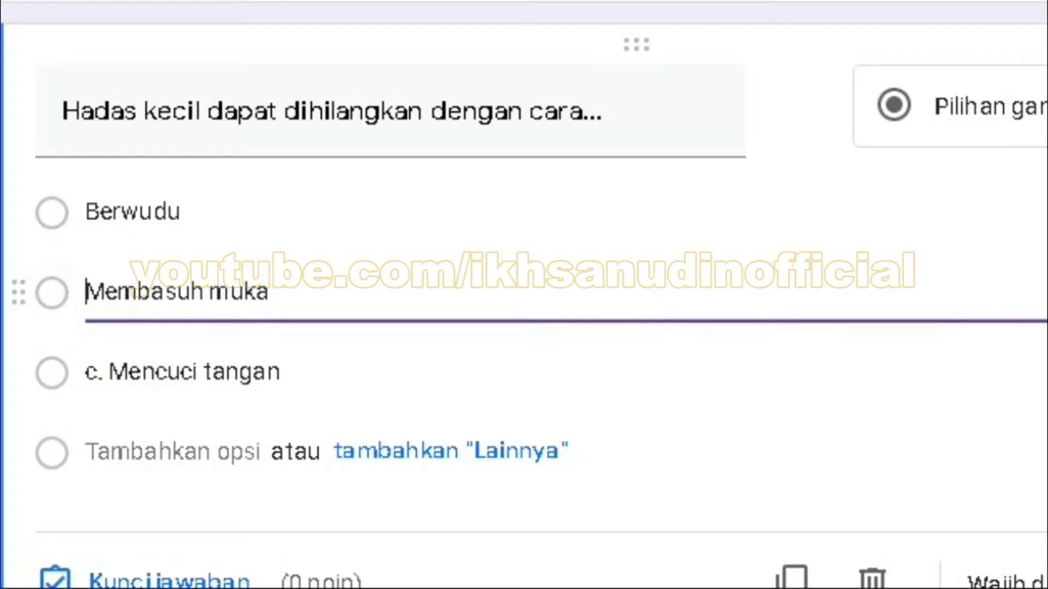
click(114, 371)
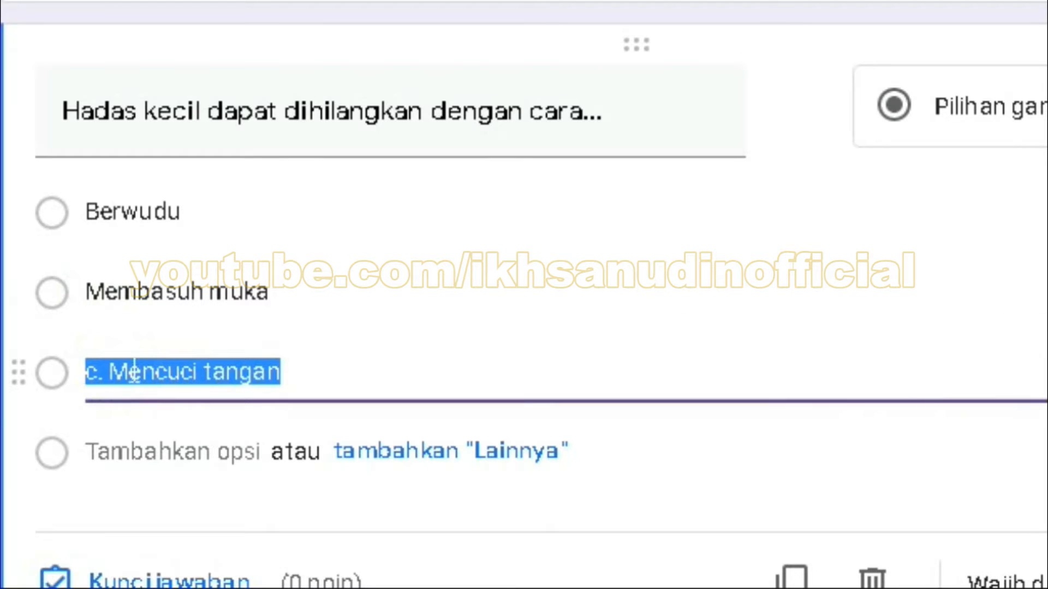
click(108, 371)
key(BackSpace)
key(BackSpace)
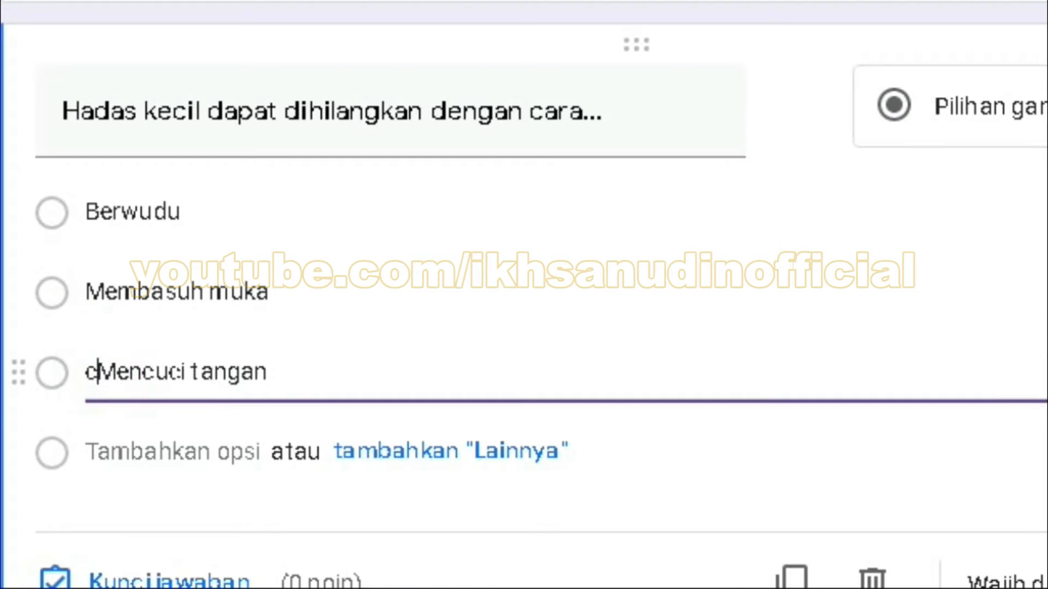
key(BackSpace)
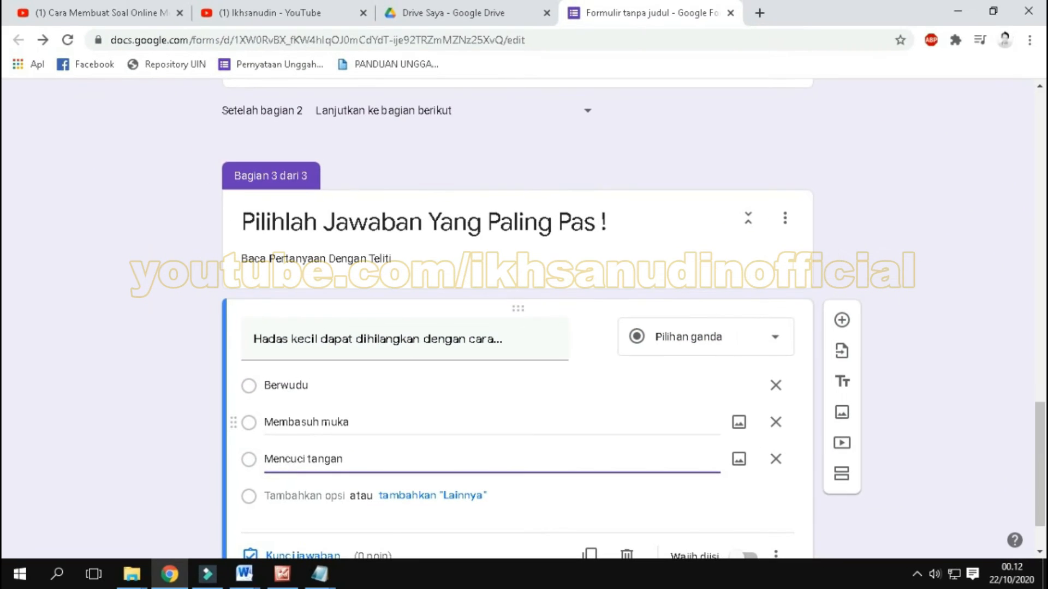
Step: Switch to "4 soal sudah diketik.docx" in Word and set the numbering of all questions and answer choices to None
click(246, 573)
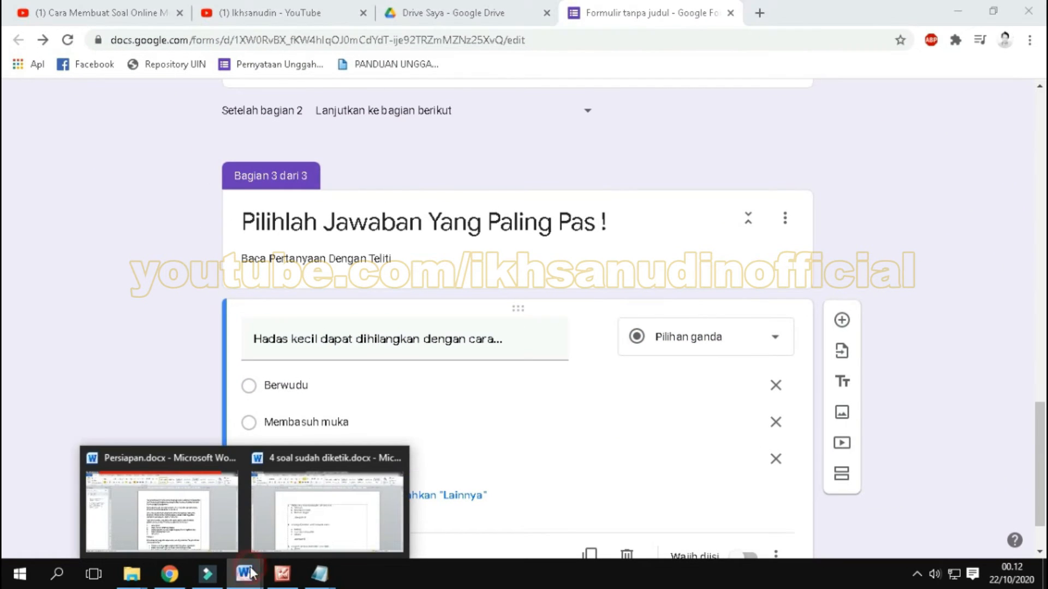
click(335, 485)
click(218, 253)
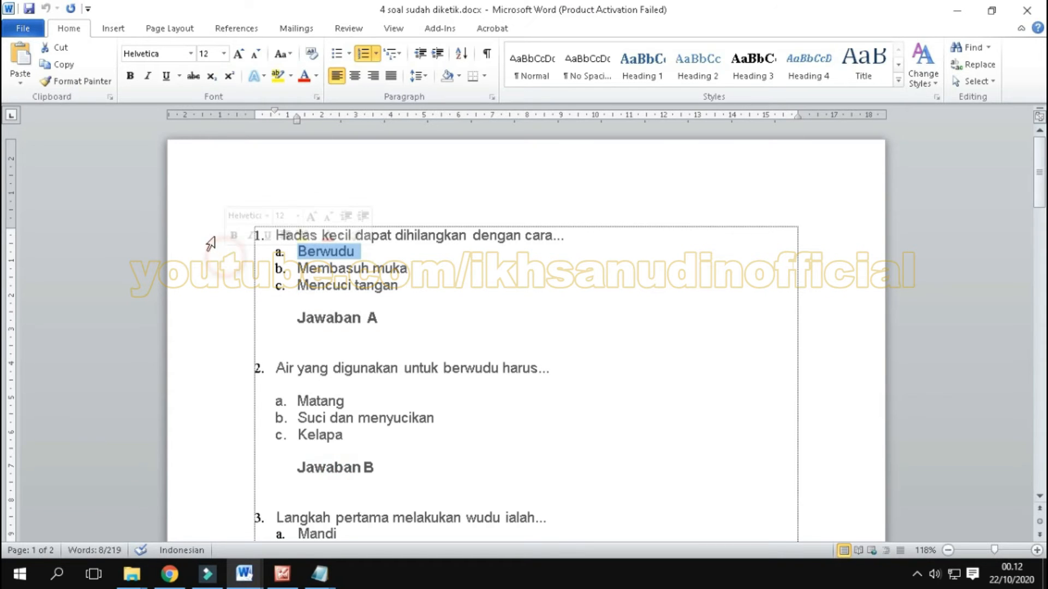
drag(207, 244, 469, 413)
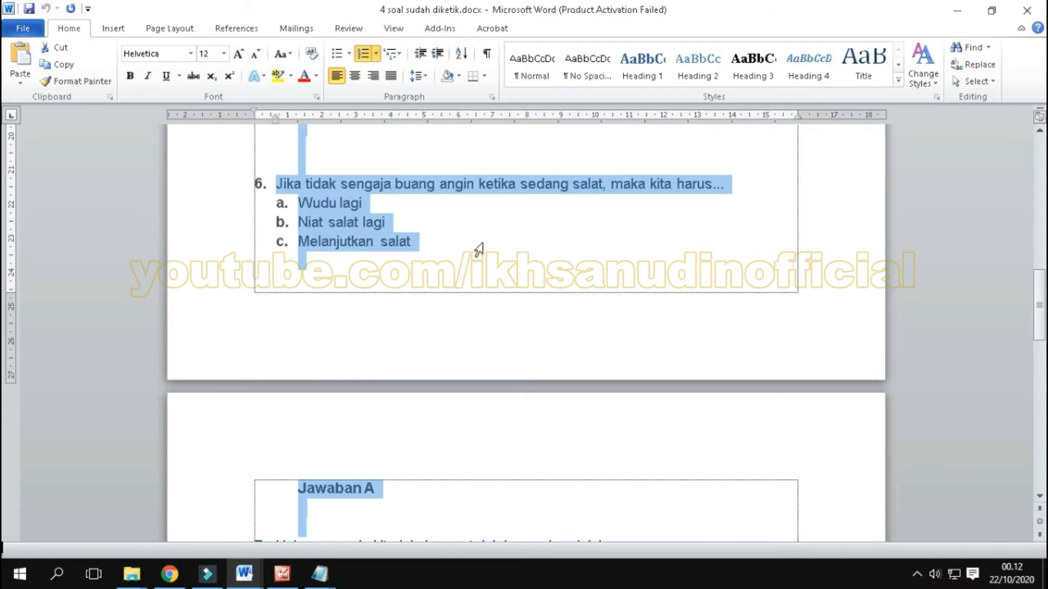
scroll(491, 242, down, 4)
scroll(513, 241, down, 6)
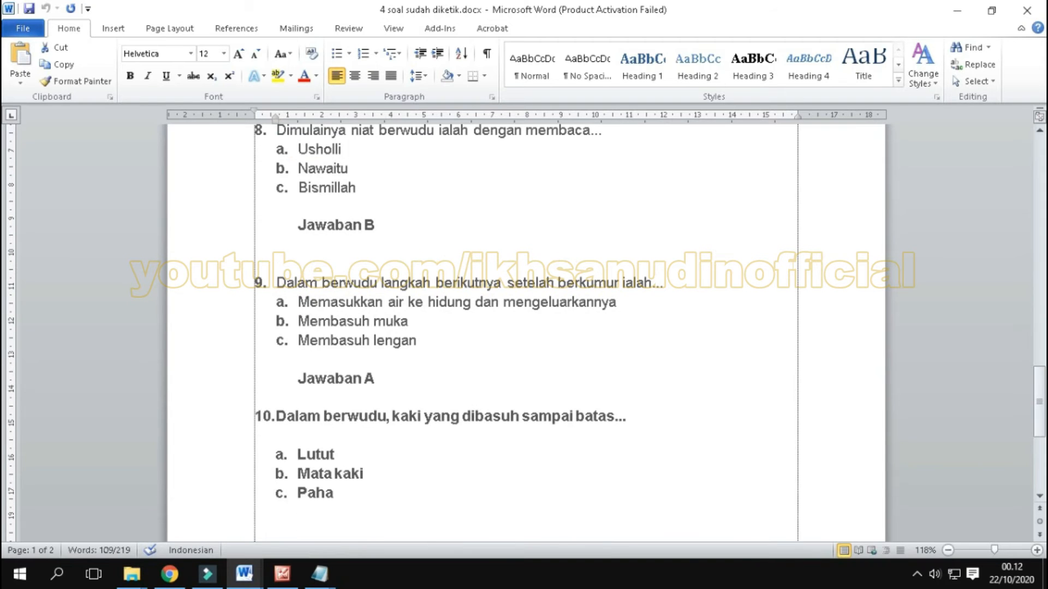
scroll(525, 327, down, 3)
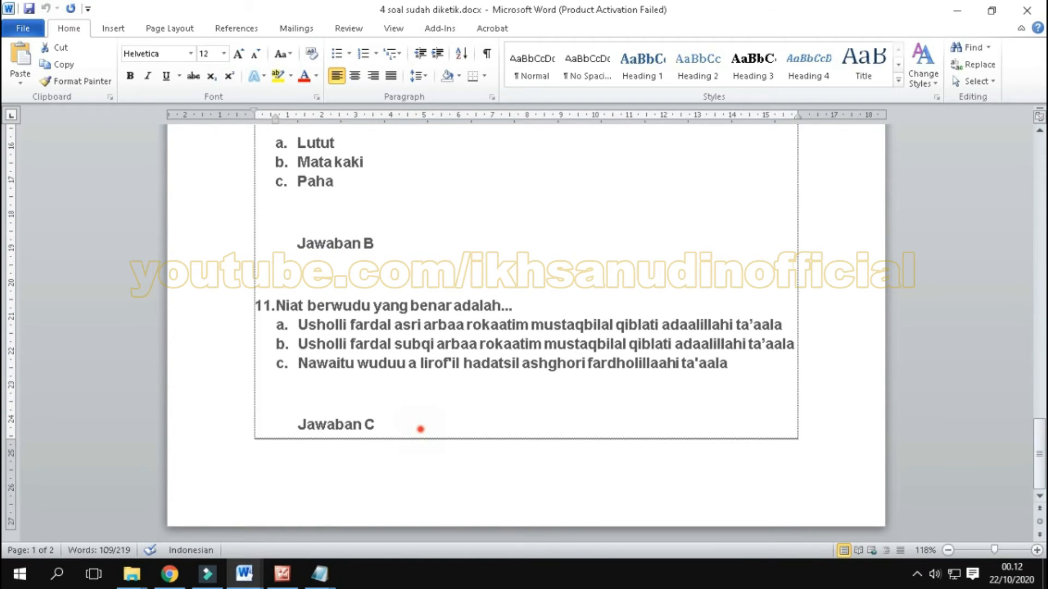
shift+click(419, 429)
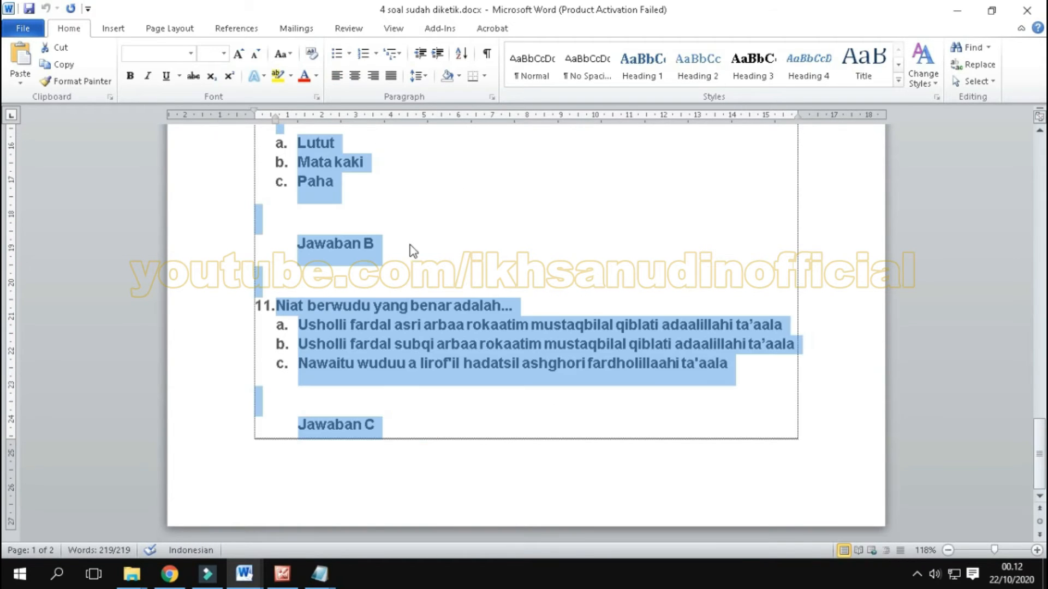
click(376, 53)
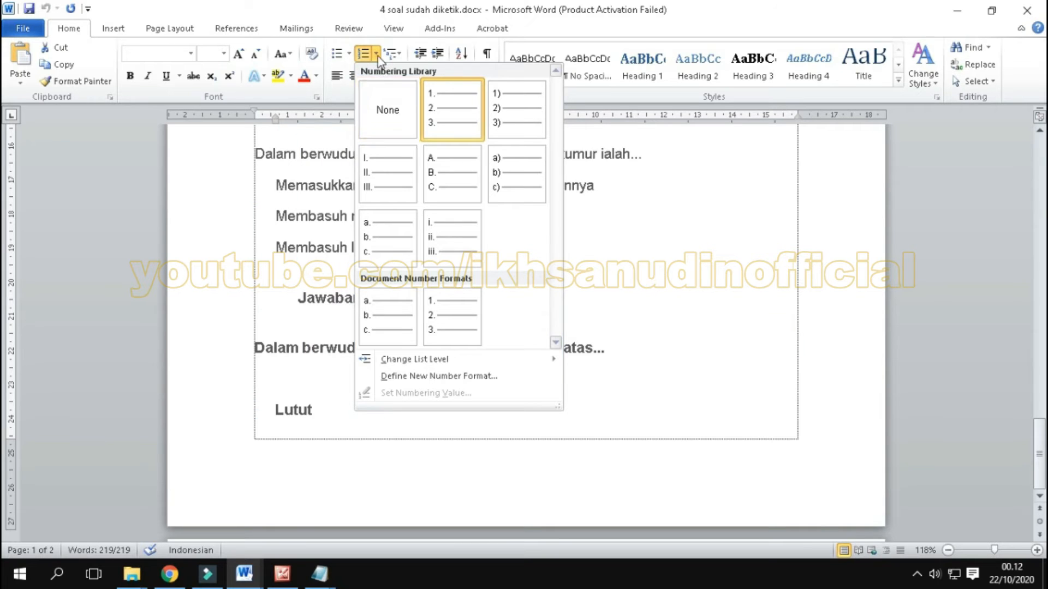
click(377, 56)
click(377, 54)
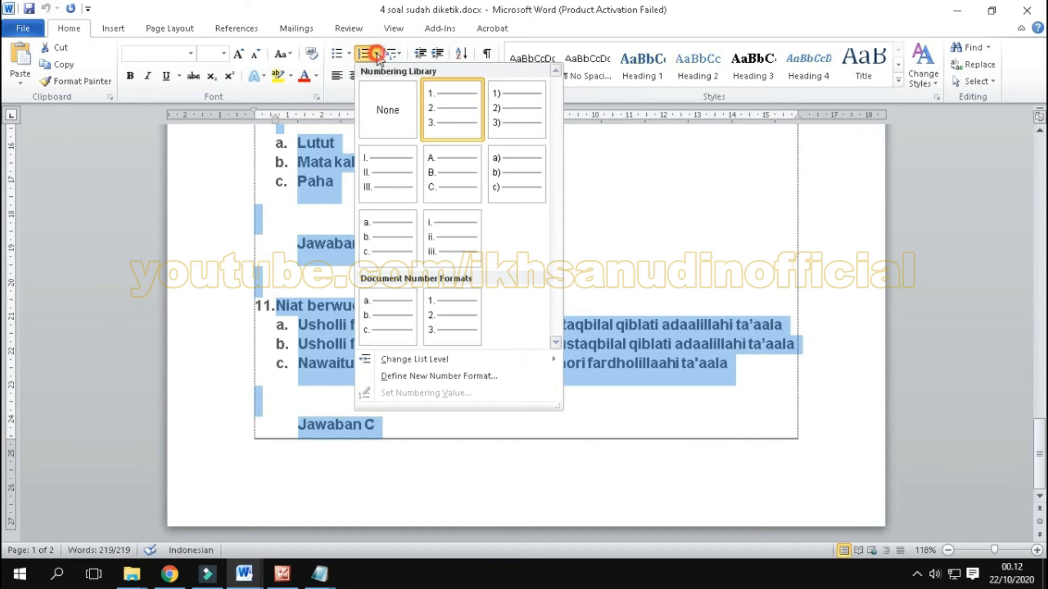
click(392, 106)
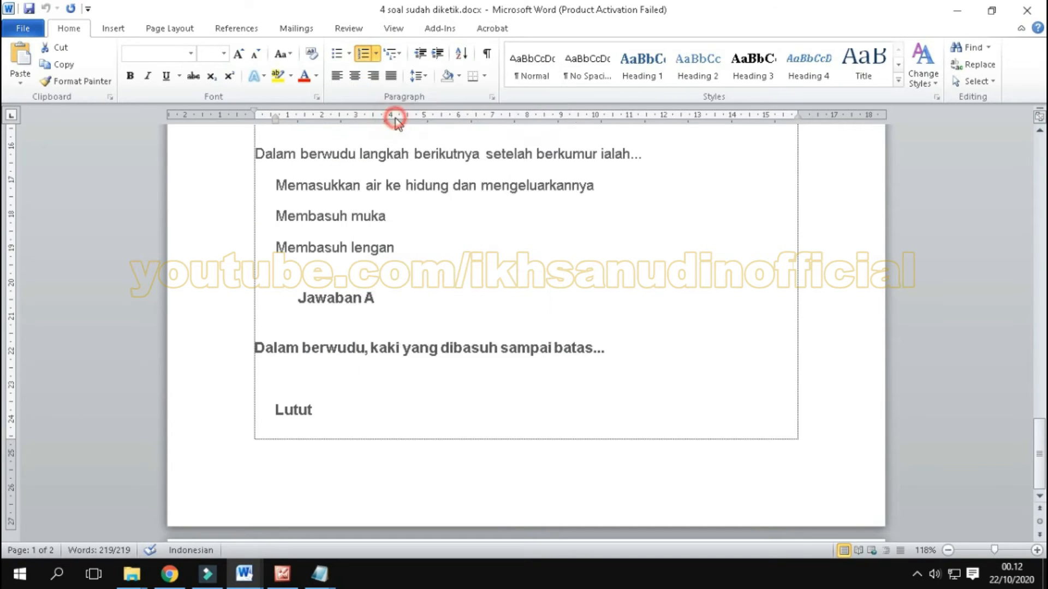
click(529, 277)
scroll(529, 277, up, 20)
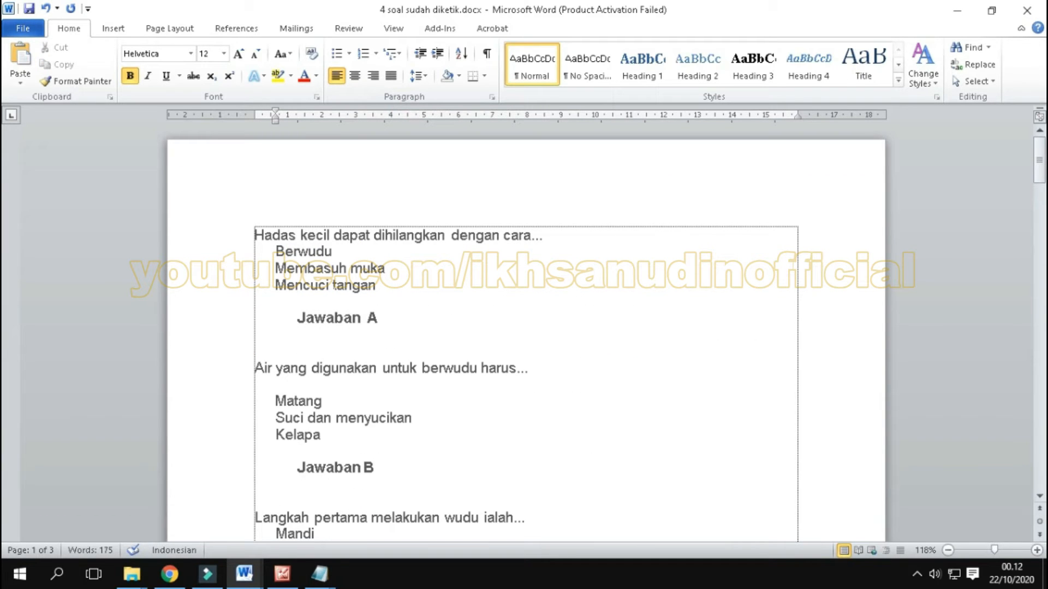
click(385, 268)
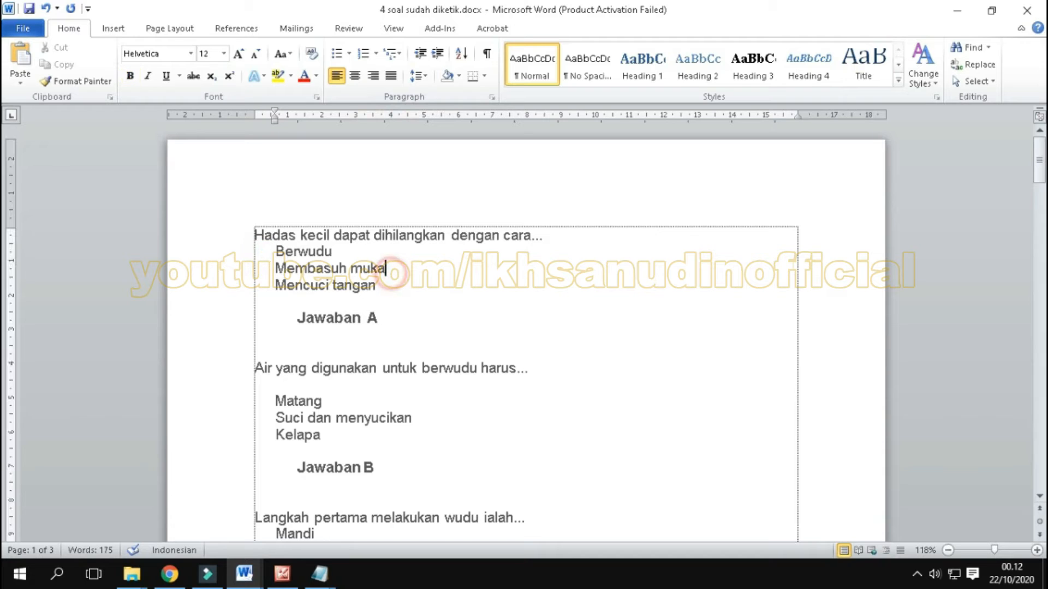
Step: Return to Google Forms, make the "Hadas kecil dapat dihilangkan dengan cara..." question required (Wajib diisi), and open its answer key
mouse_move(176, 579)
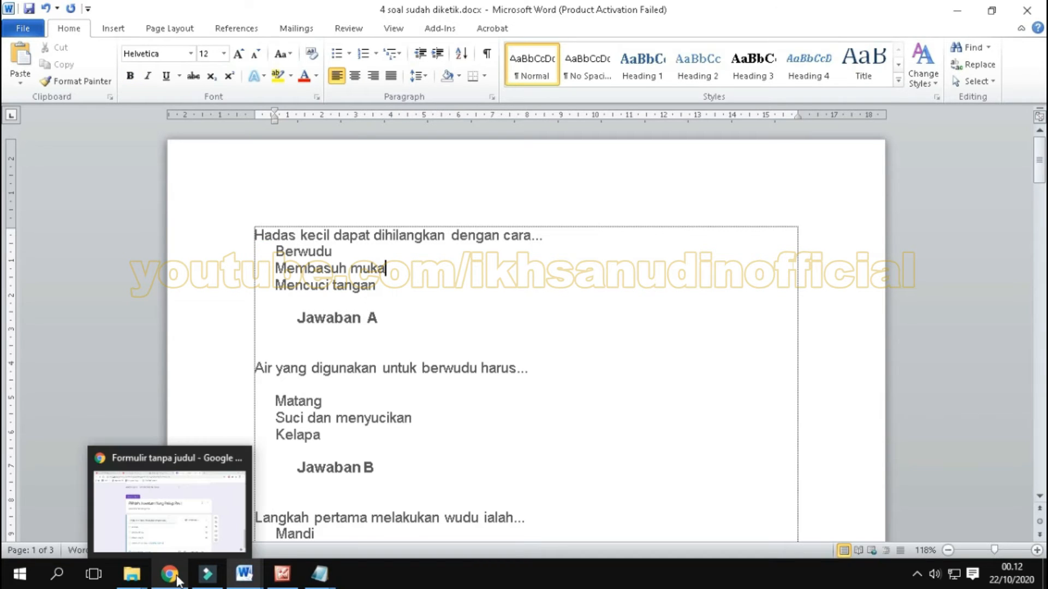
click(186, 460)
scroll(502, 386, down, 2)
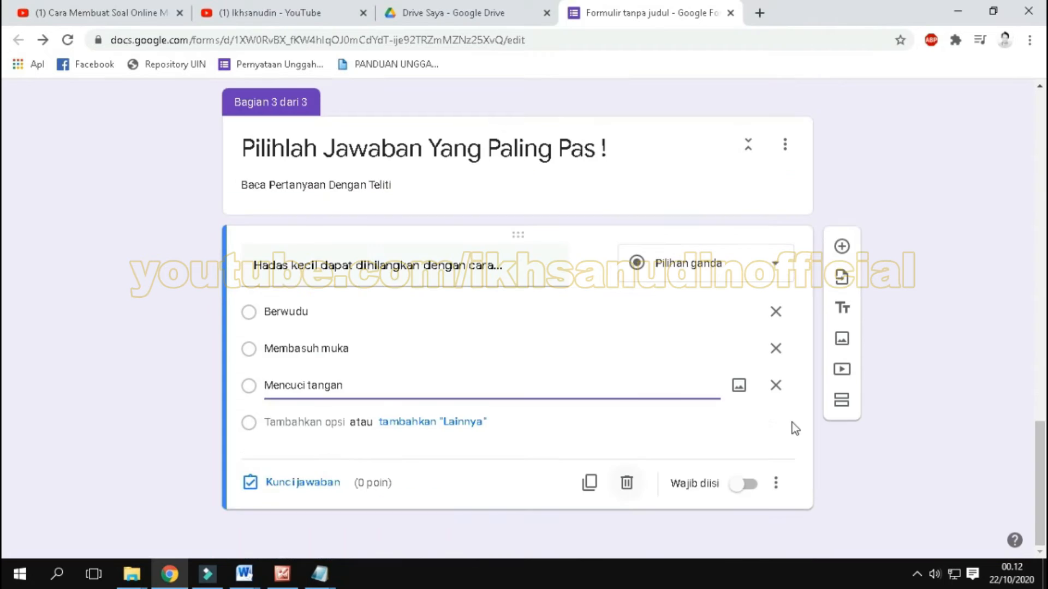
click(754, 486)
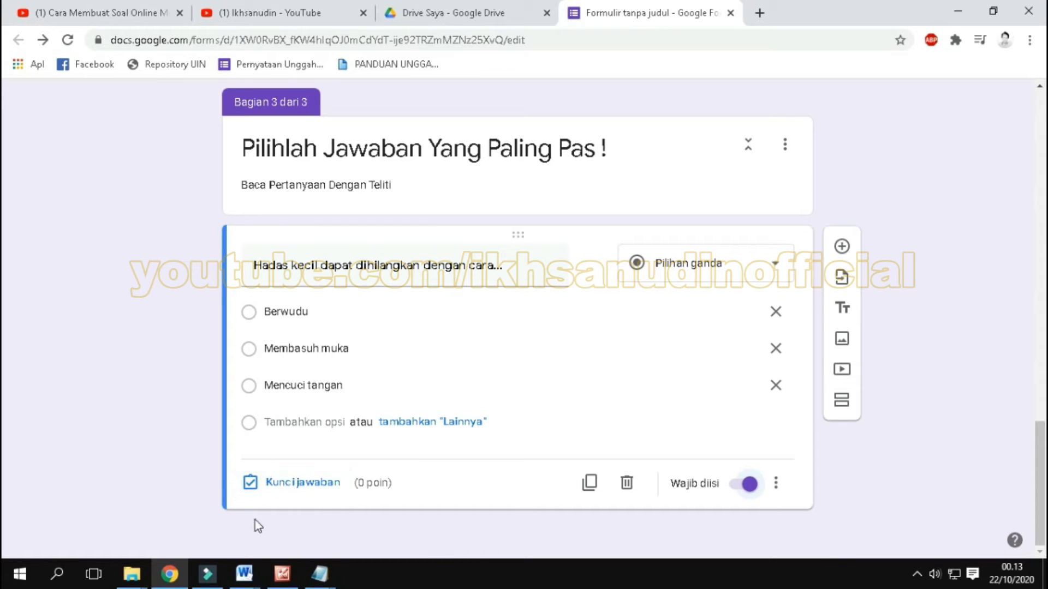
click(312, 487)
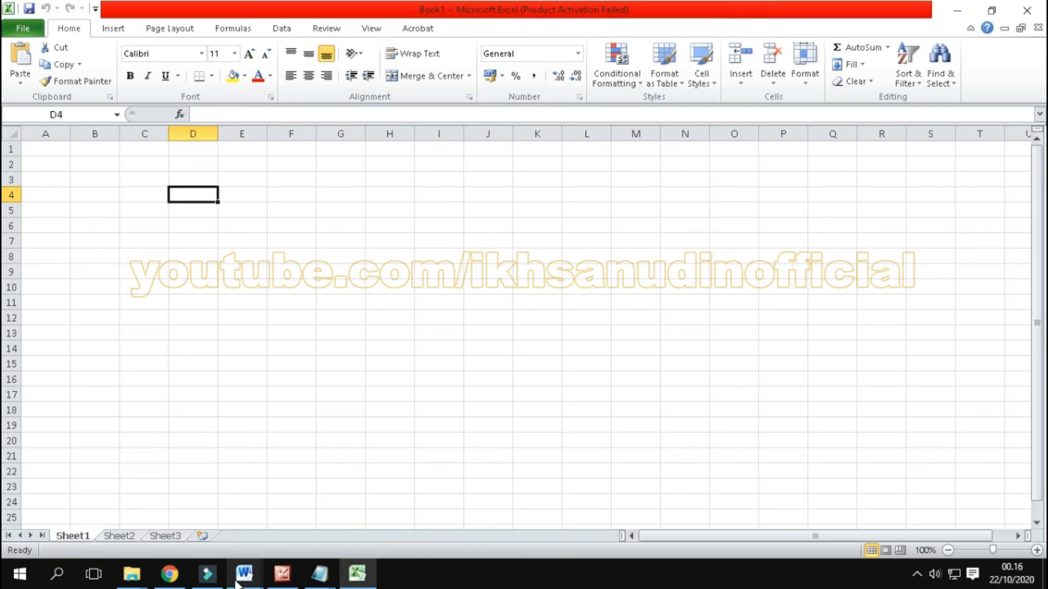
Step: Review the questions in "4 soal sudah diketik.docx" in Word to see how many there are
mouse_move(244, 573)
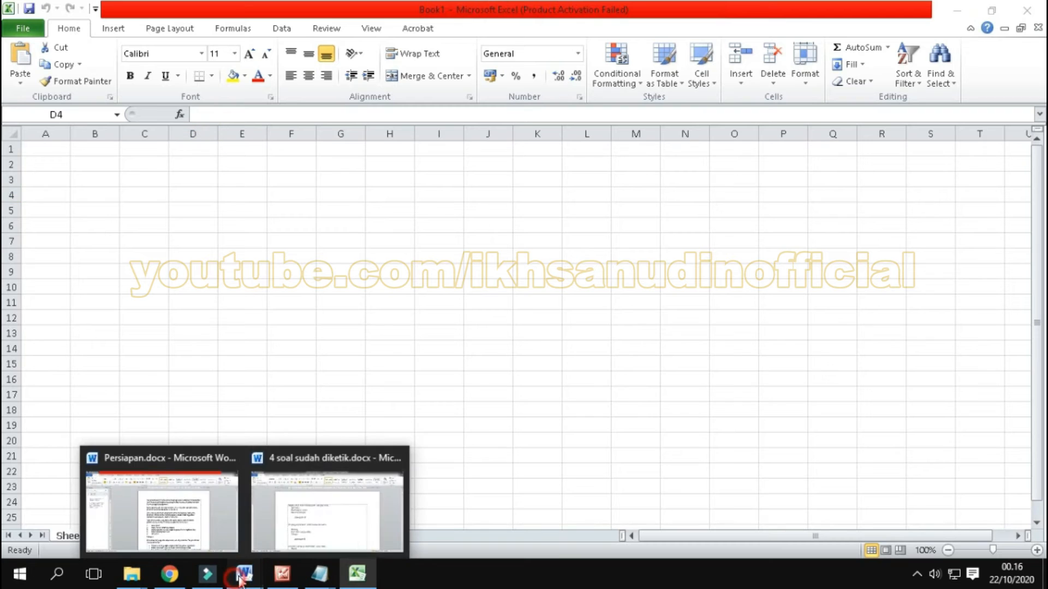
click(314, 457)
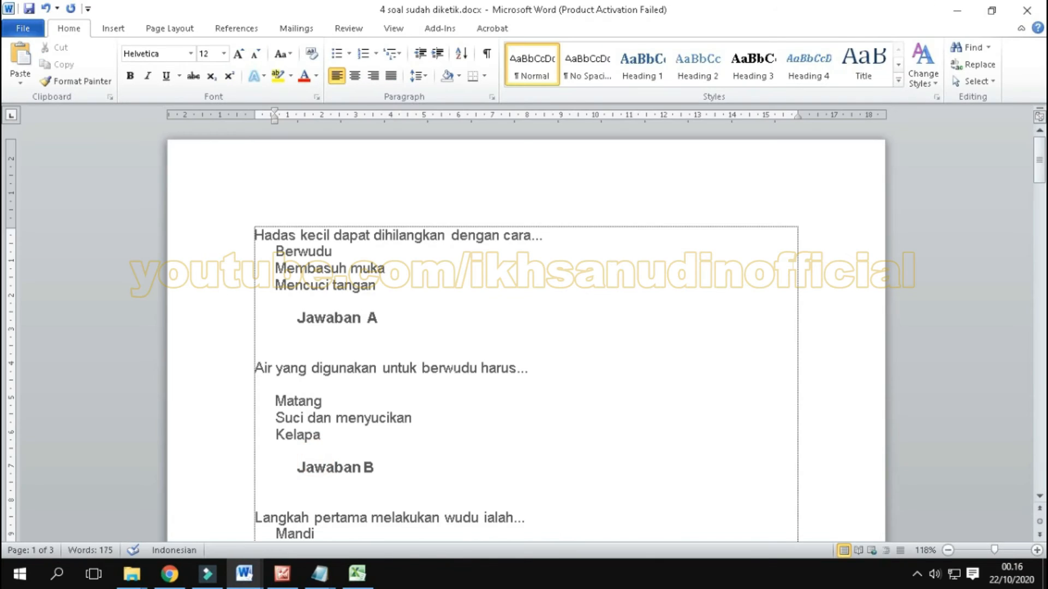
ctrl+scroll(523, 338, down, 4)
scroll(524, 338, down, 3)
scroll(523, 338, up, 3)
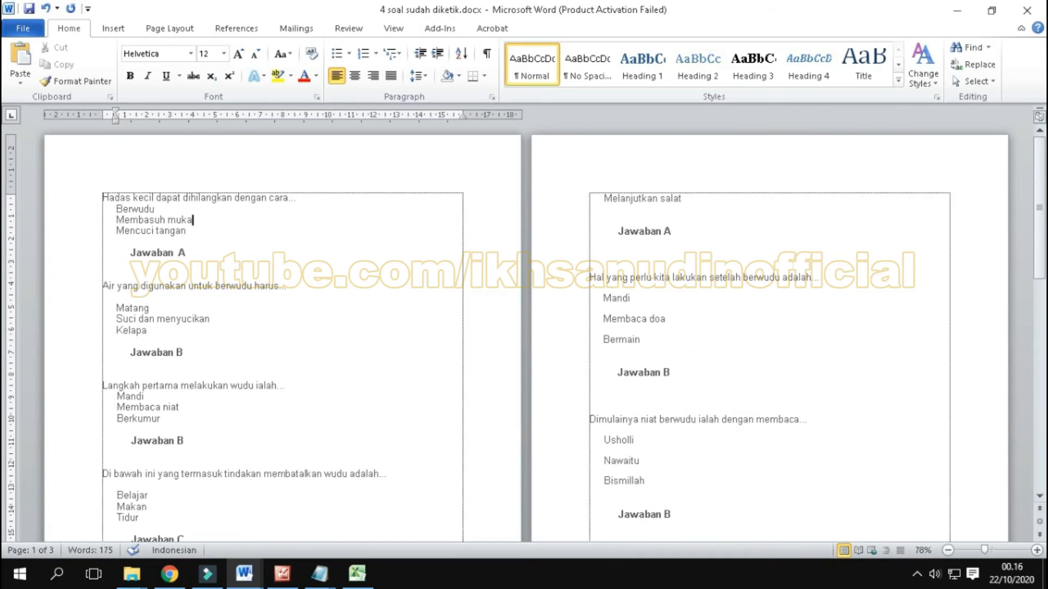
scroll(524, 338, down, 5)
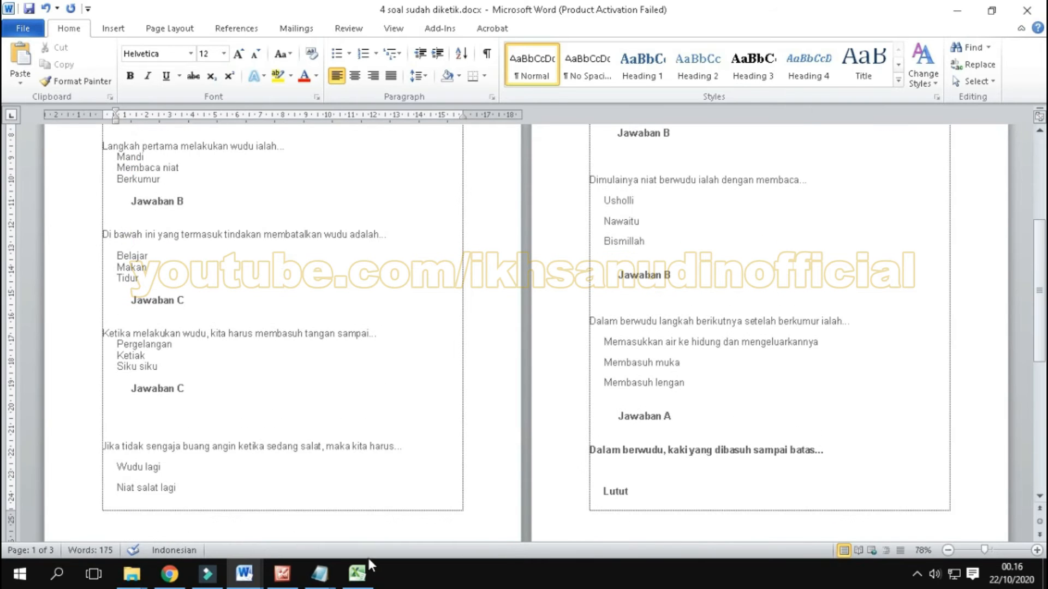
Step: Switch to the blank Excel workbook and calculate the points per question in cell A1 with the formula =100/10
click(373, 572)
text(1000)
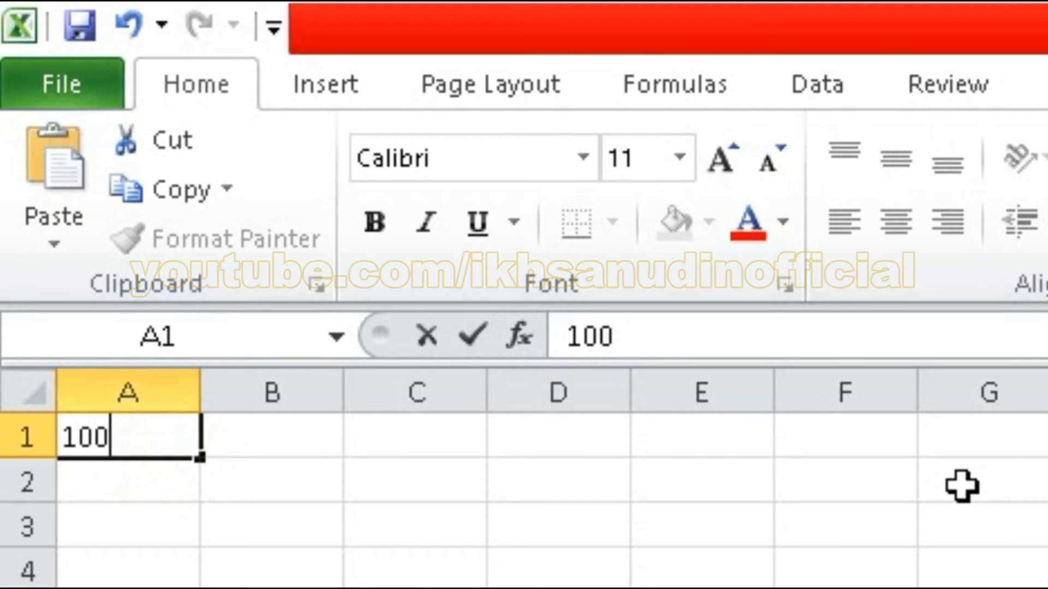
key(BackSpace)
key(ctrl+Return)
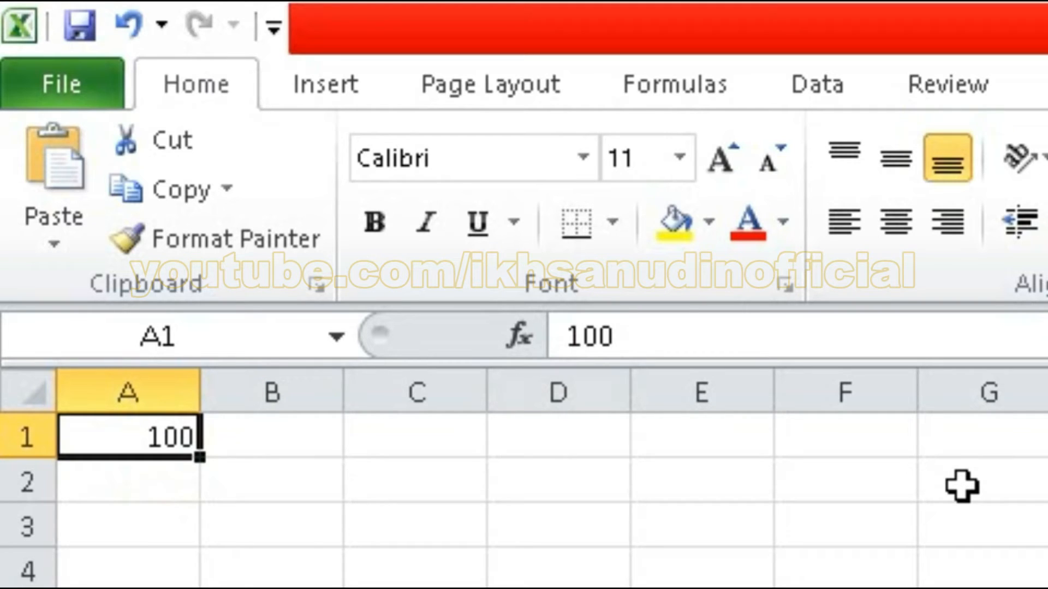
key(F2)
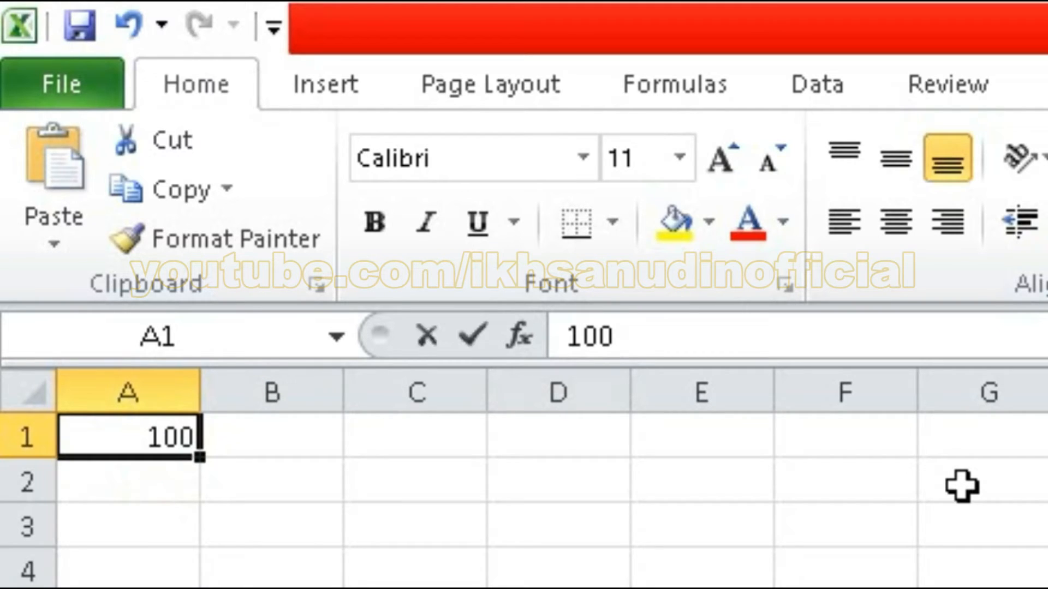
text(=100/1)
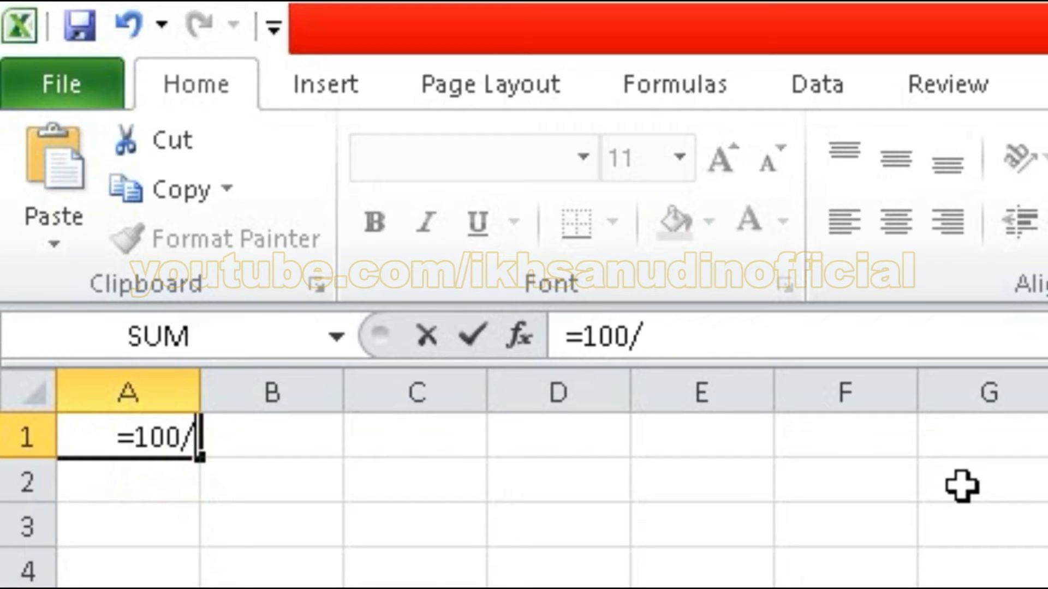
text(0)
key(Return)
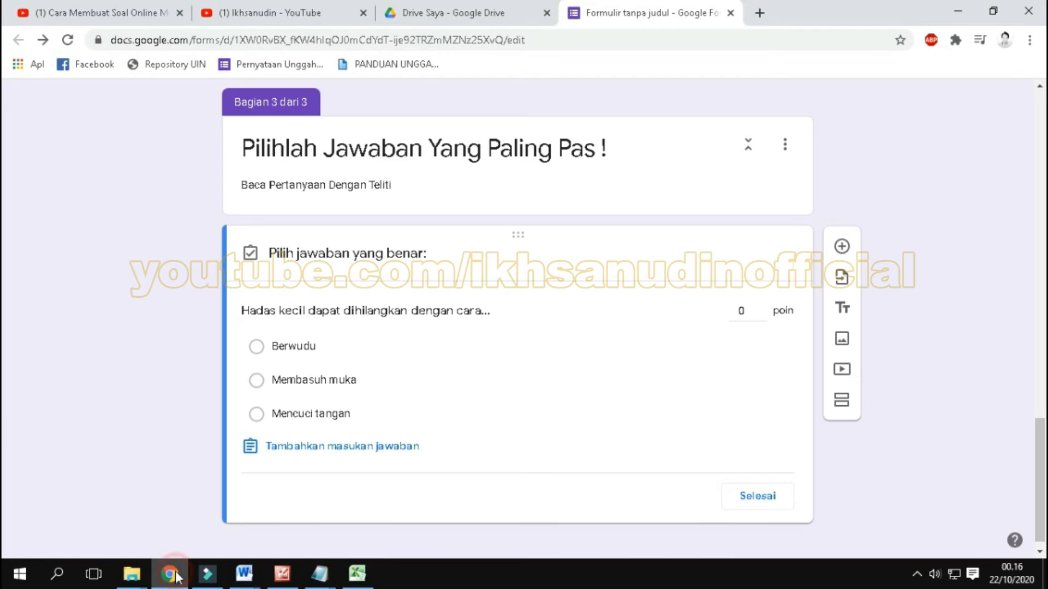
Step: Set the "Hadas kecil dapat dihilangkan dengan cara..." question to 10 points in its answer key
click(740, 311)
text(10)
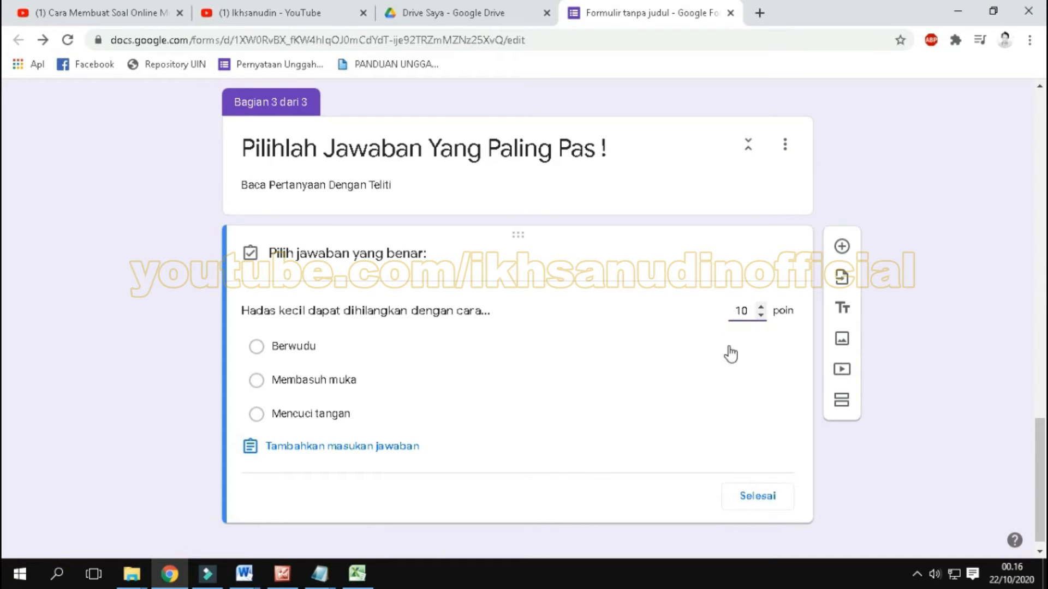
click(923, 331)
Step: Switch to the Excel workbook and calculate the points per question for 20 questions in cell D1 with the formula =100/20
click(357, 573)
click(195, 152)
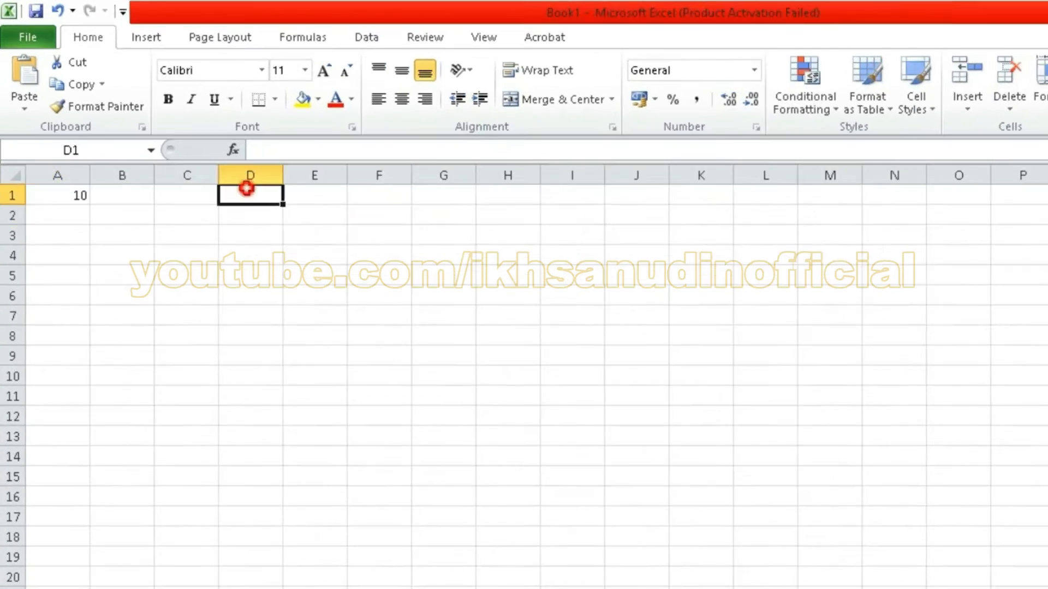
text(=)
text(100/20)
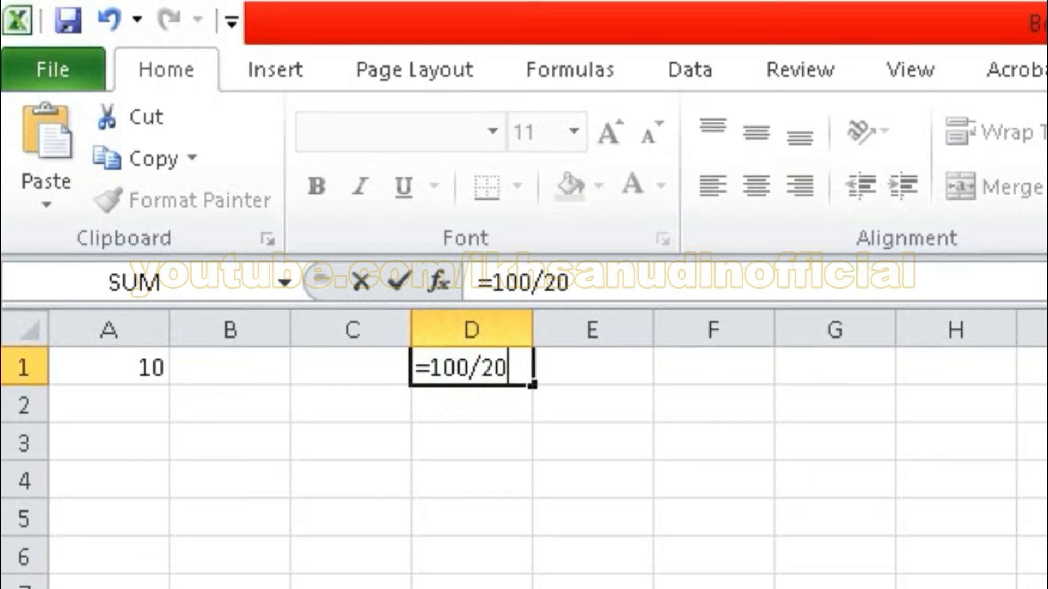
key(Return)
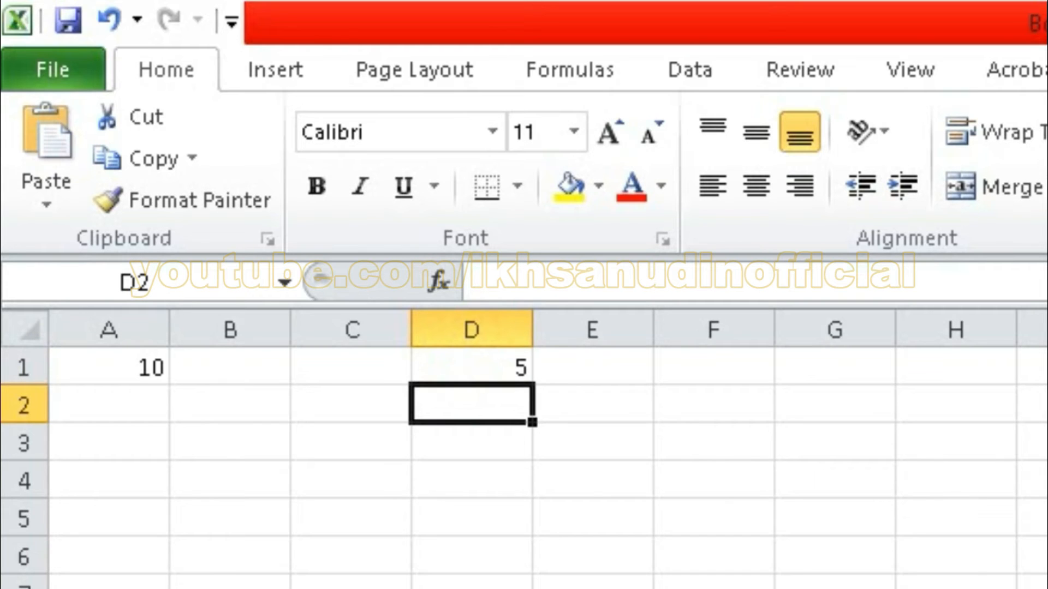
click(477, 362)
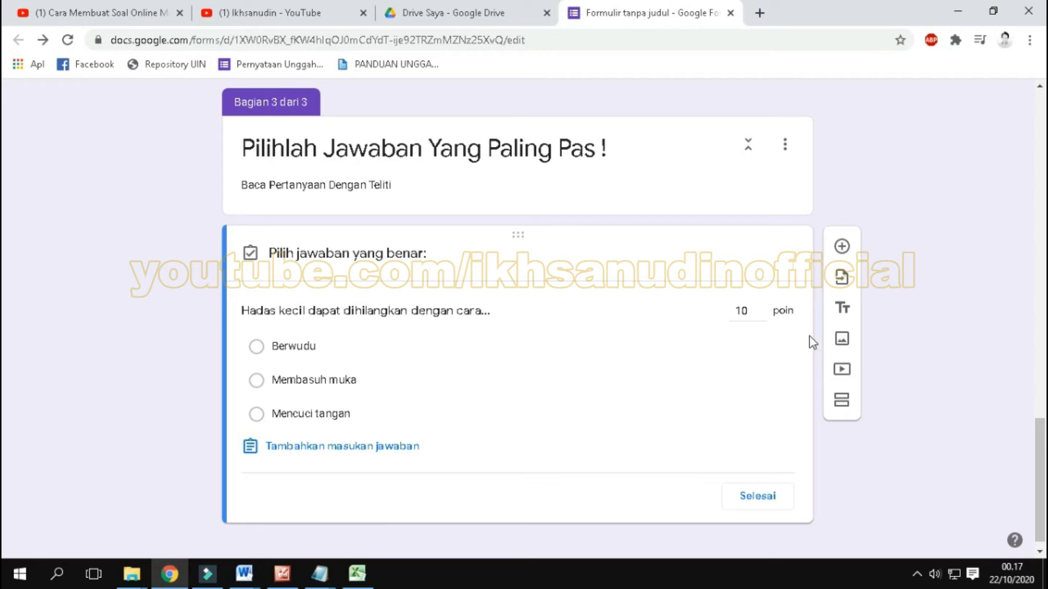
Step: Return to Google Forms, mark "Berwudu" as the correct answer of the "Hadas kecil..." question, and finish its answer key
click(741, 310)
click(744, 311)
click(327, 452)
click(732, 354)
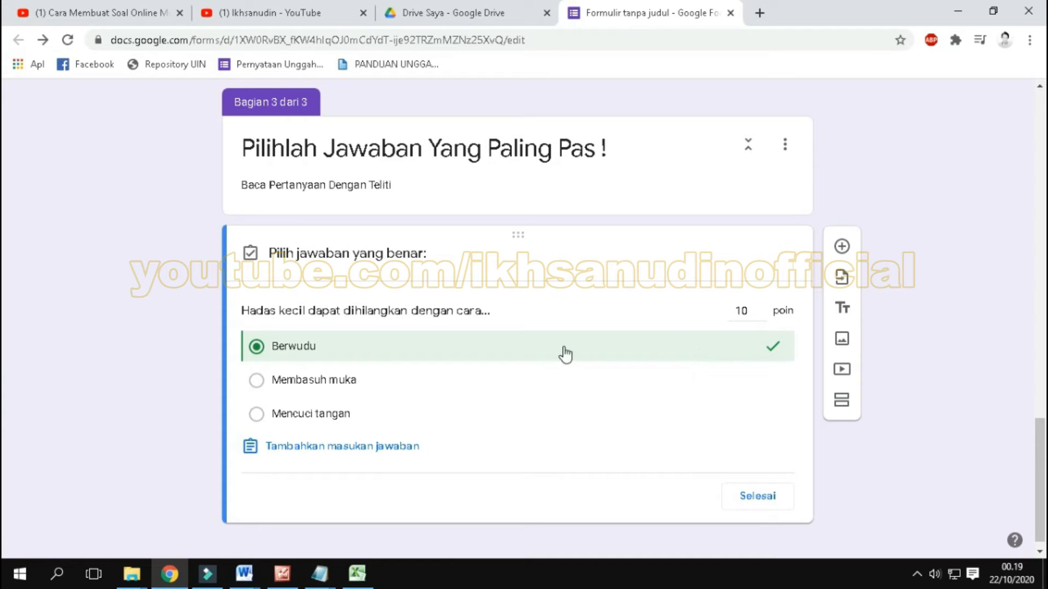
click(746, 351)
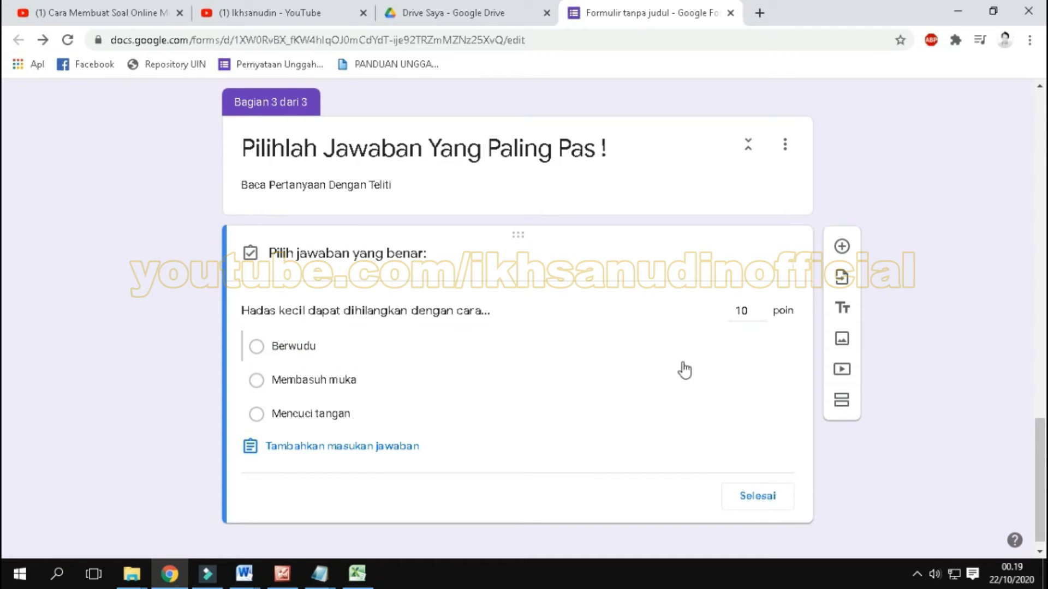
click(717, 354)
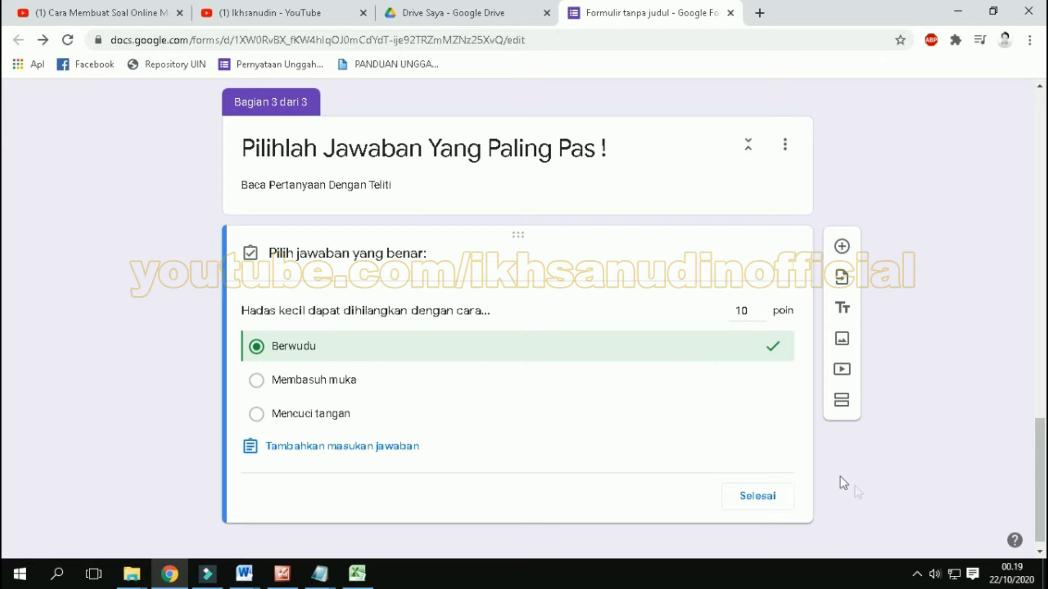
click(757, 496)
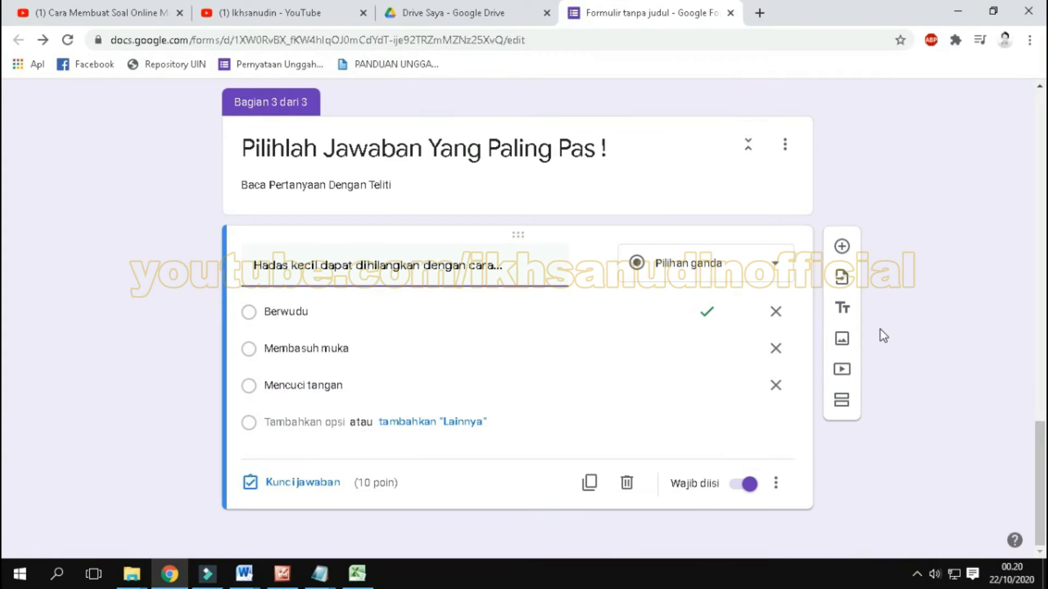
Step: Add a new question below the "Hadas kecil..." question and paste "Air yang digunakan untuk berwudu harus..." from the Word document as its text
click(841, 248)
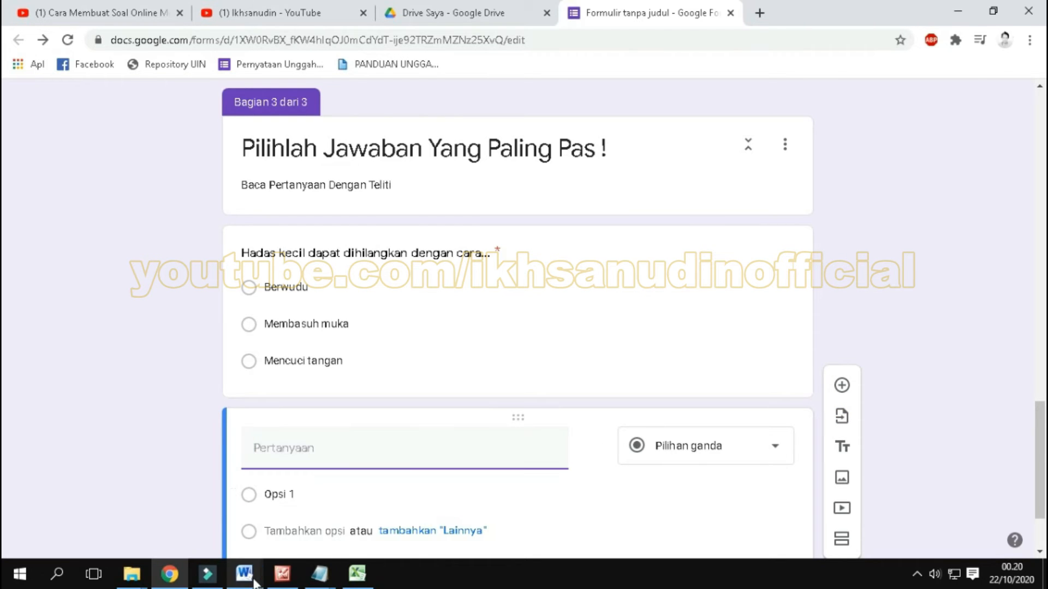
mouse_move(244, 572)
click(323, 464)
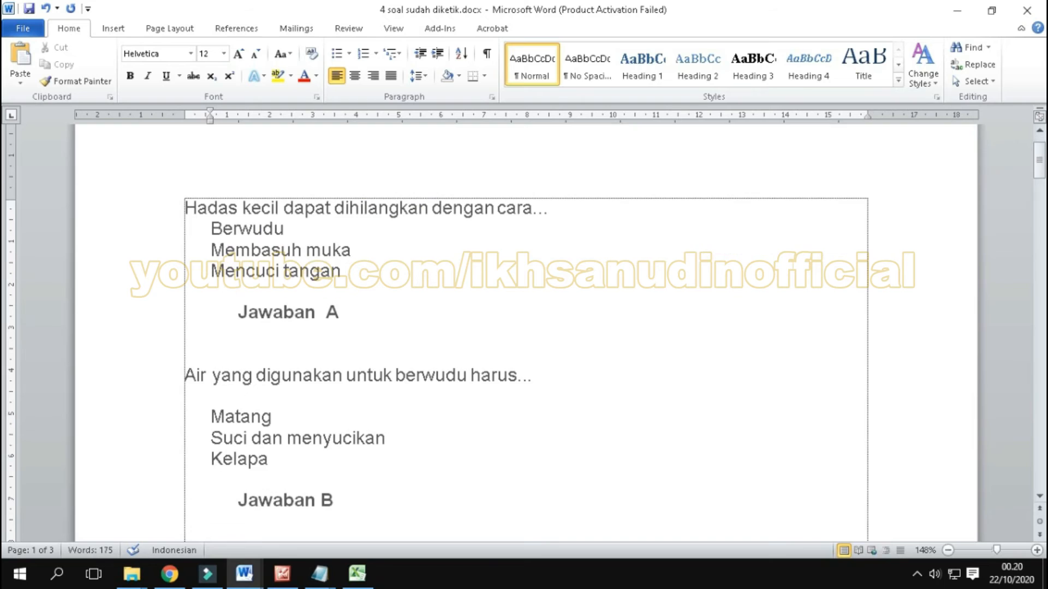
drag(550, 374, 184, 375)
key(ctrl+c)
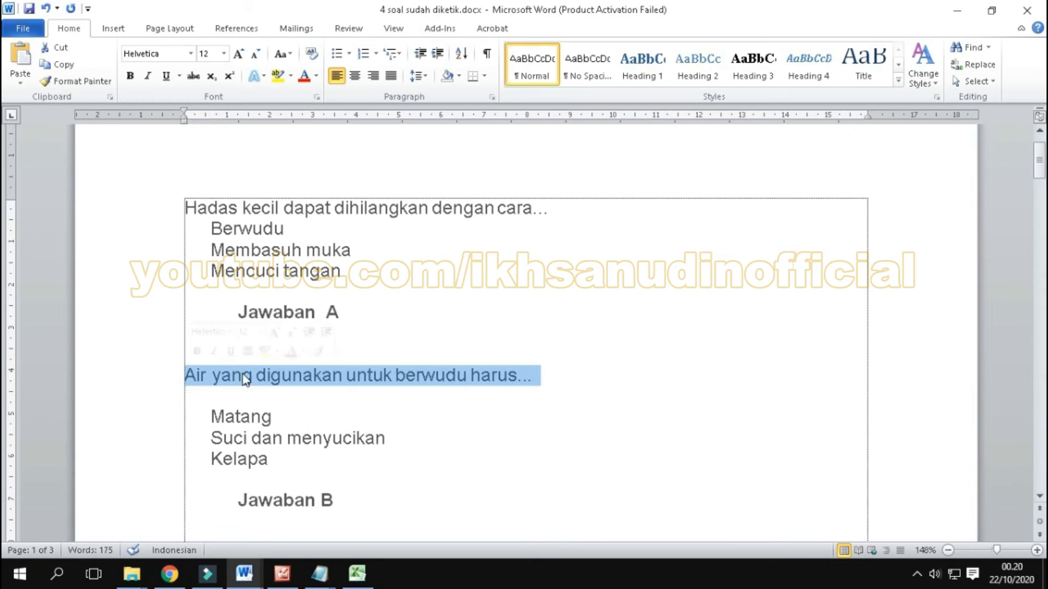
right_click(243, 376)
click(281, 146)
click(181, 574)
click(298, 457)
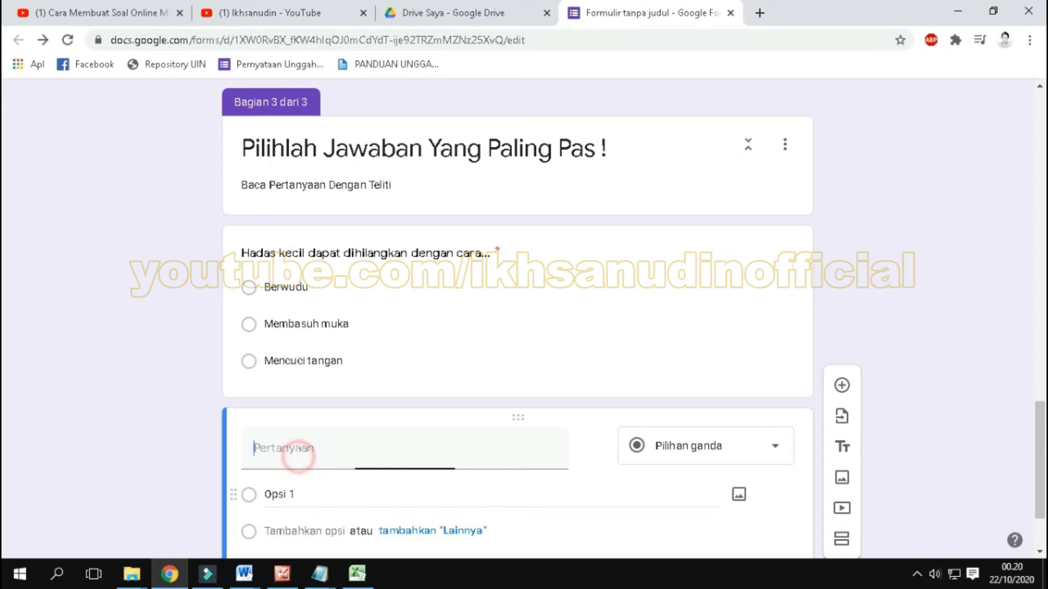
right_click(298, 457)
click(374, 311)
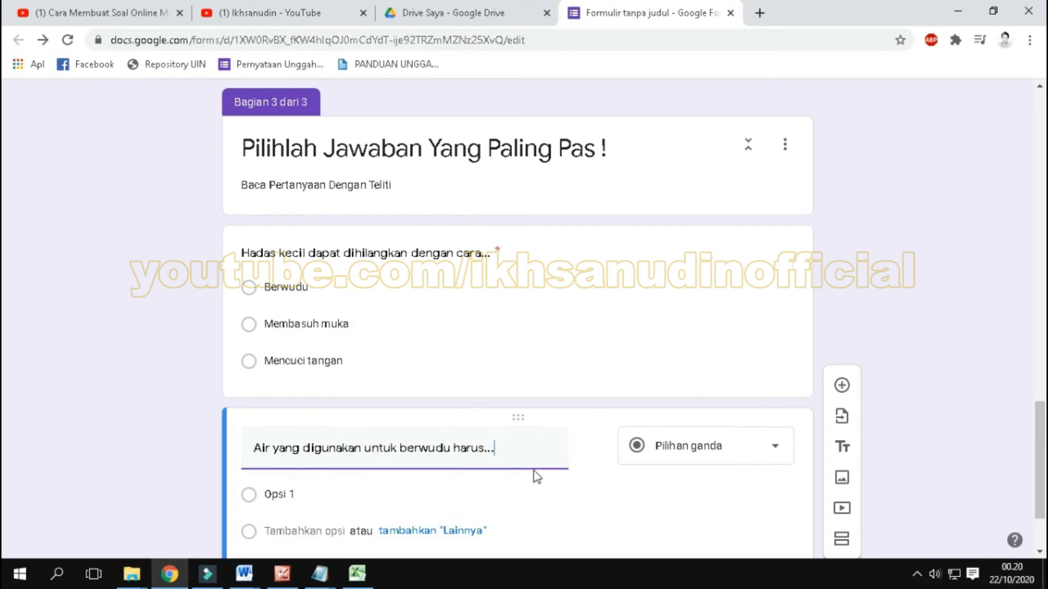
Step: Copy the choices Matang, Suci dan menyucikan and Kelapa from the Word document and paste them over Opsi 1 of the "Air yang digunakan..." question
scroll(916, 448, down, 2)
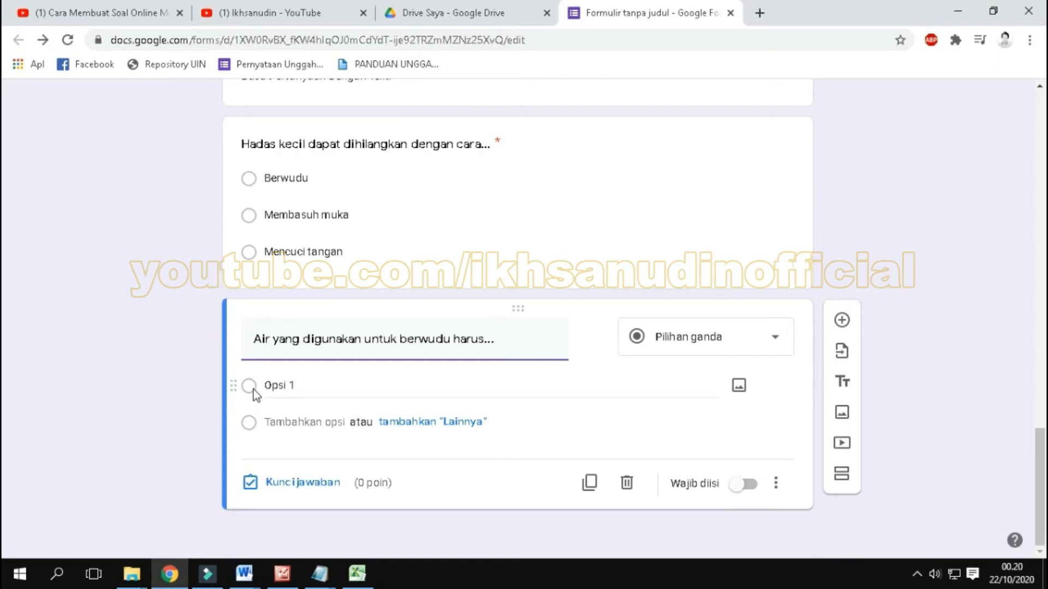
click(244, 573)
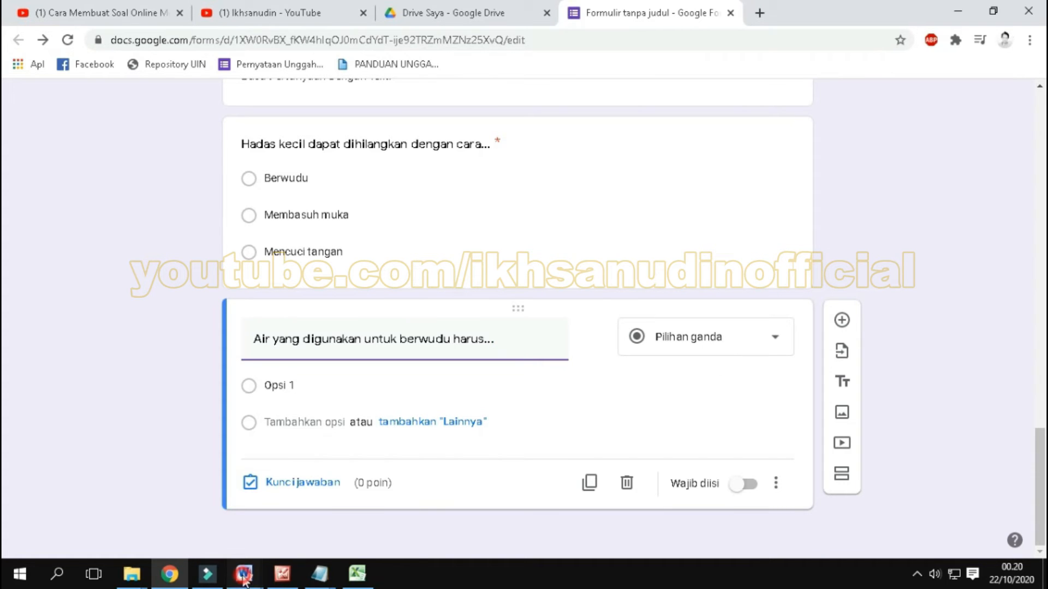
click(337, 512)
scroll(327, 463, down, 1)
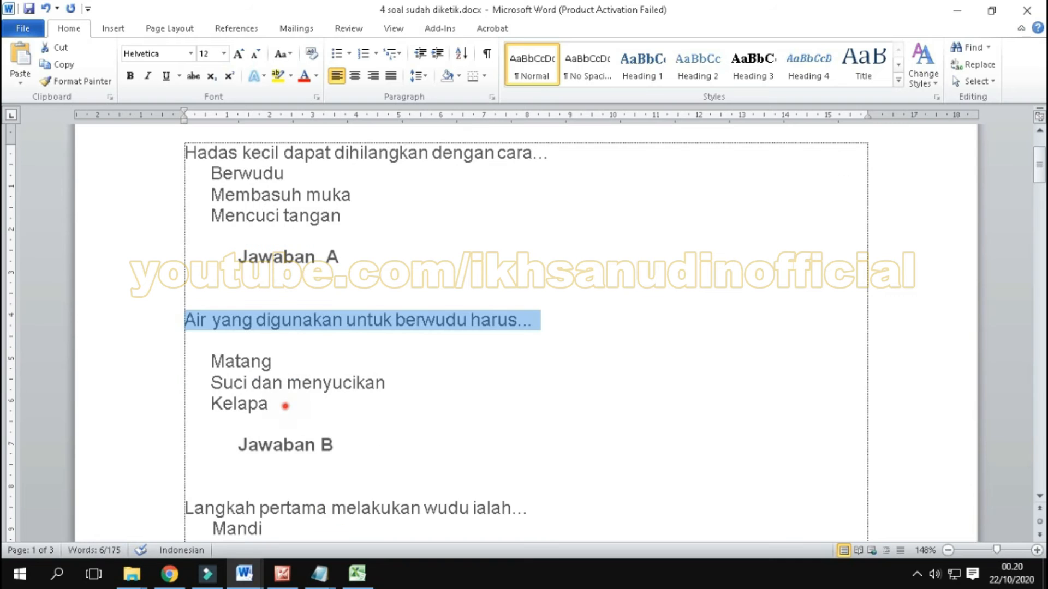
drag(212, 382, 212, 360)
right_click(212, 361)
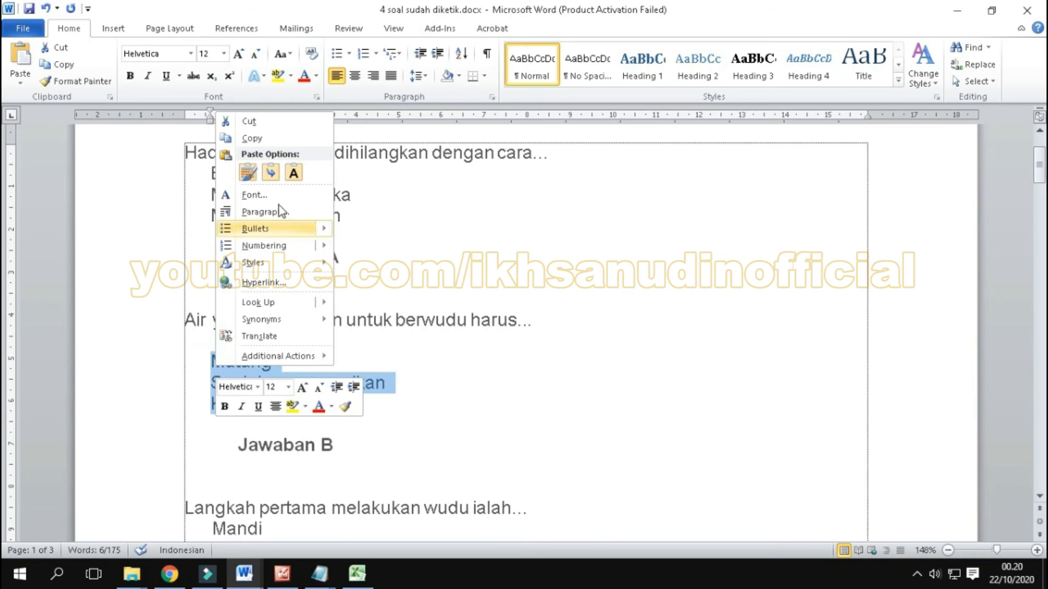
click(283, 140)
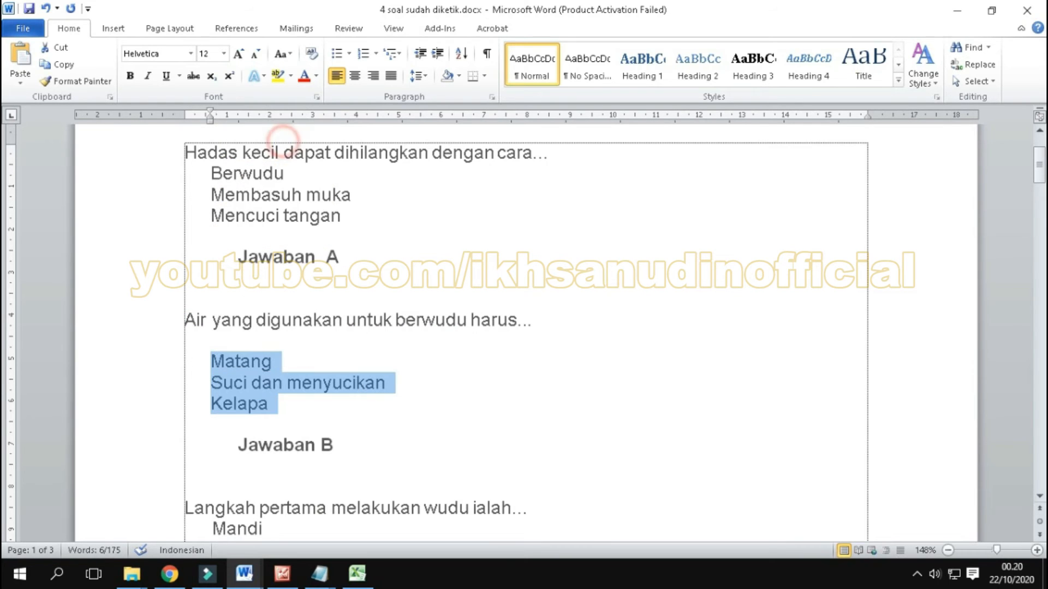
click(177, 574)
click(323, 383)
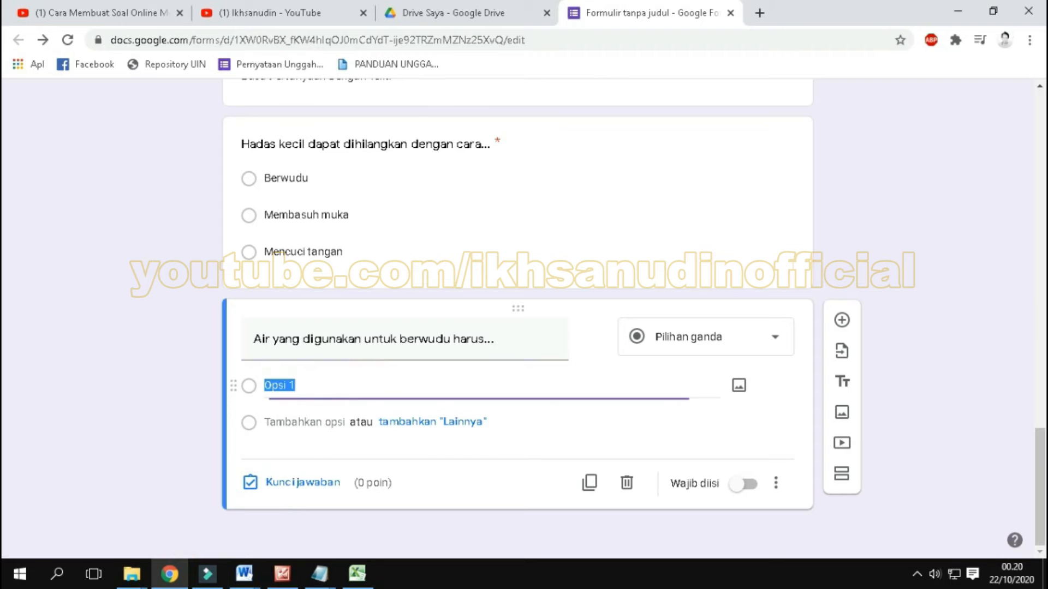
right_click(326, 386)
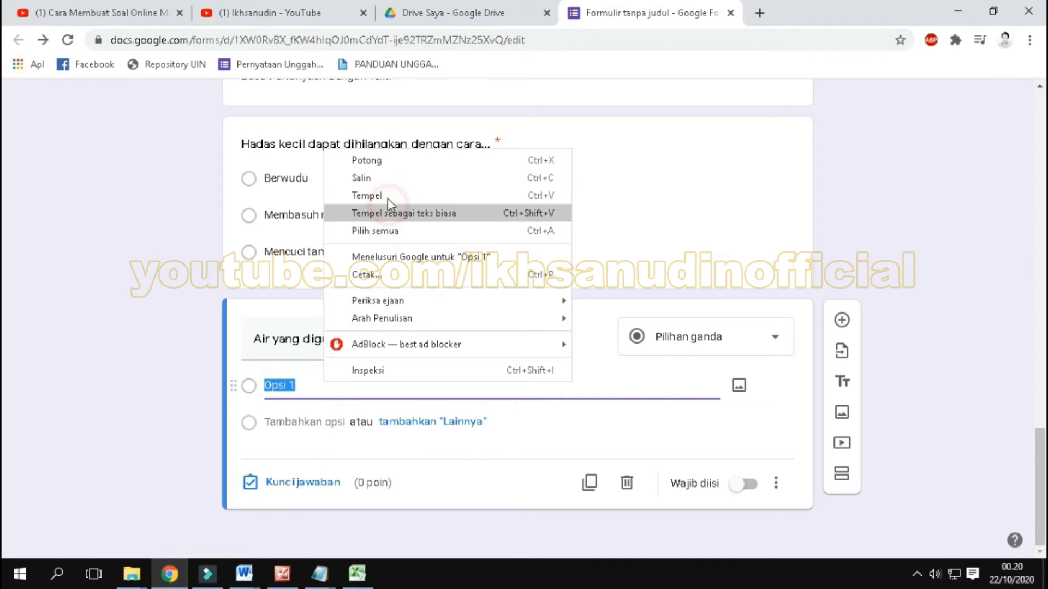
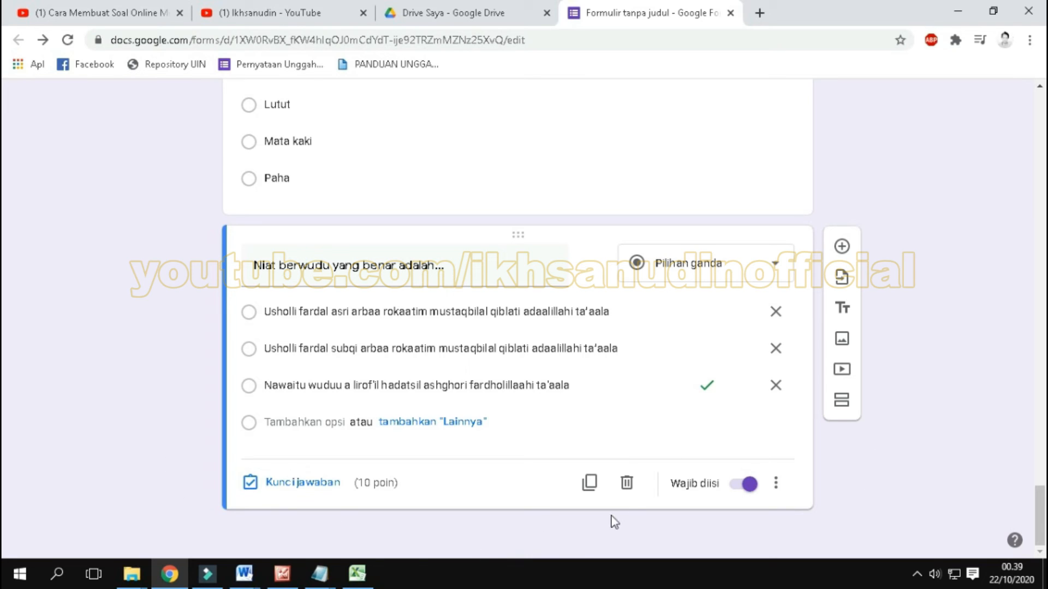
Step: Delete the "Niat berwudu yang benar adalah..." question from the form
click(627, 484)
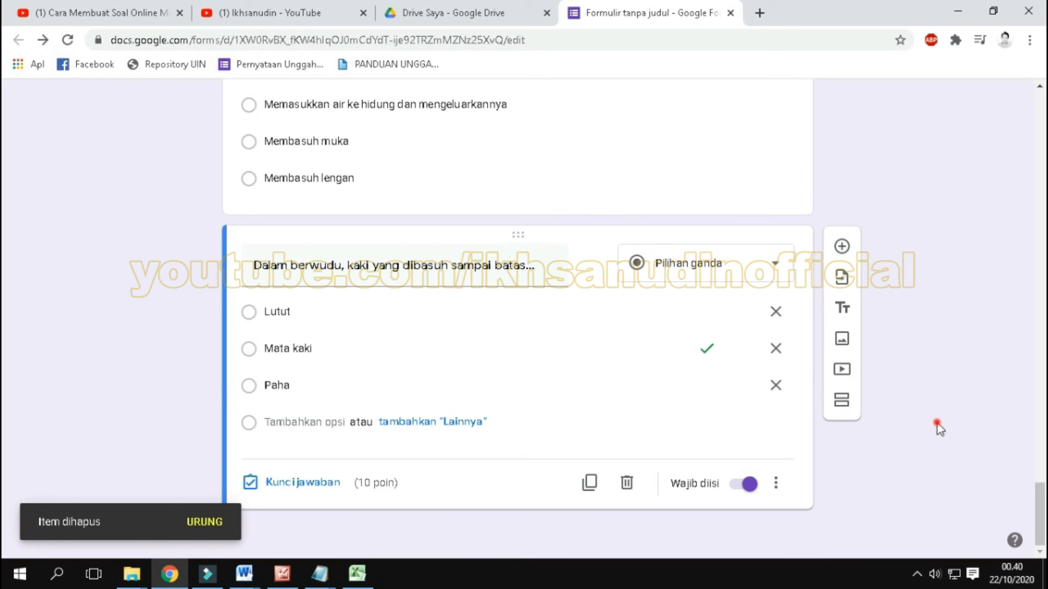
Step: Review the multiple-choice questions of section 3, from "Hadas kecil dapat dihilangkan..." through "Dalam berwudu, kaki yang dibasuh sampai batas..."
scroll(937, 423, up, 10)
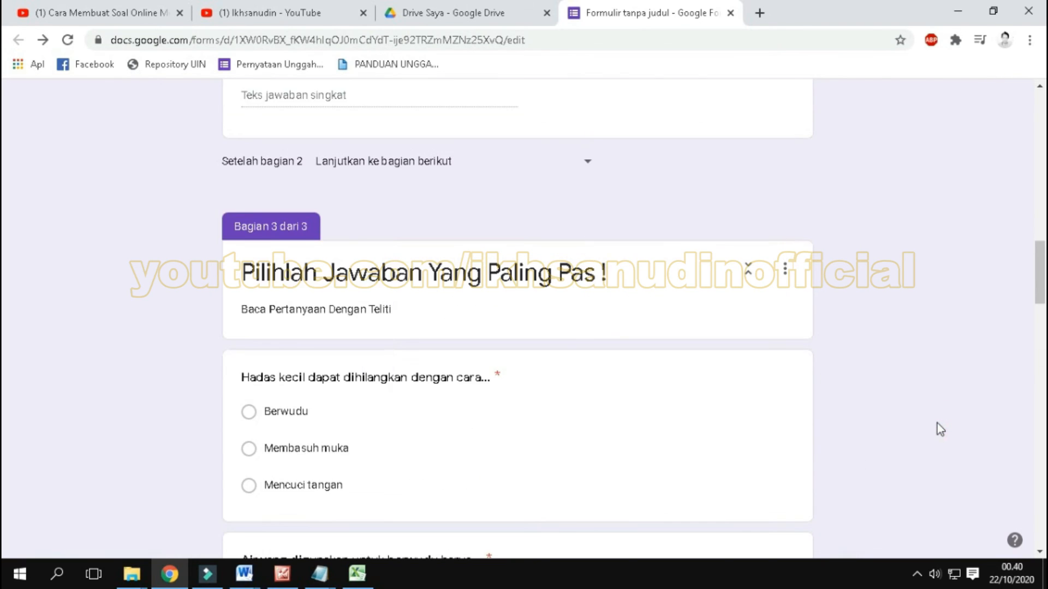
scroll(938, 423, down, 3)
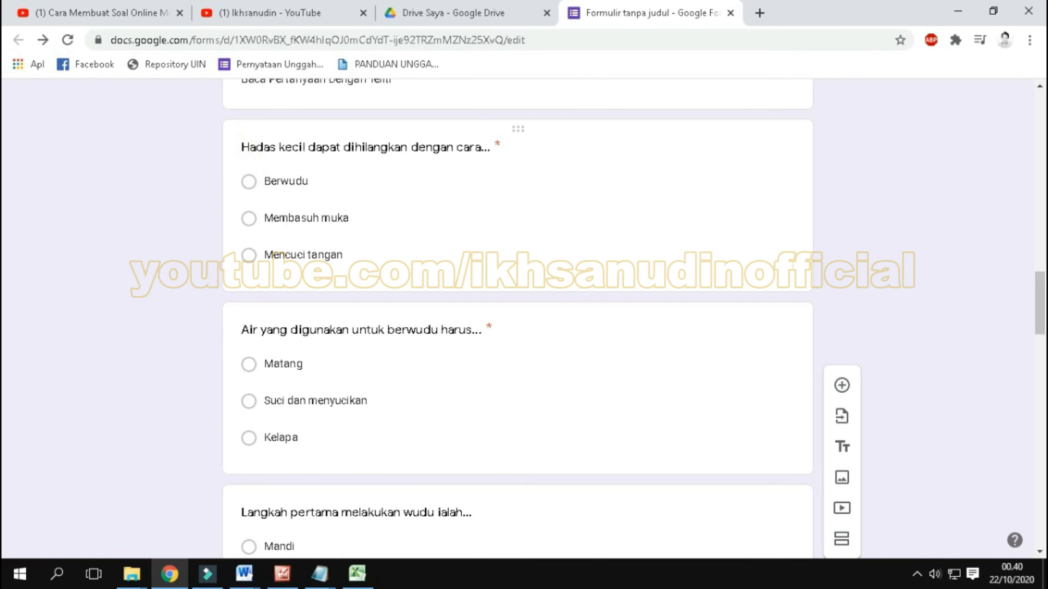
click(250, 148)
click(181, 359)
scroll(168, 400, down, 1)
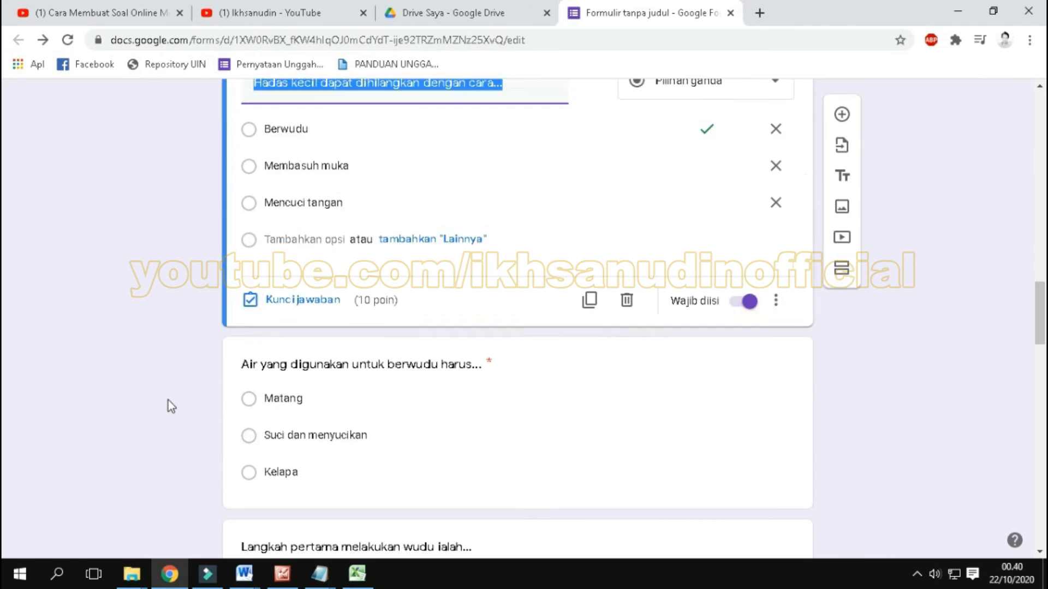
scroll(191, 377, down, 1)
scroll(218, 382, down, 1)
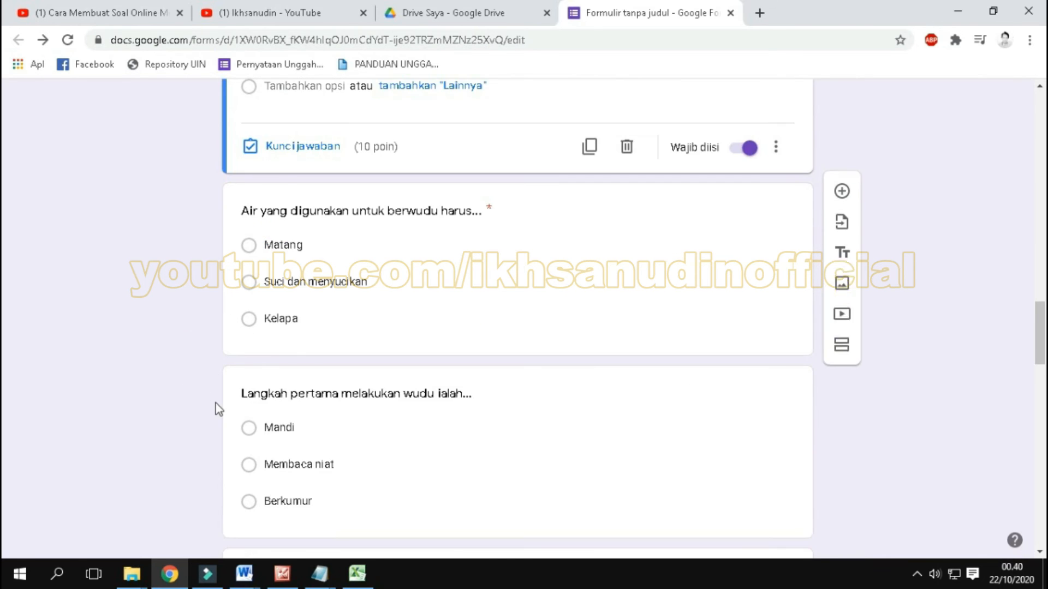
scroll(215, 404, down, 4)
scroll(204, 351, down, 1)
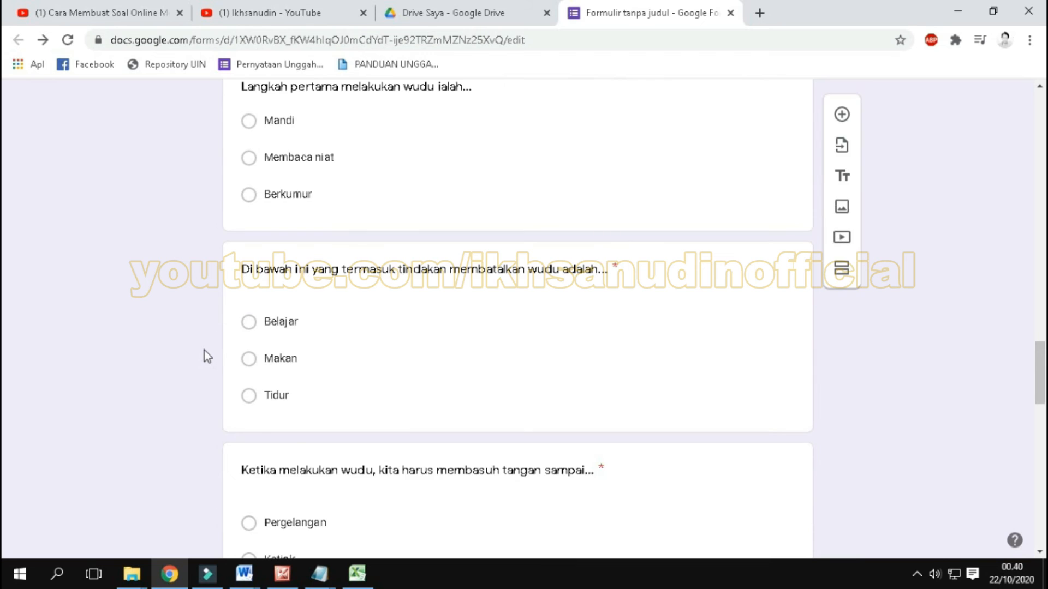
scroll(204, 350, down, 2)
scroll(220, 322, down, 1)
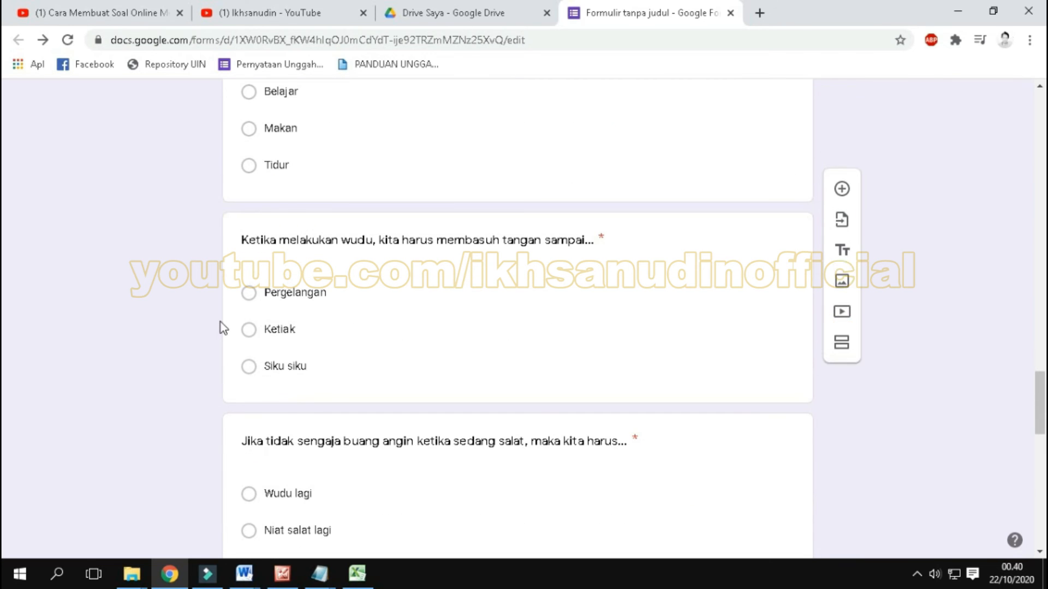
scroll(240, 366, down, 4)
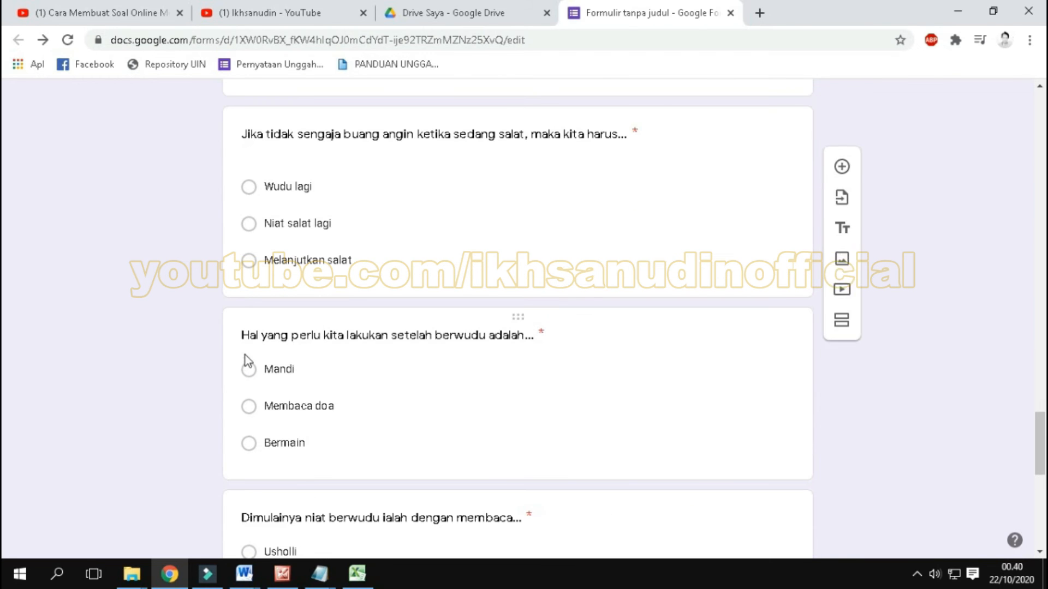
scroll(244, 360, down, 3)
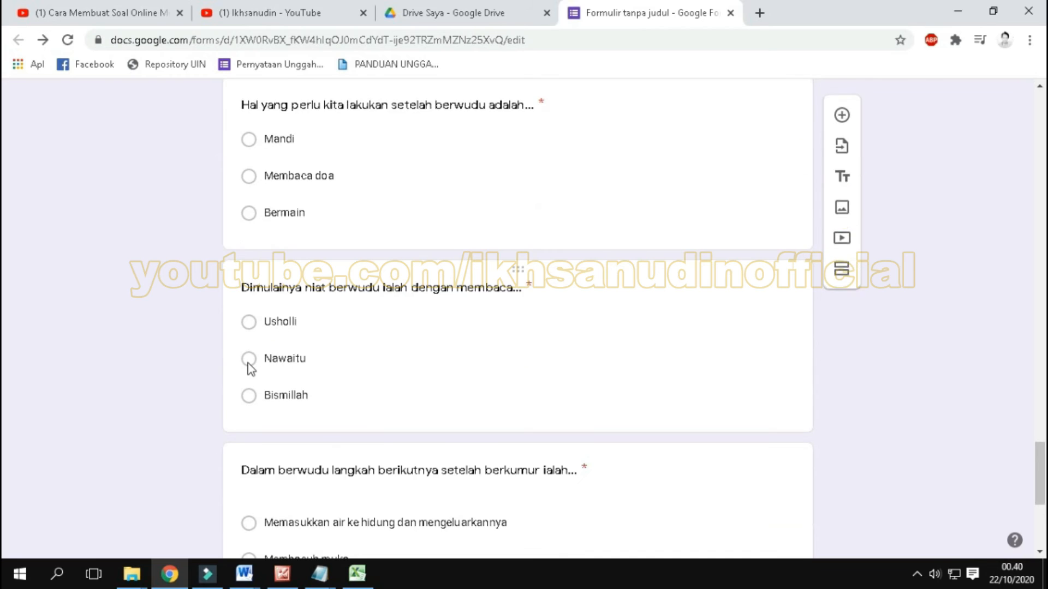
scroll(249, 368, down, 2)
scroll(259, 349, down, 2)
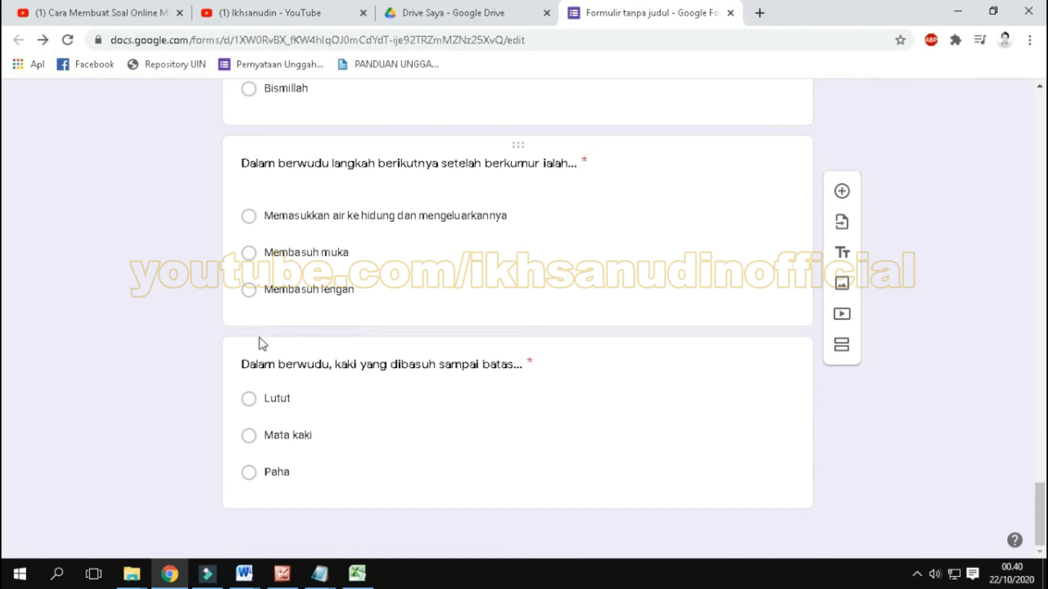
Step: Open the form's sending options and examine the email, link and HTML embed methods
click(901, 420)
scroll(922, 371, up, 20)
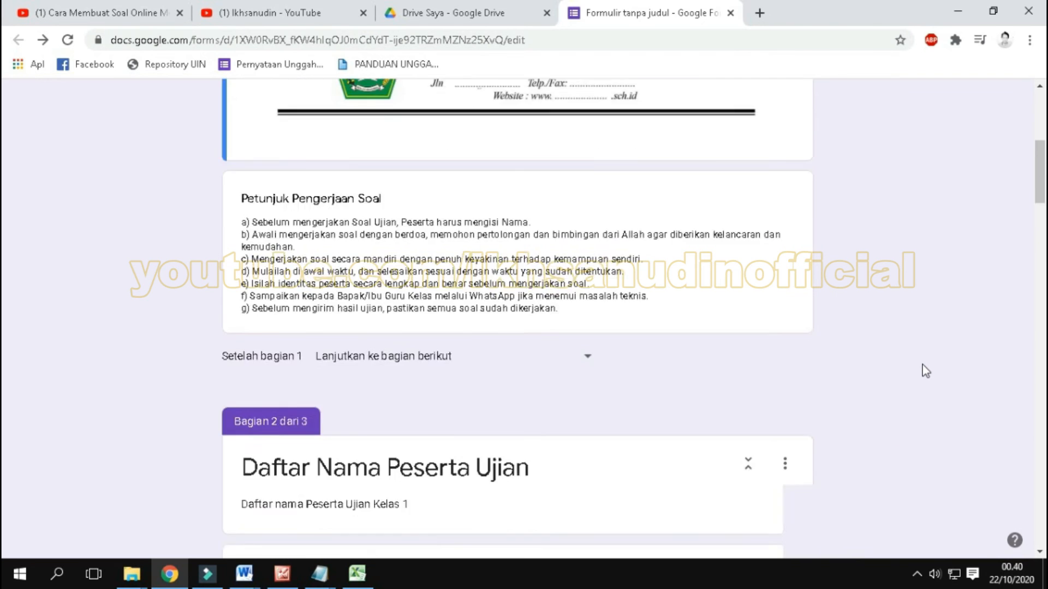
scroll(922, 365, down, 20)
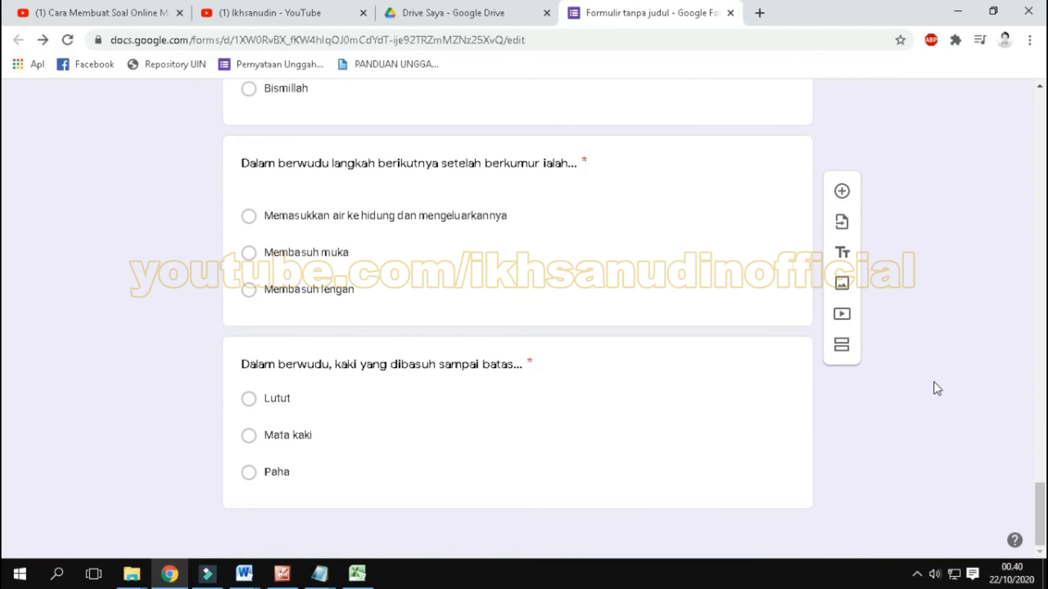
scroll(937, 393, up, 20)
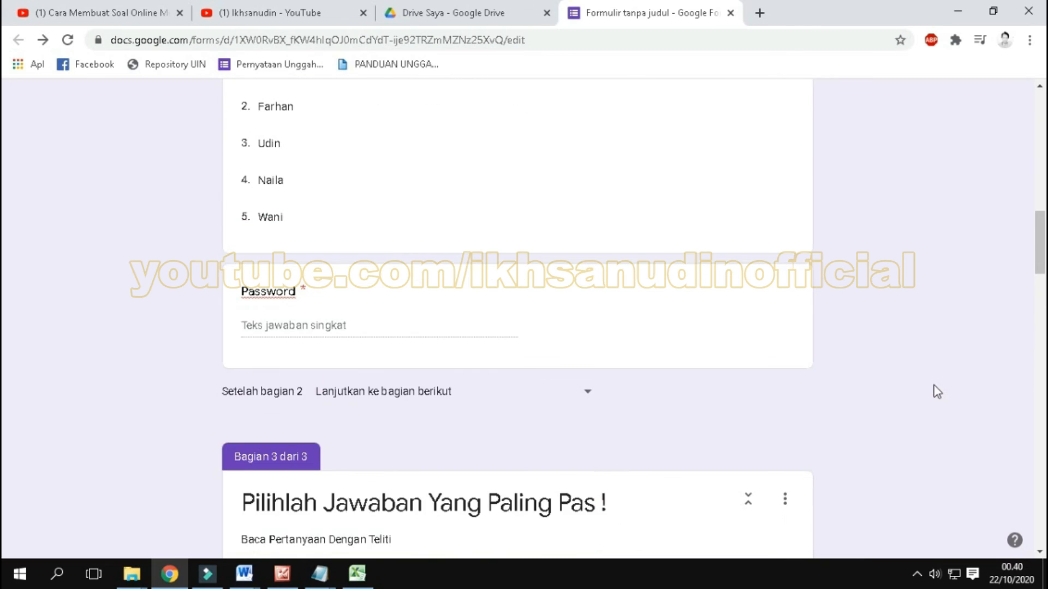
scroll(934, 391, up, 10)
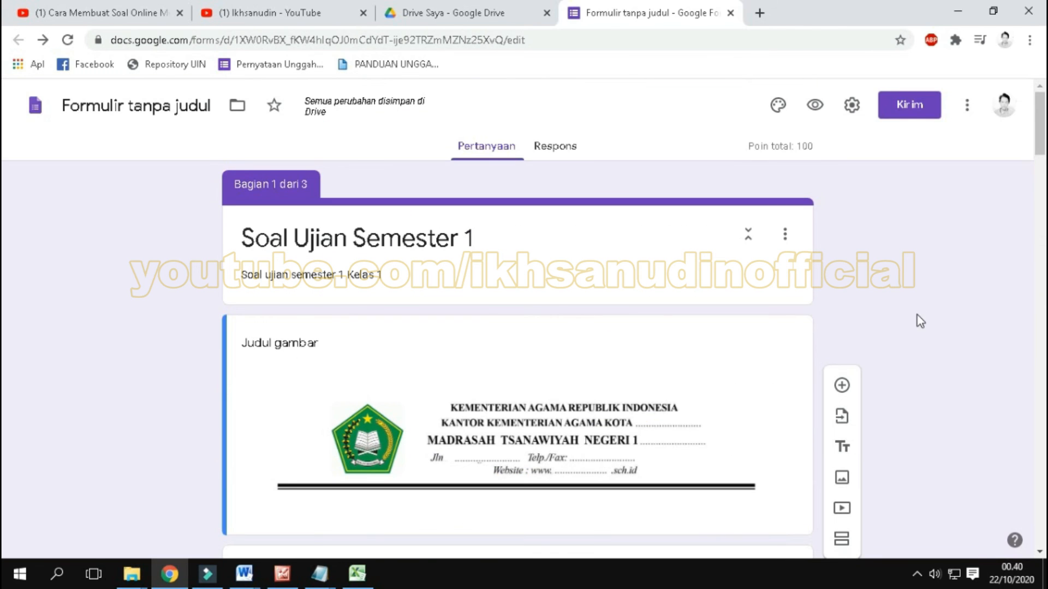
click(908, 117)
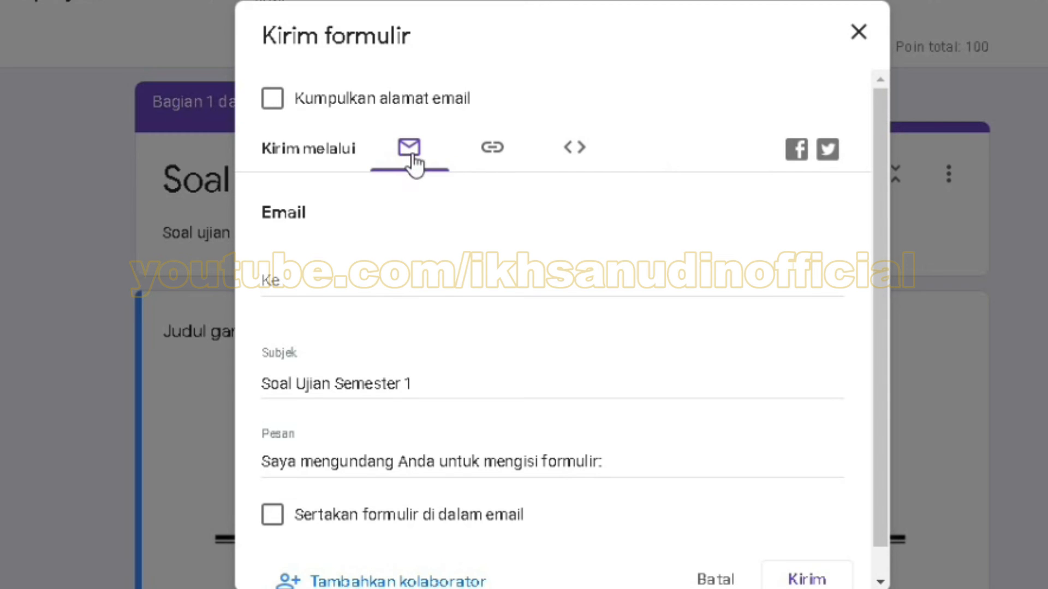
click(489, 163)
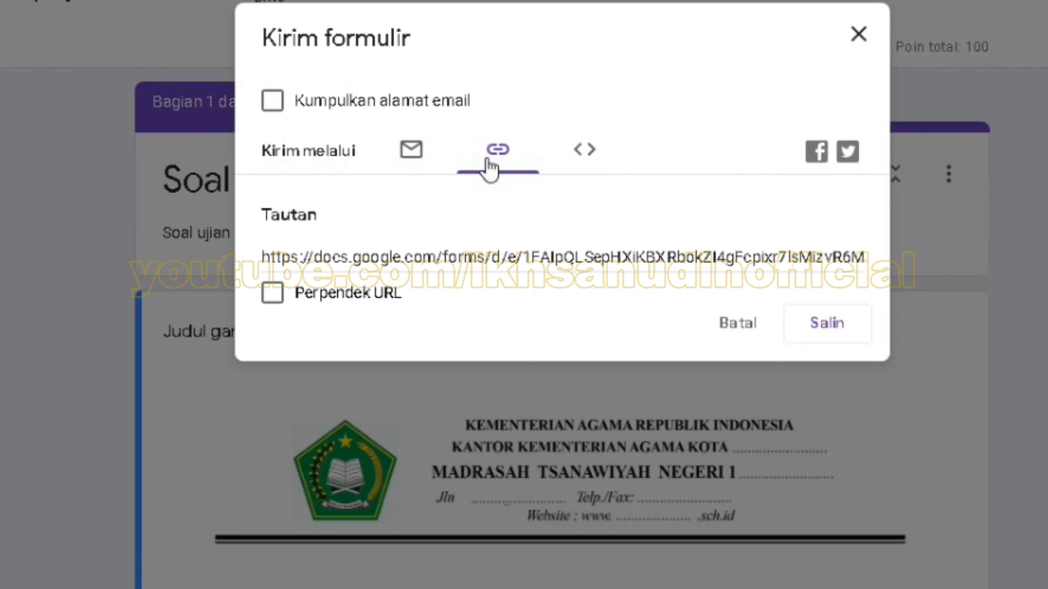
click(584, 152)
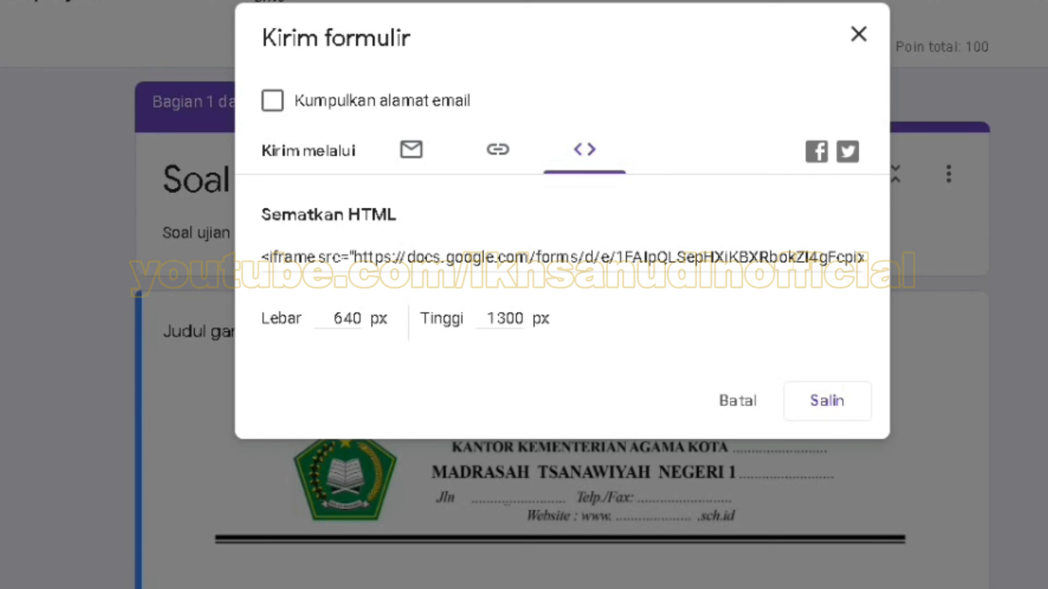
Step: Choose sharing by link and shorten the form's URL
click(499, 156)
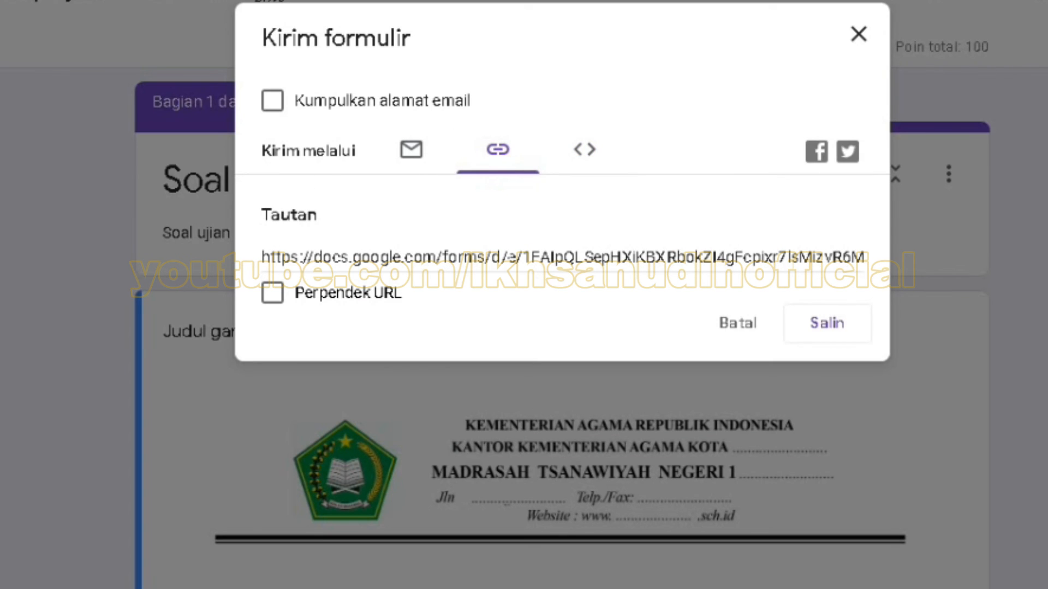
click(497, 151)
click(294, 257)
click(373, 257)
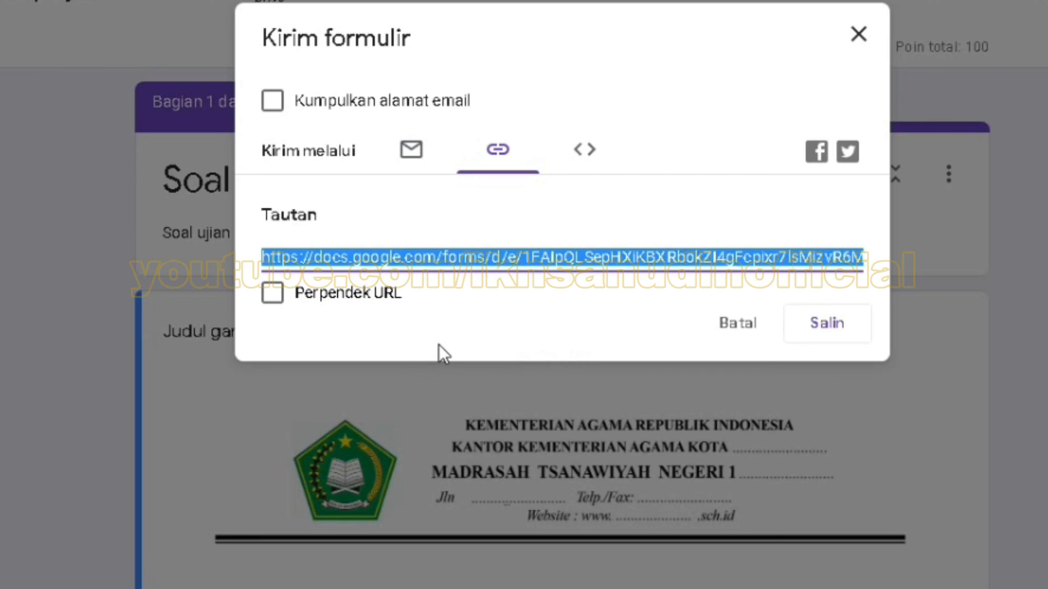
click(273, 295)
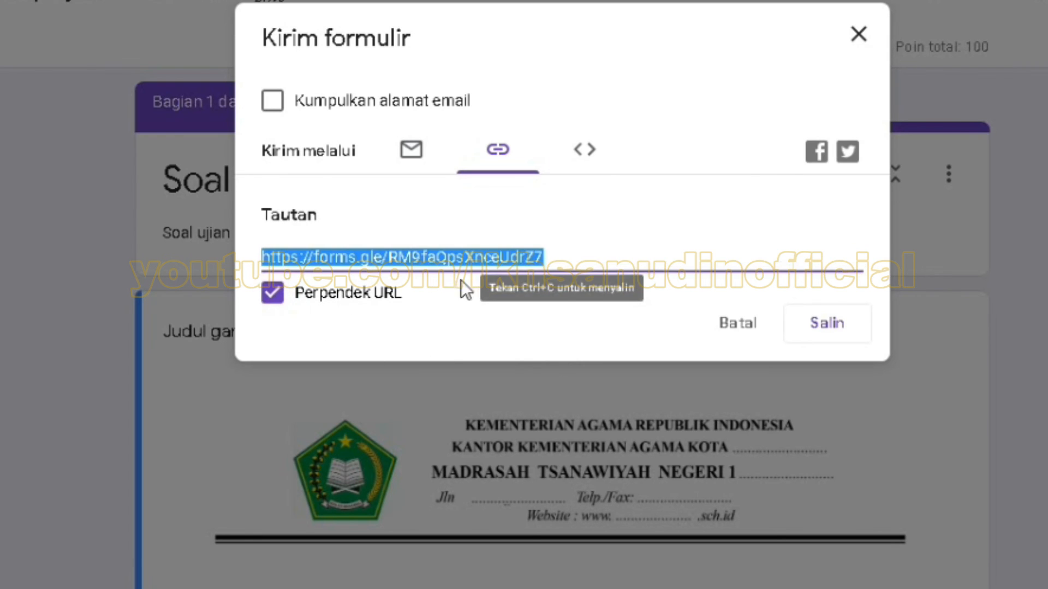
click(567, 257)
Step: Compare the full and shortened links, leave URL shortening enabled, and copy the short link
click(282, 299)
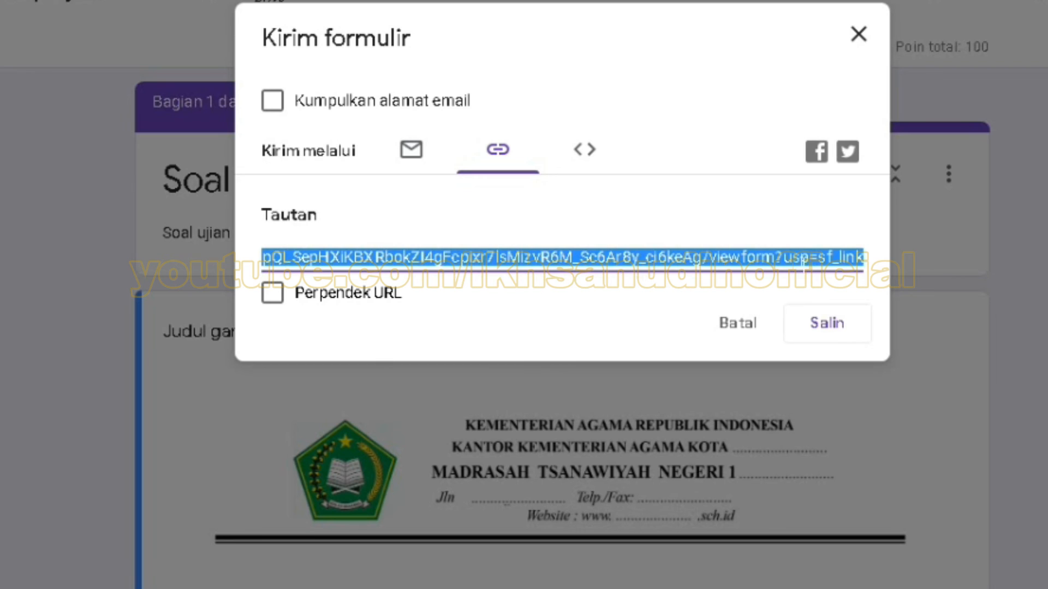
click(287, 305)
click(277, 308)
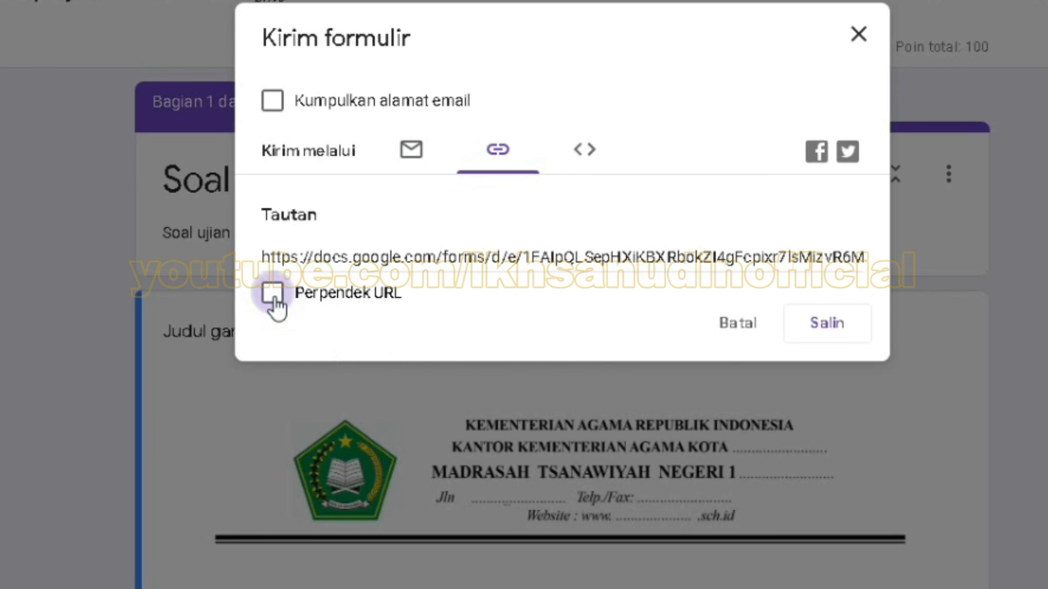
click(276, 301)
key(ctrl+c)
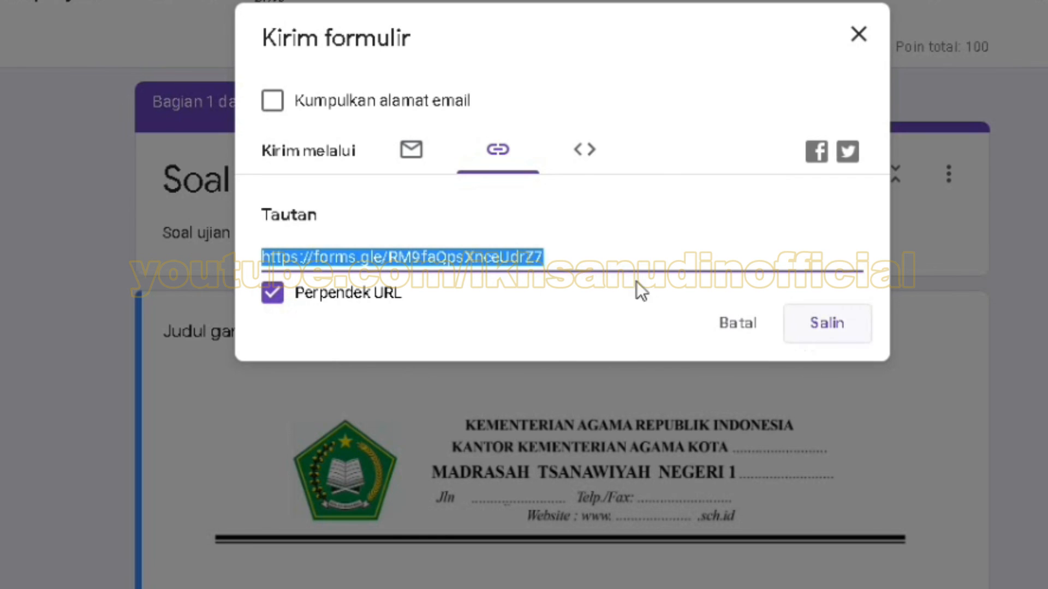
click(833, 324)
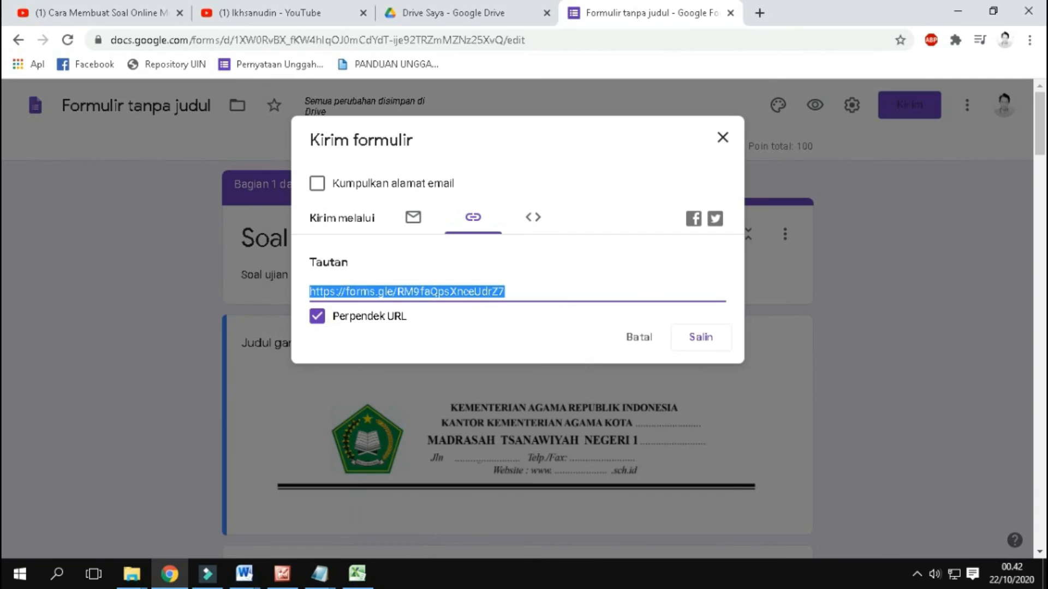
Step: Show the desktop and launch the Firefox browser
right_click(528, 583)
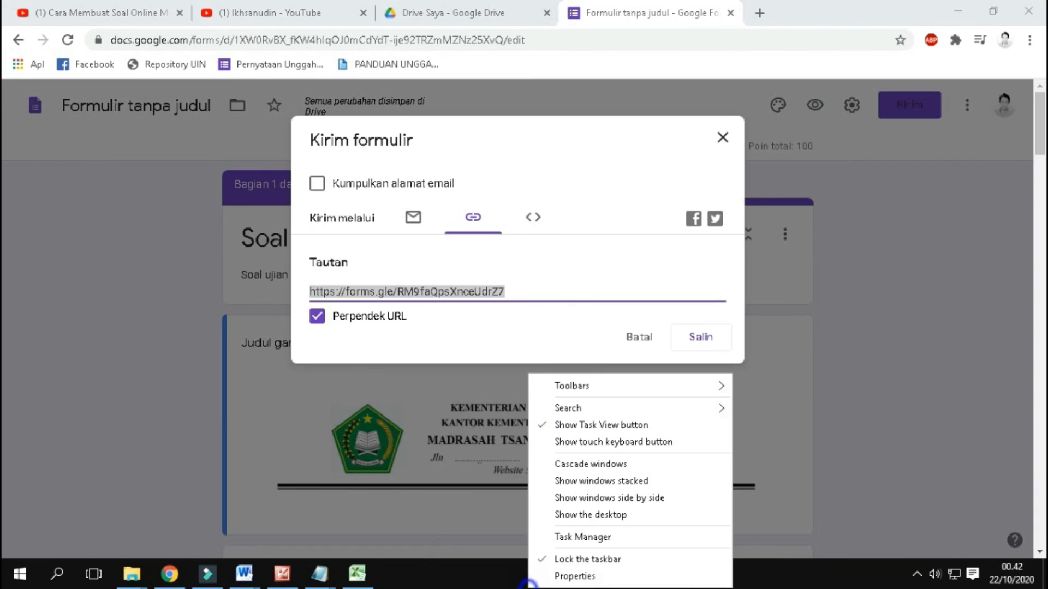
click(569, 517)
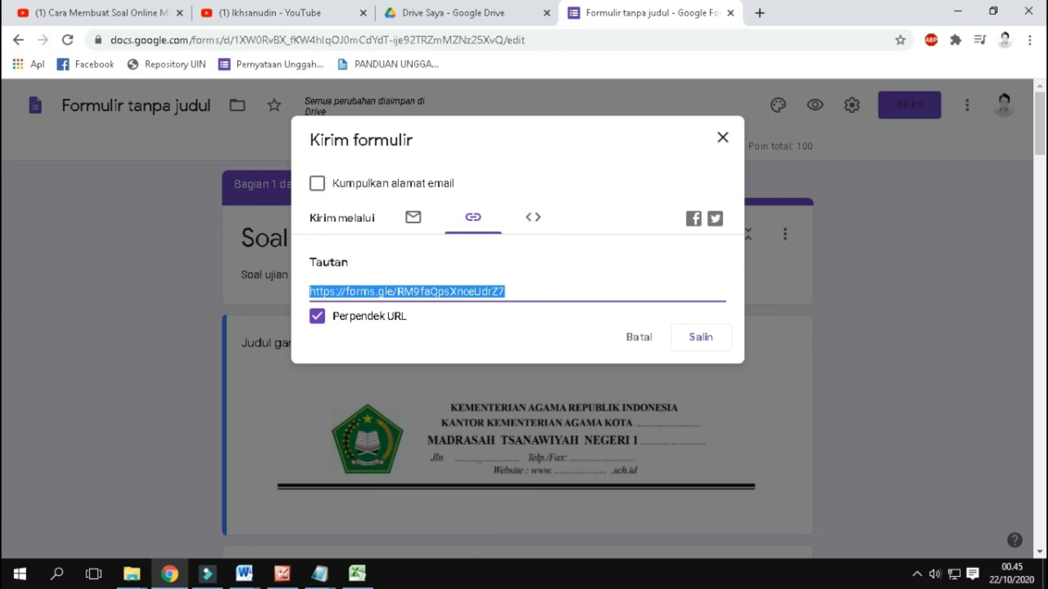
right_click(465, 573)
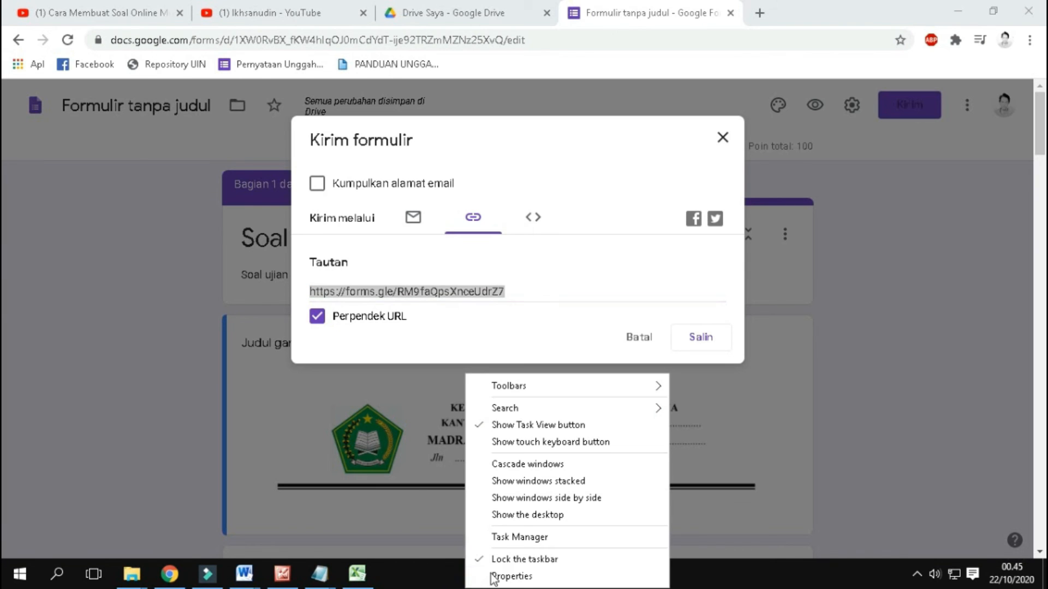
click(517, 518)
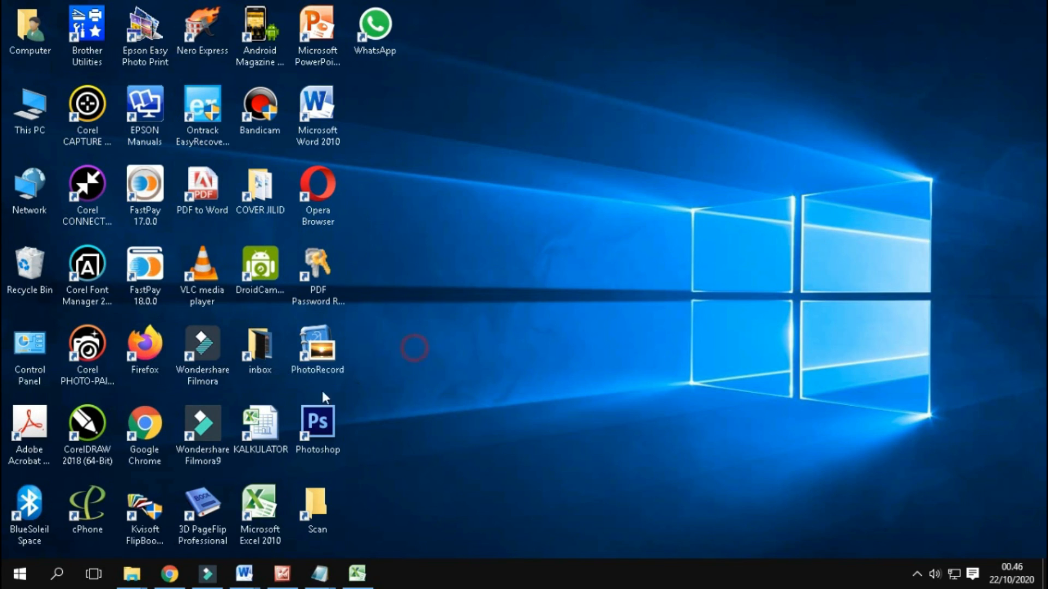
double_click(145, 349)
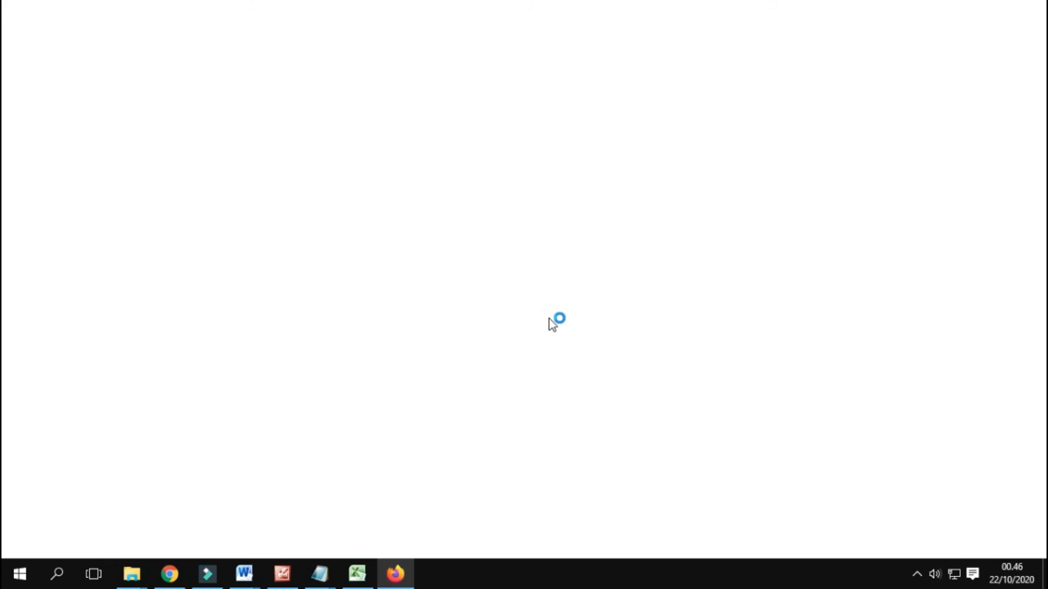
Step: Paste the copied short form link as the address, load the exam form, and proceed to its Google login page
right_click(257, 61)
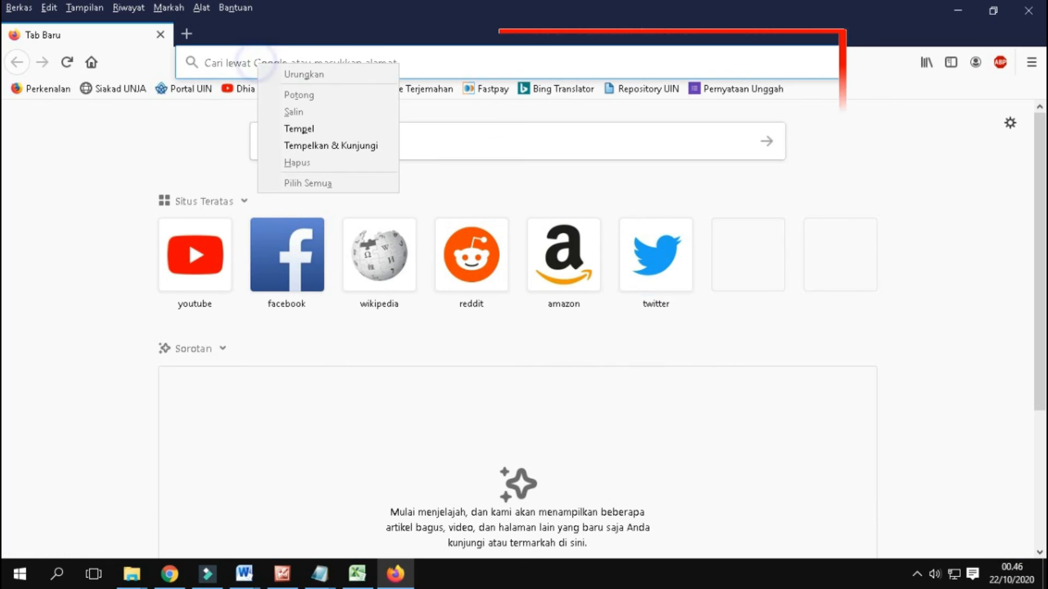
click(298, 129)
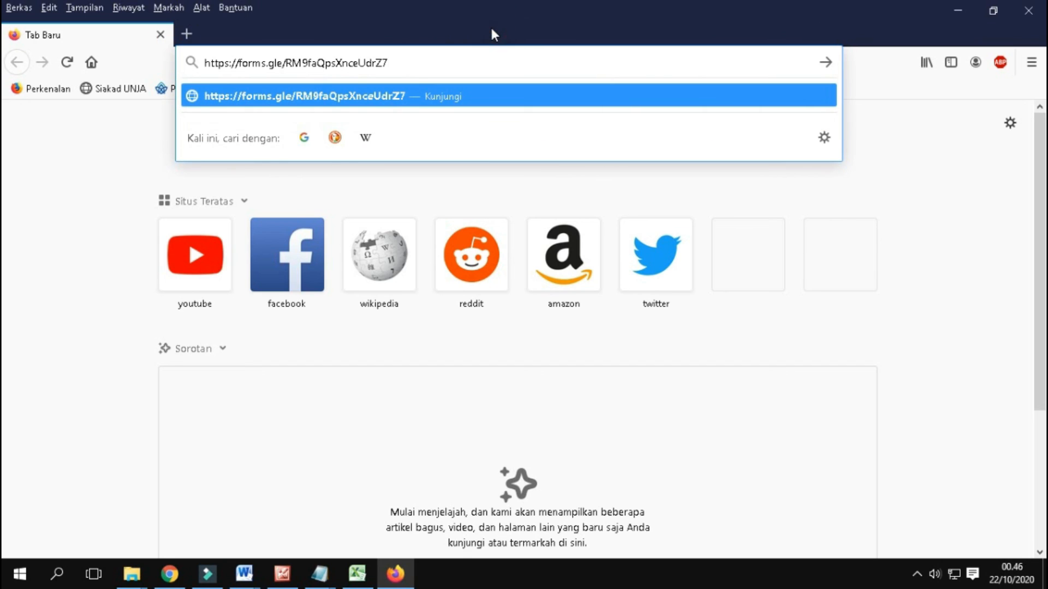
right_click(269, 57)
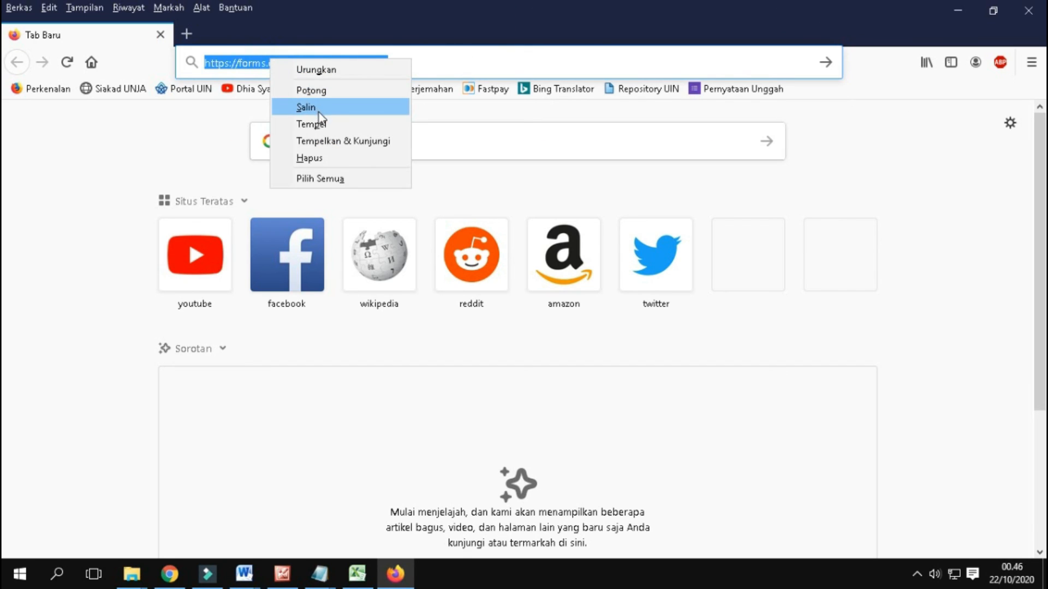
click(328, 123)
key(ctrl+a)
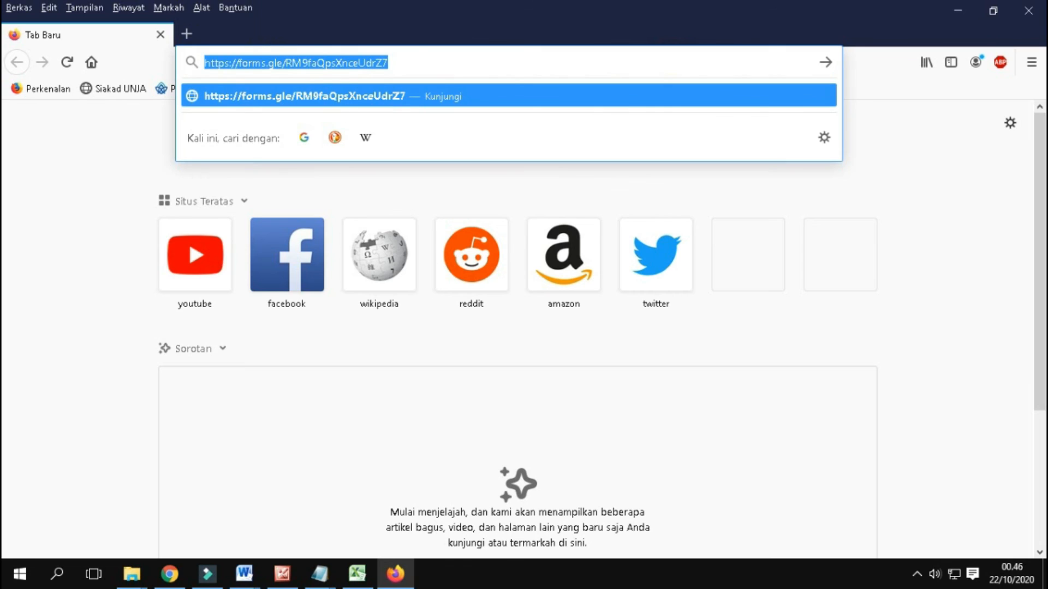
key(Return)
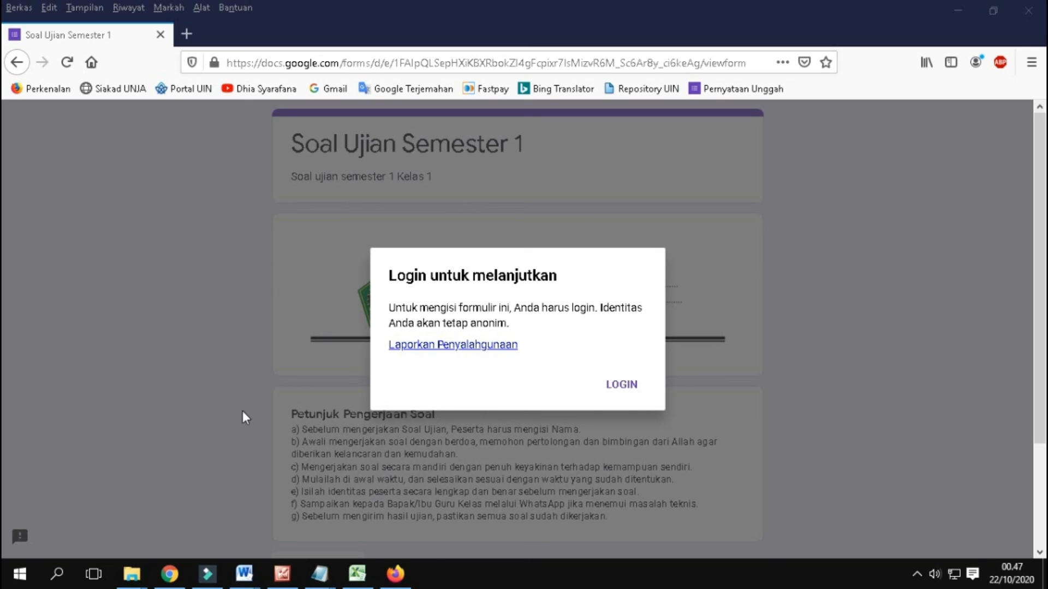
click(625, 391)
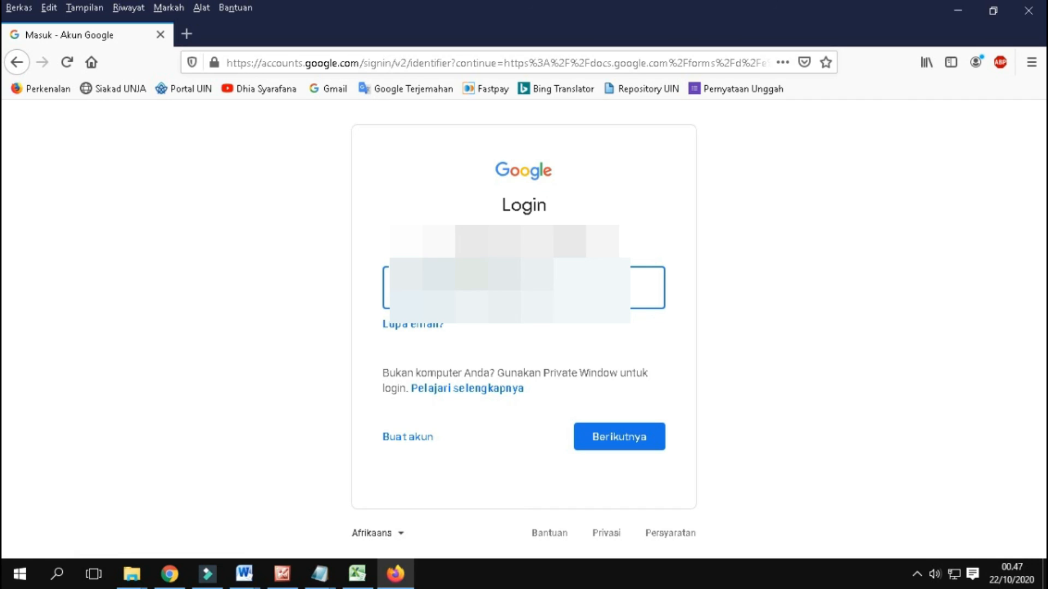
Step: Sign in to Google with the filled-in account e-mail and the account password to open the exam form
click(602, 439)
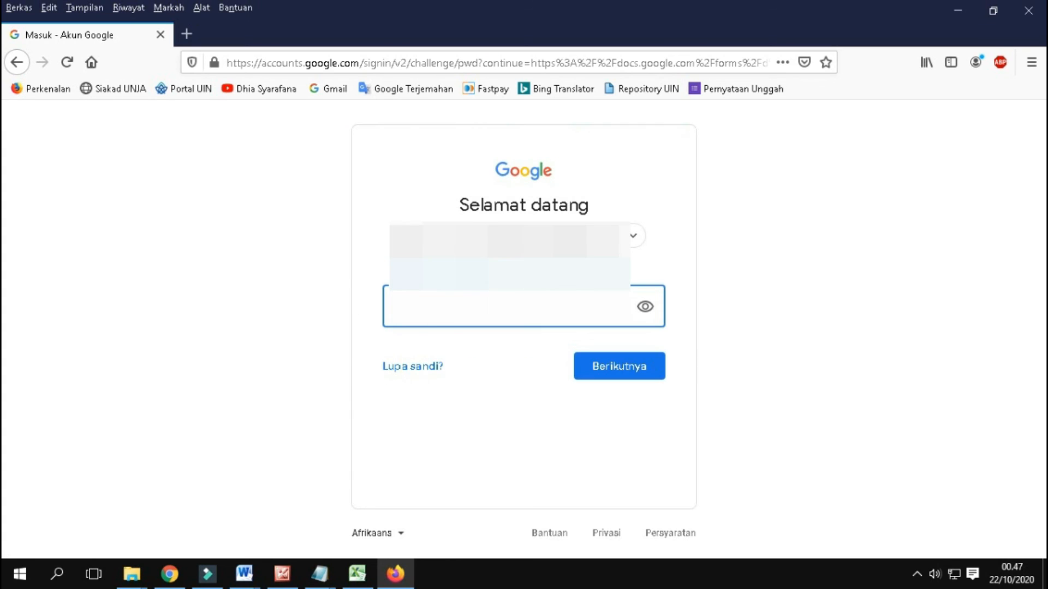
click(428, 307)
text(••••)
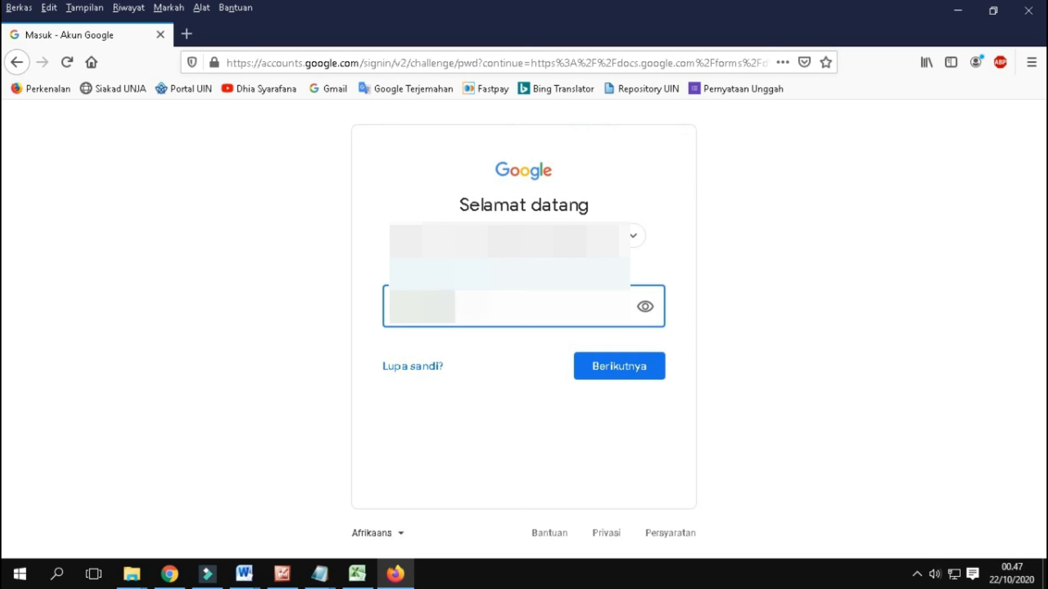
click(604, 377)
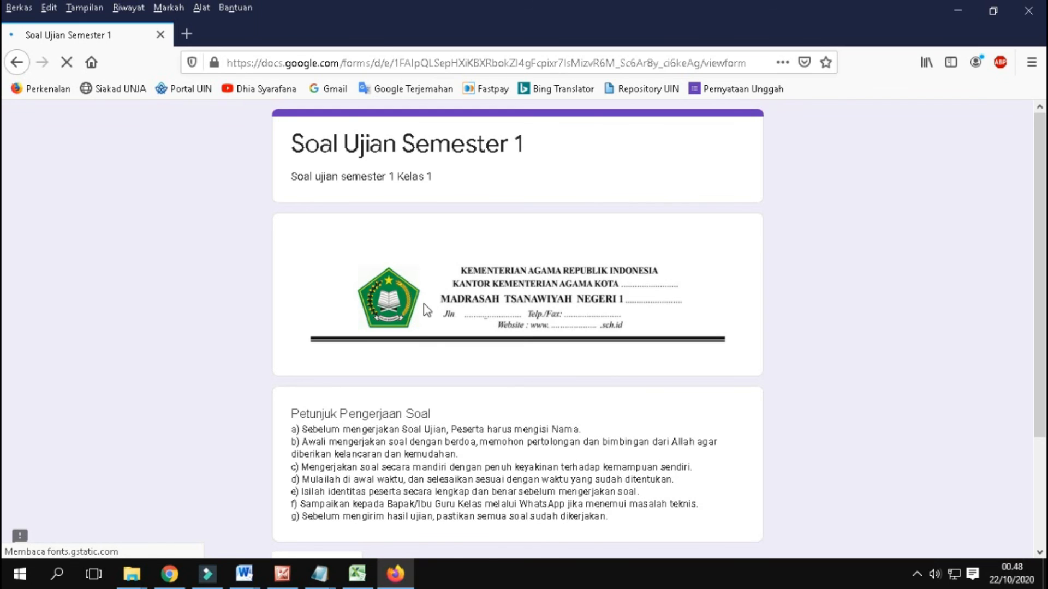
Step: Review the exam's letterhead and working instructions, and continue to the Daftar Nama Peserta Ujian section
scroll(423, 303, down, 3)
scroll(386, 338, up, 3)
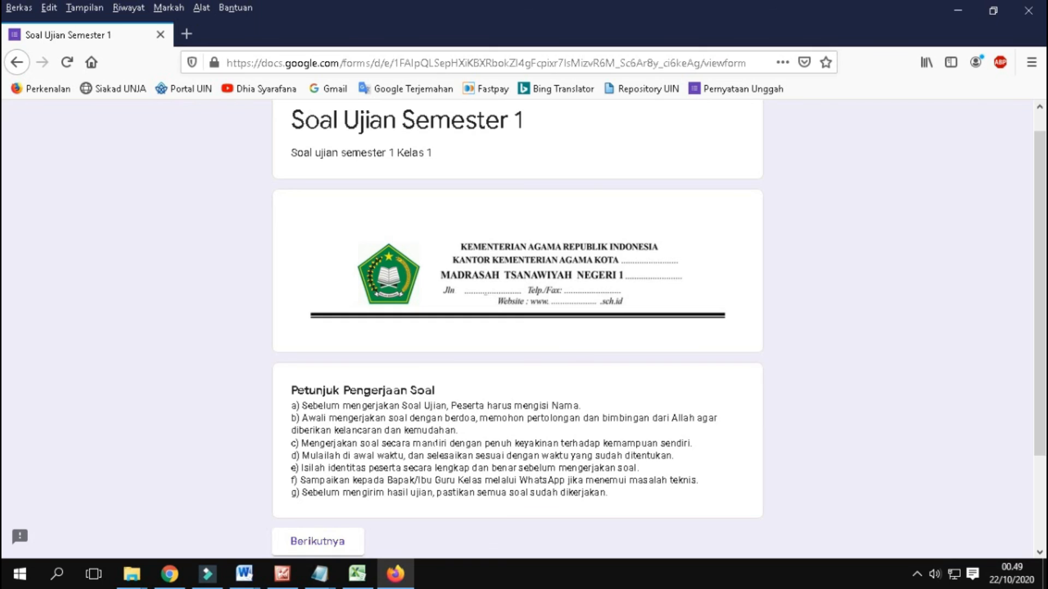
scroll(440, 451, down, 3)
scroll(439, 451, up, 4)
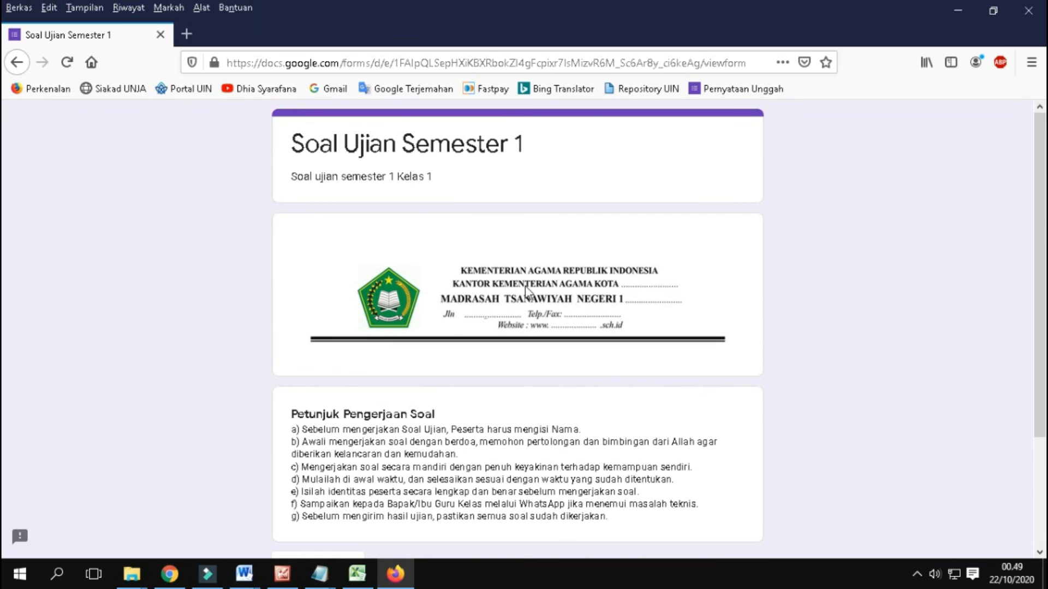
scroll(525, 289, down, 3)
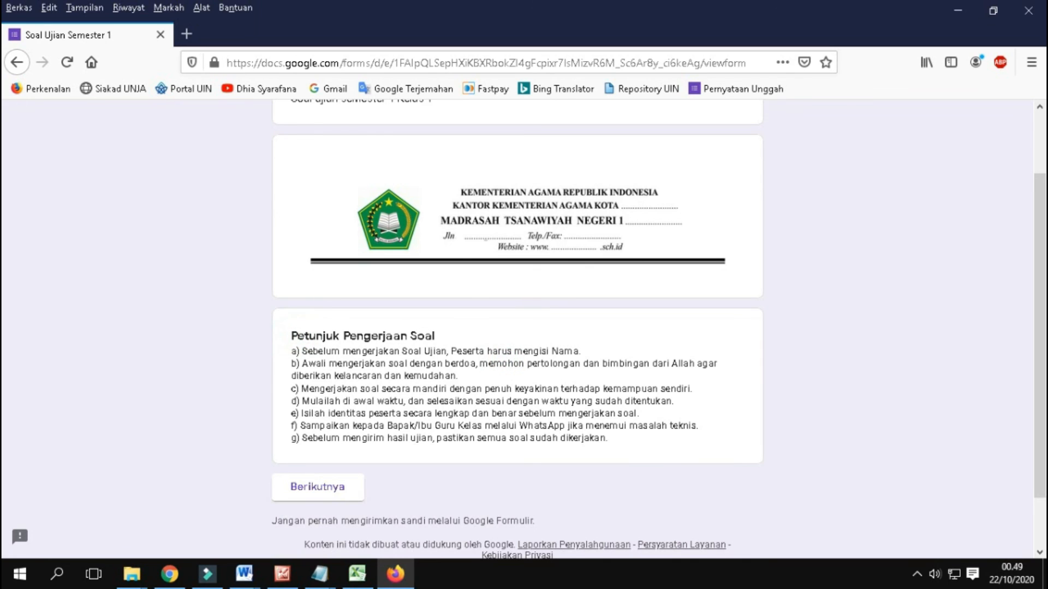
scroll(582, 355, down, 2)
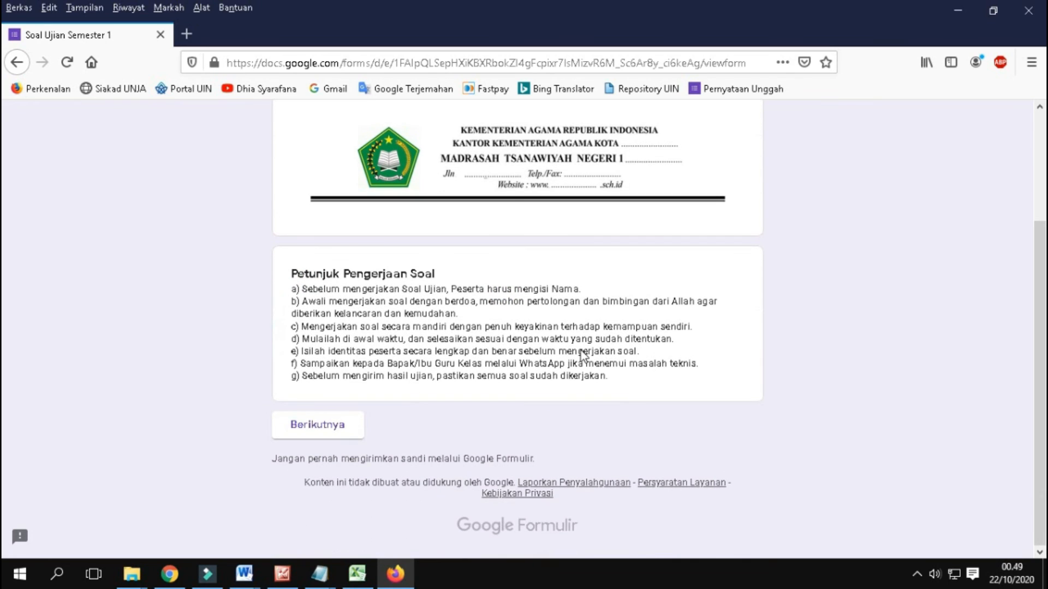
click(316, 424)
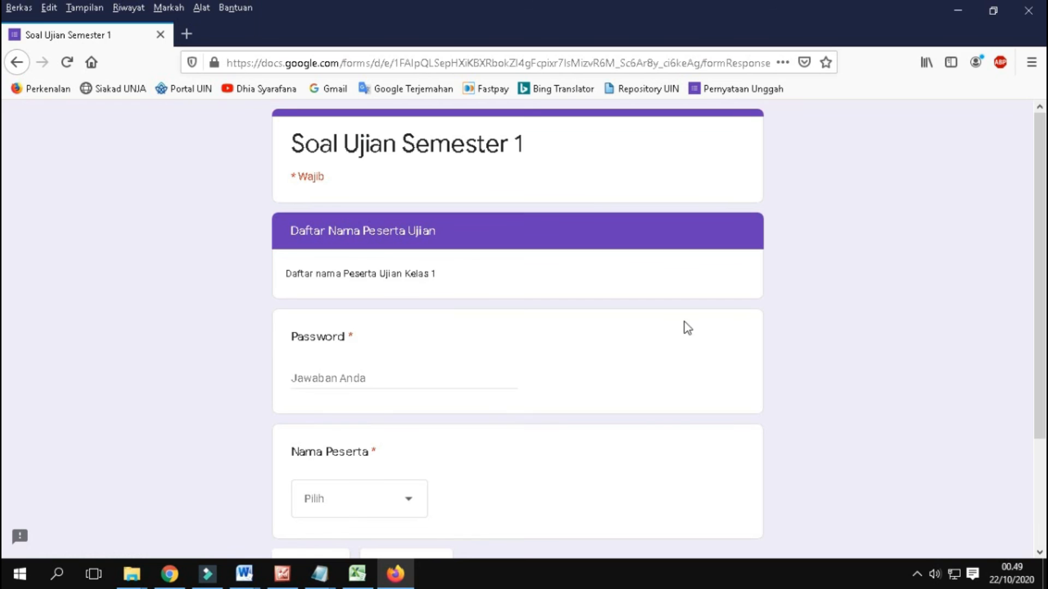
Step: Enter the exam password in the Password question and view the Nama Peserta choices without selecting one
scroll(367, 307, down, 2)
scroll(146, 273, up, 2)
drag(298, 273, 475, 279)
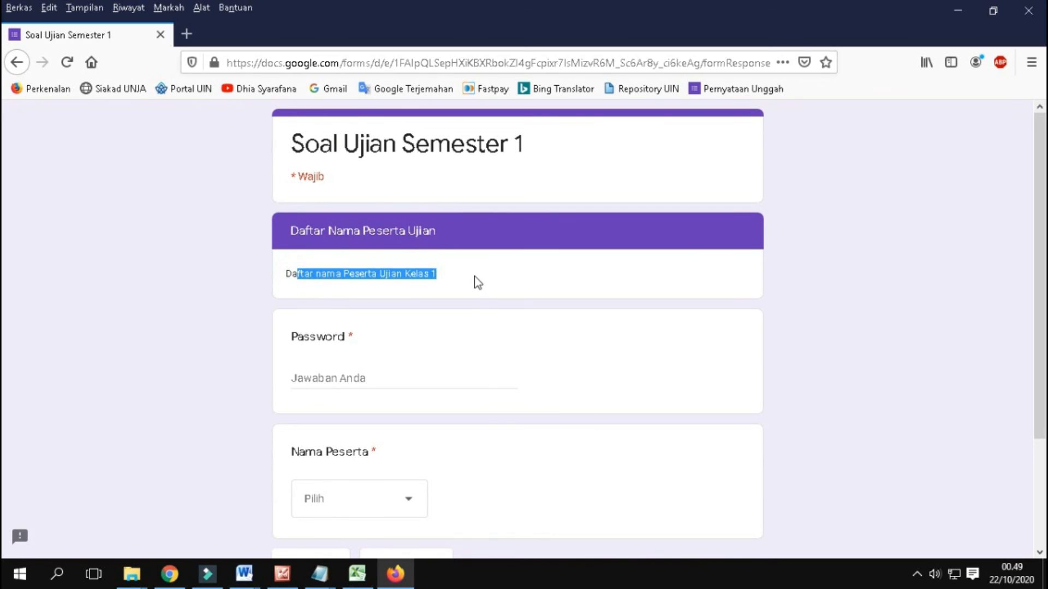
click(474, 278)
scroll(475, 278, down, 2)
click(300, 248)
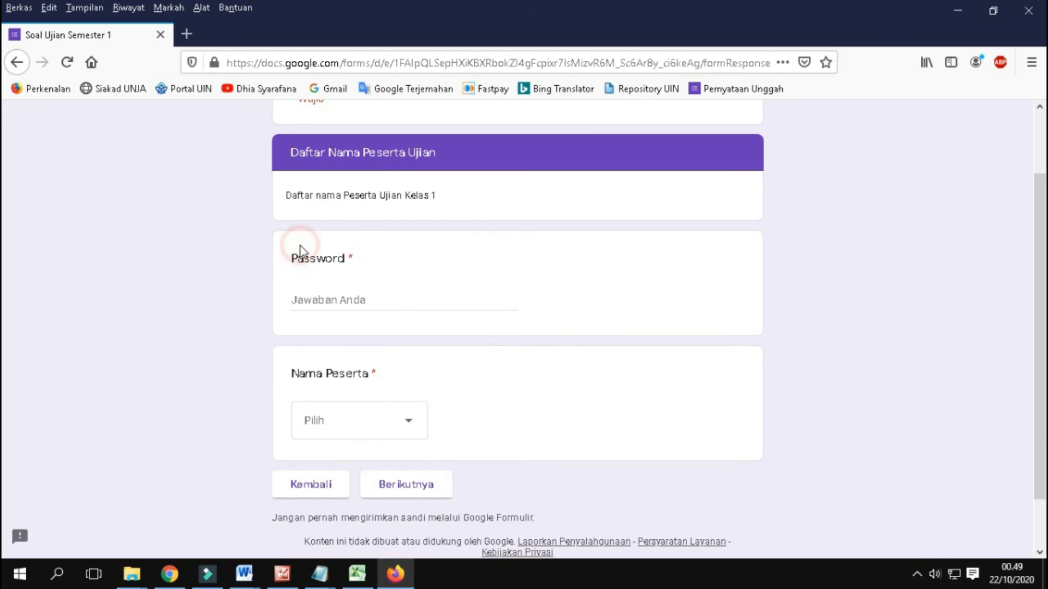
click(339, 297)
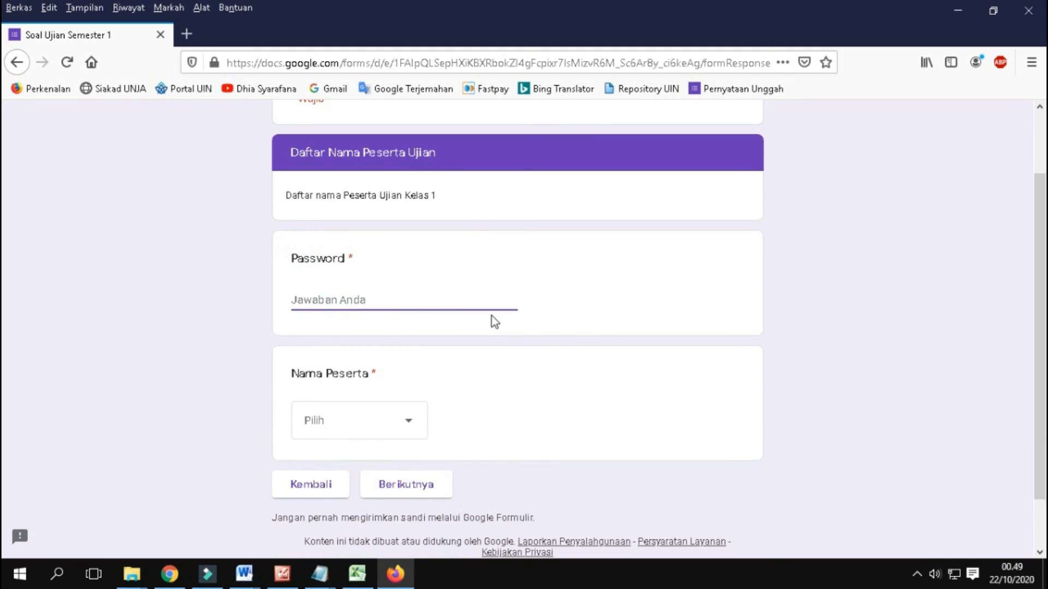
text(soal123)
click(411, 424)
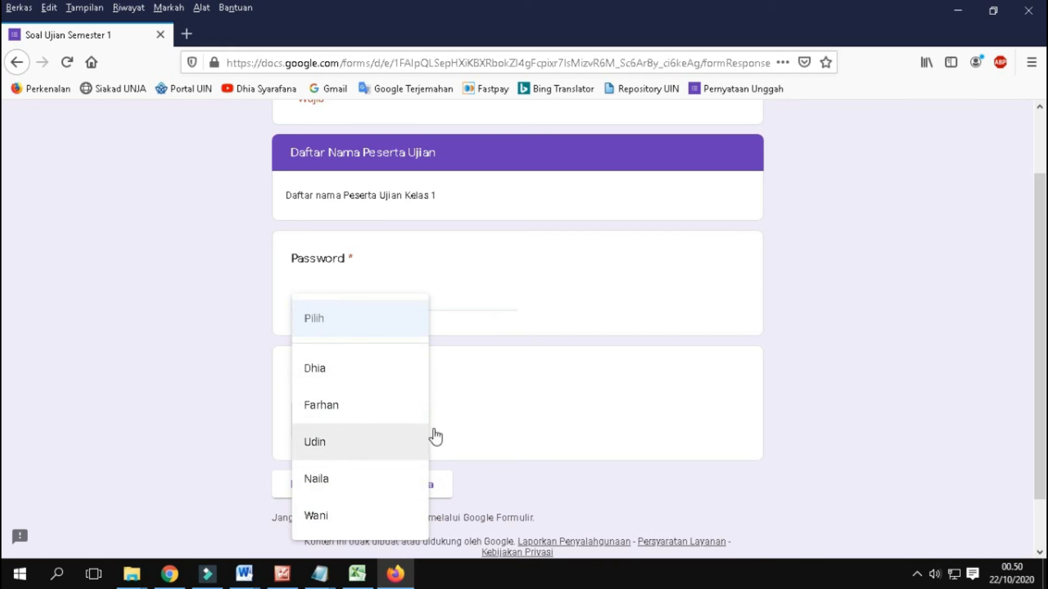
click(609, 422)
Step: Replace the answer in the Password question with an incorrect password to test its validation
drag(355, 300, 290, 301)
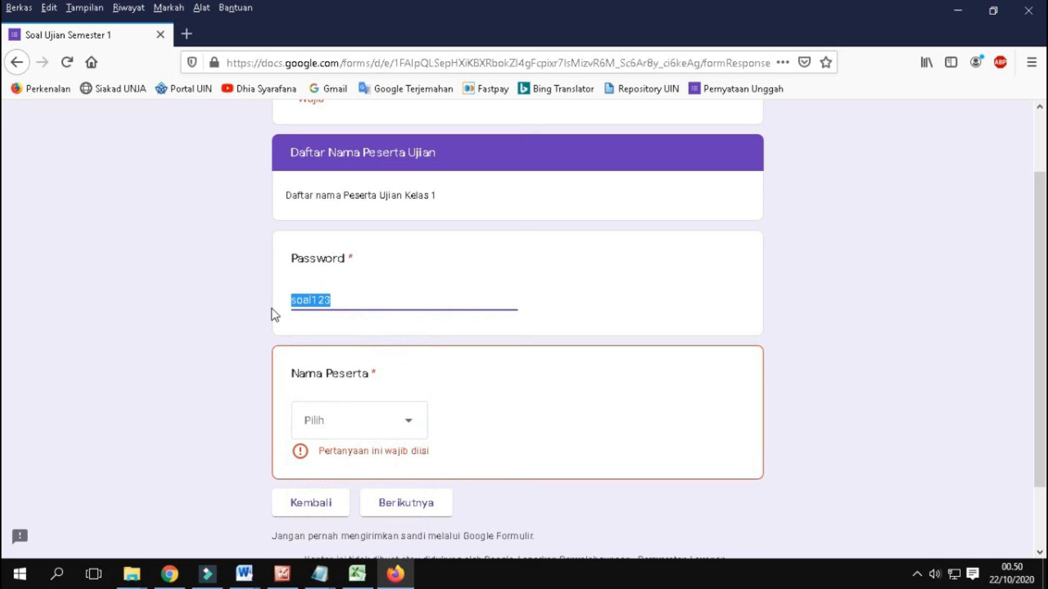
text(123)
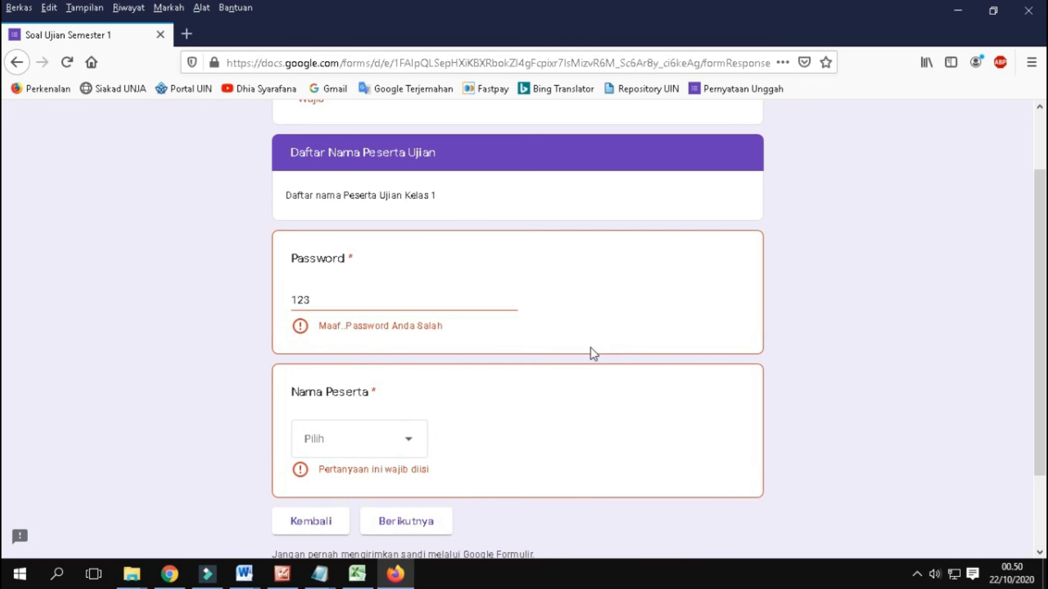
drag(324, 326, 467, 328)
click(466, 326)
Step: View the Nama Peserta choices without selecting one and try to continue to the next section
click(412, 436)
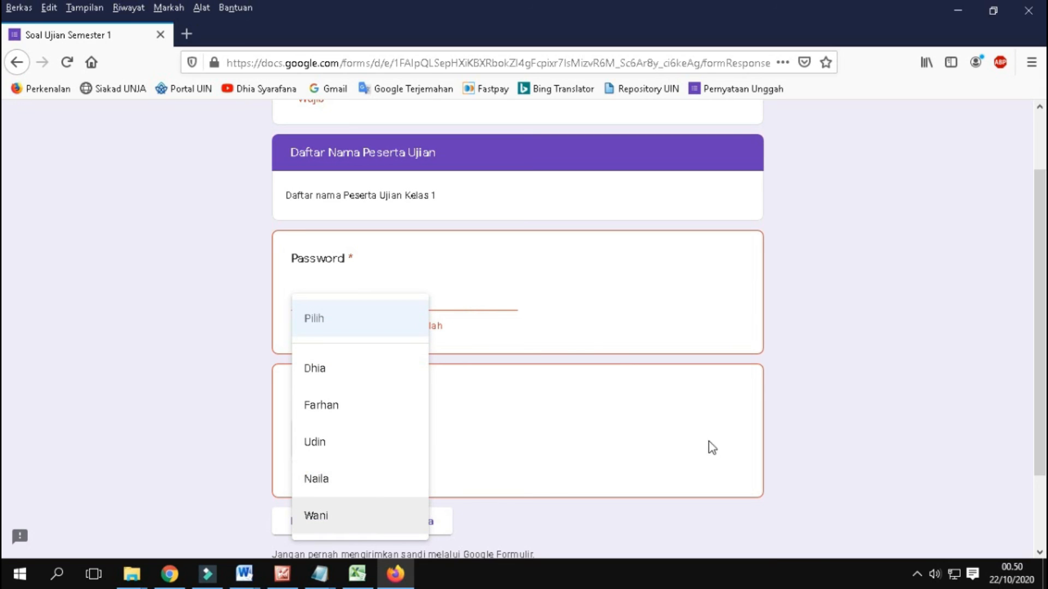
click(872, 438)
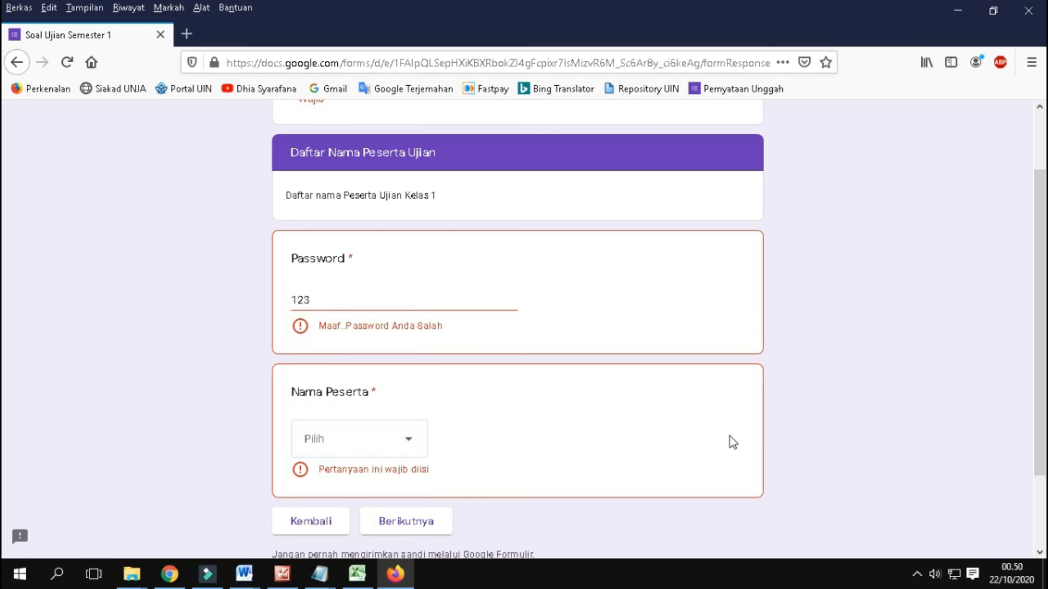
scroll(730, 441, down, 2)
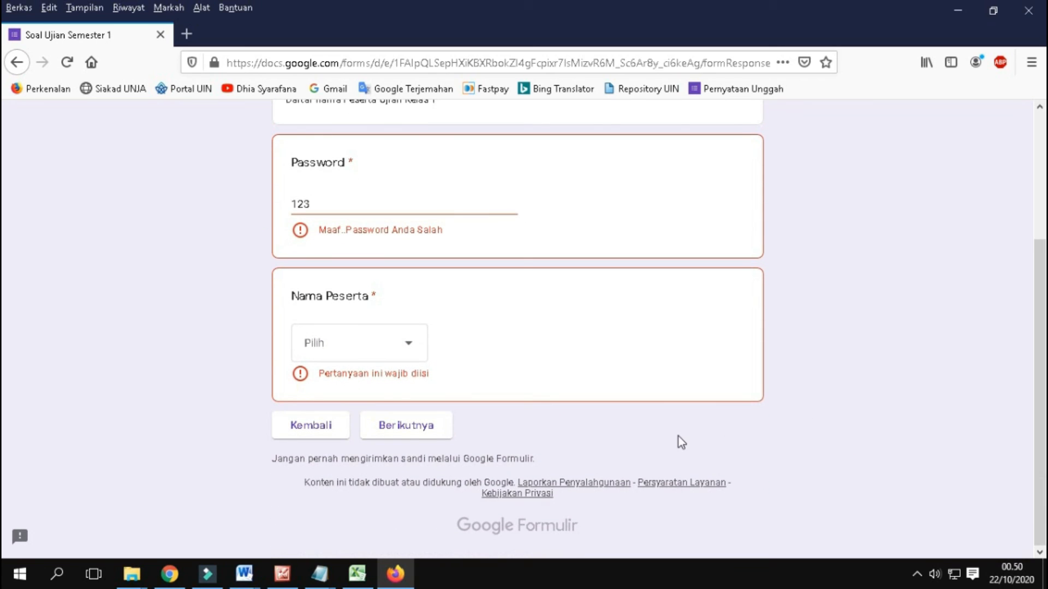
click(421, 430)
Step: Examine the validation messages on the Password and Nama Peserta questions and the list of participant choices
scroll(168, 365, up, 2)
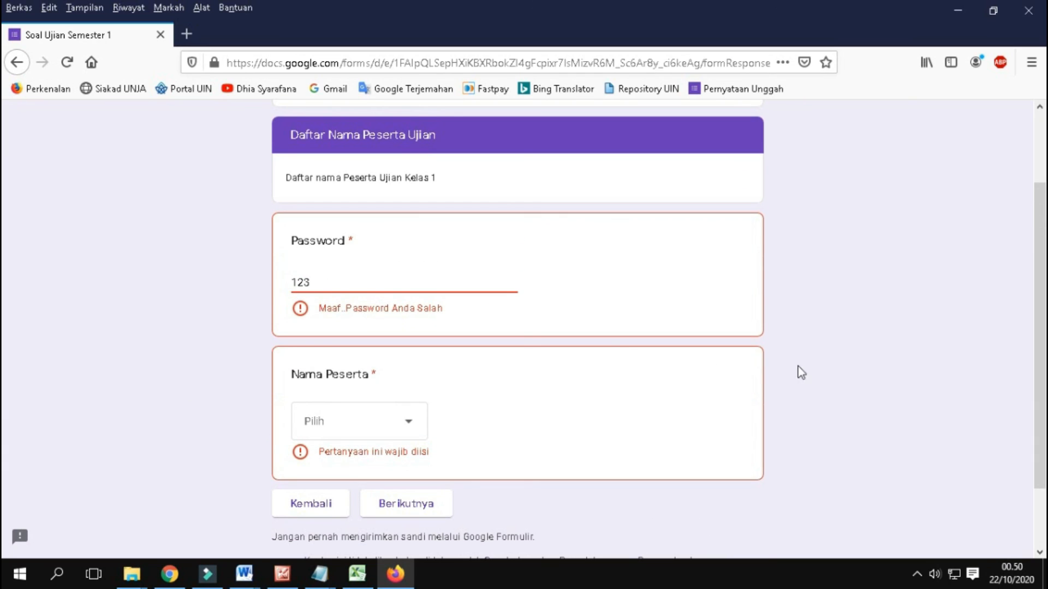
scroll(783, 363, down, 2)
scroll(164, 229, up, 2)
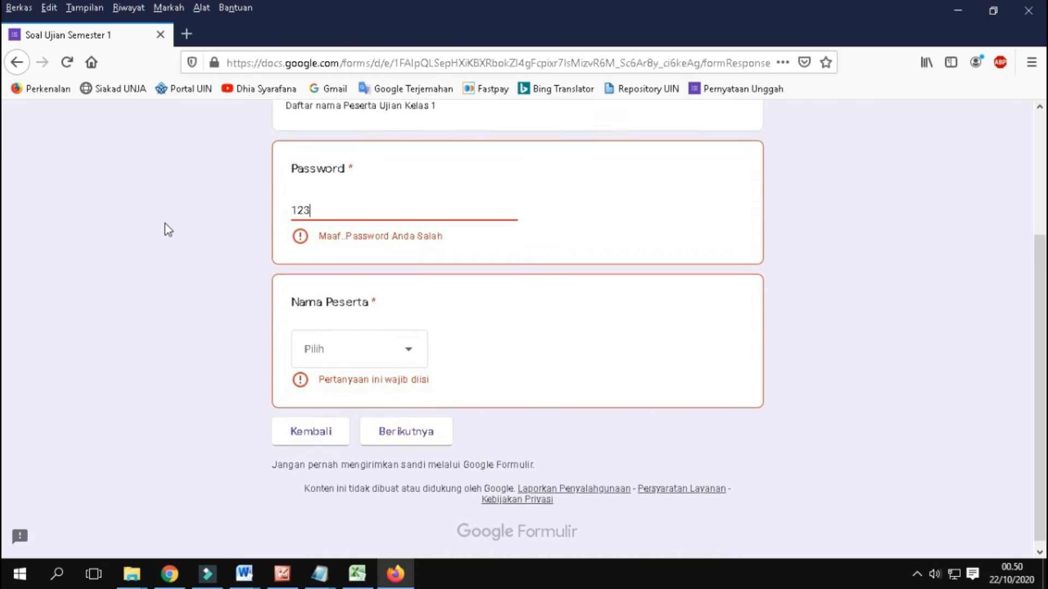
scroll(658, 329, down, 2)
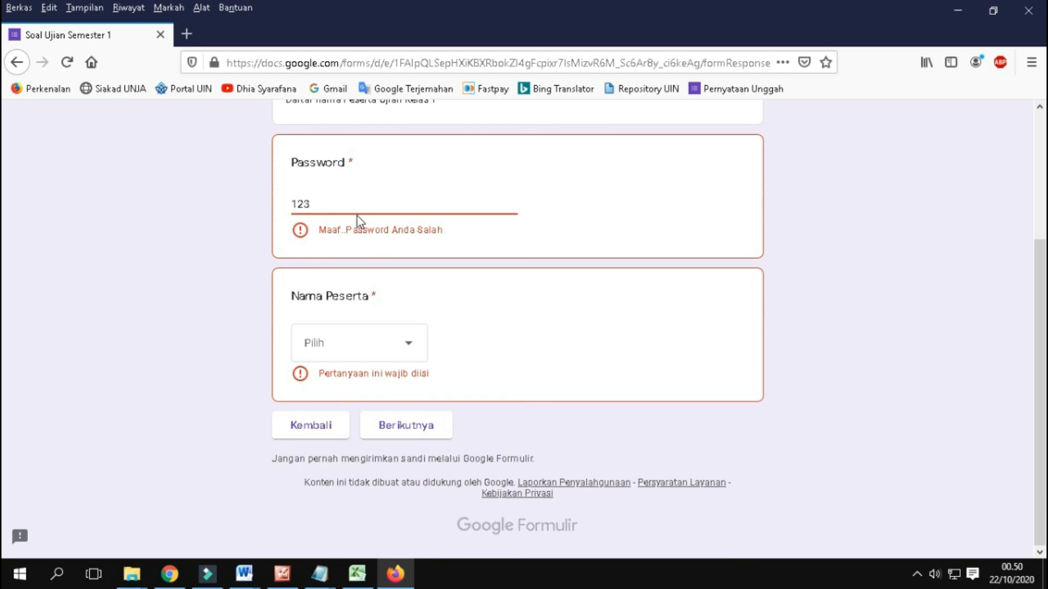
click(358, 353)
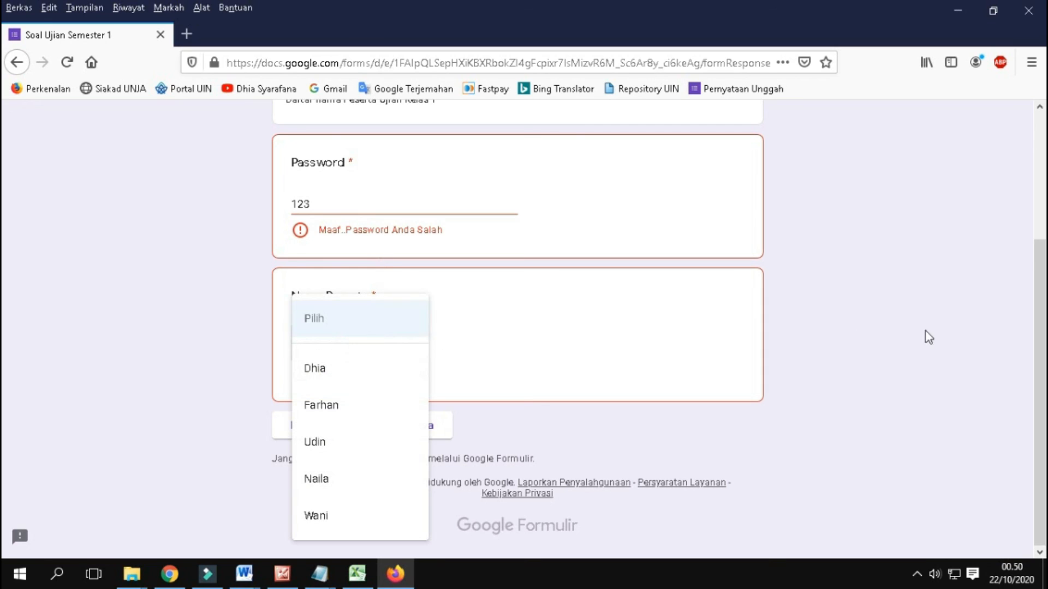
click(869, 335)
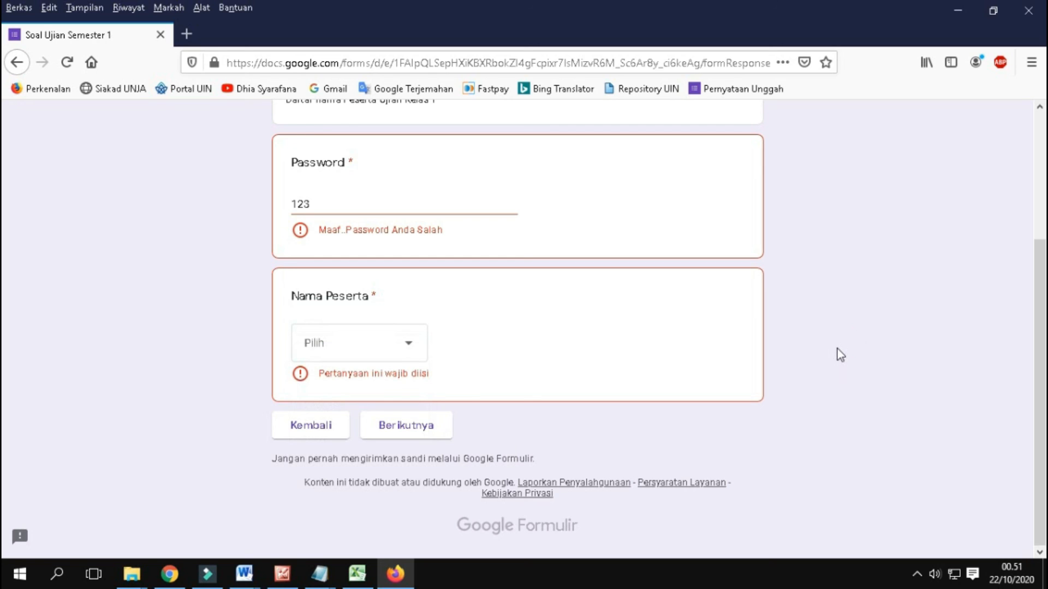
scroll(786, 319, up, 2)
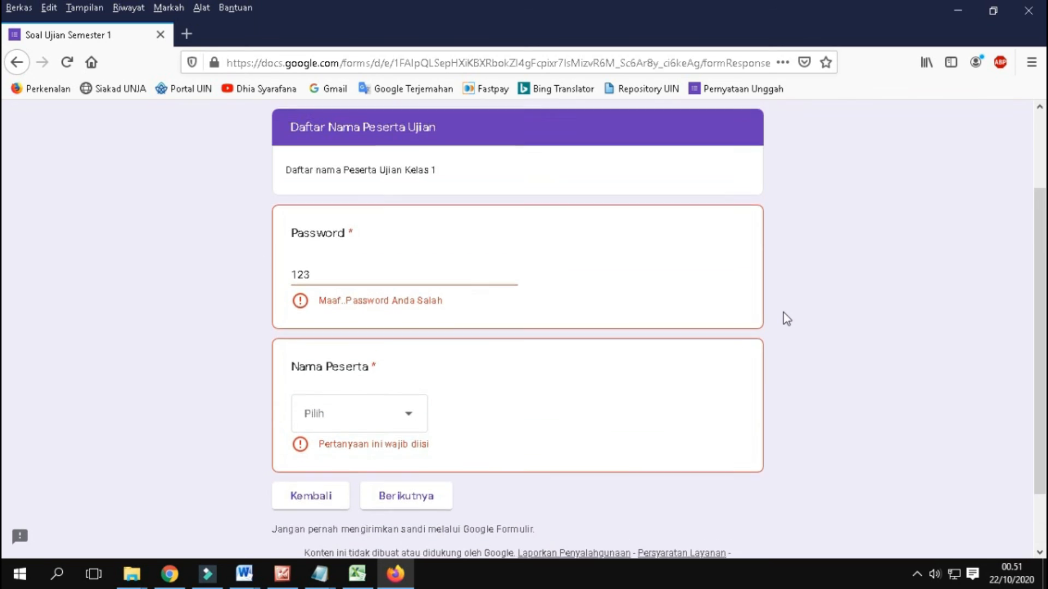
scroll(784, 319, down, 2)
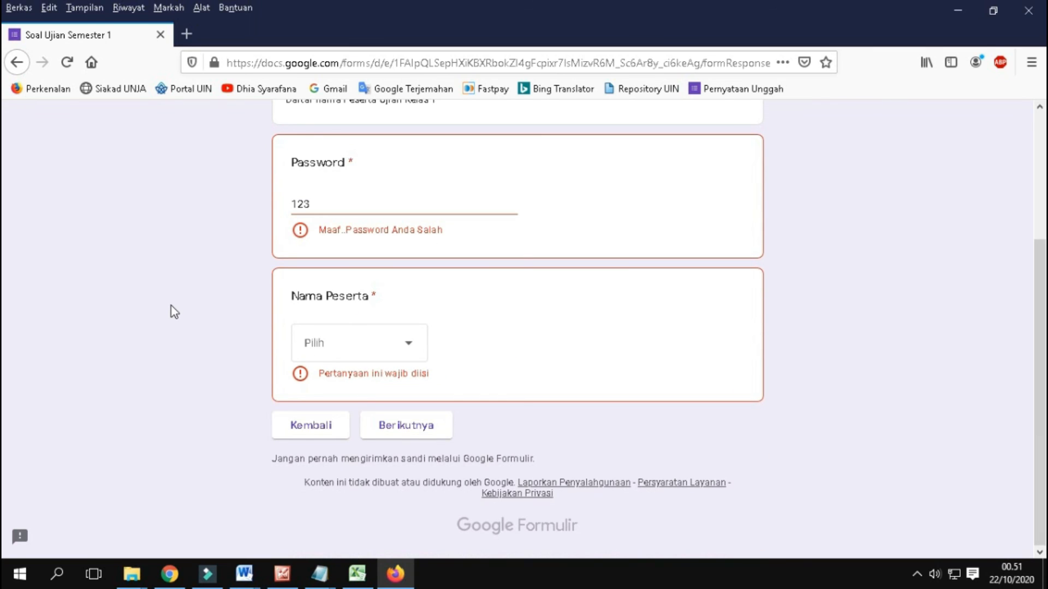
scroll(172, 305, up, 4)
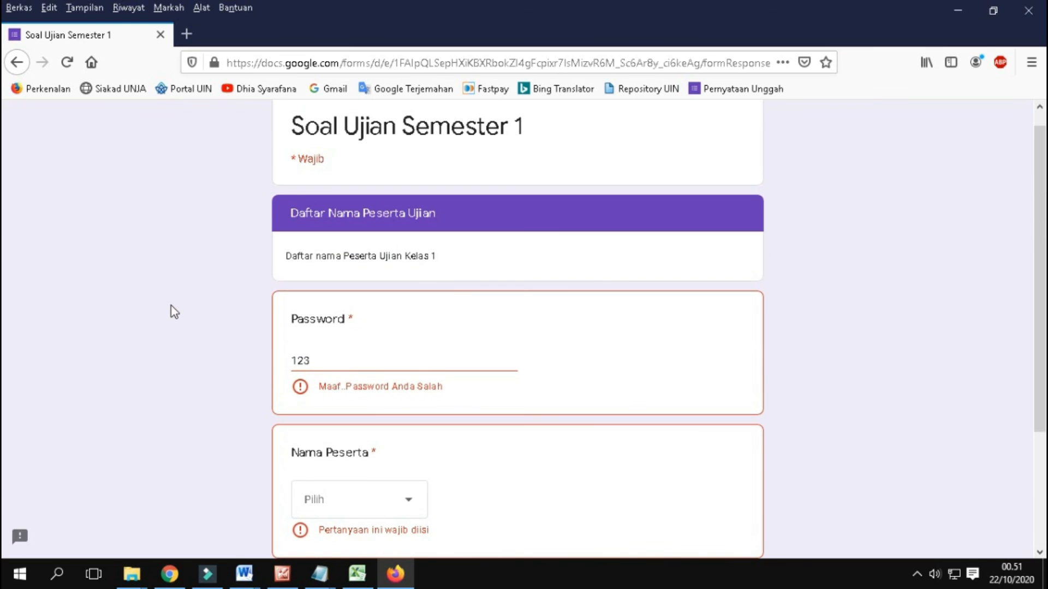
scroll(171, 305, down, 2)
scroll(171, 306, down, 2)
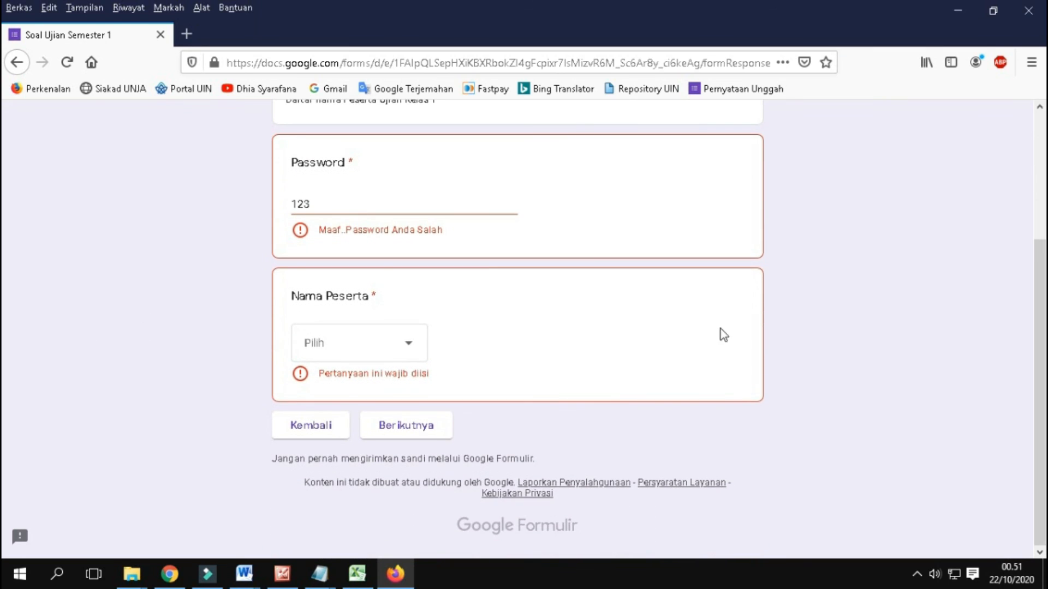
scroll(168, 409, up, 4)
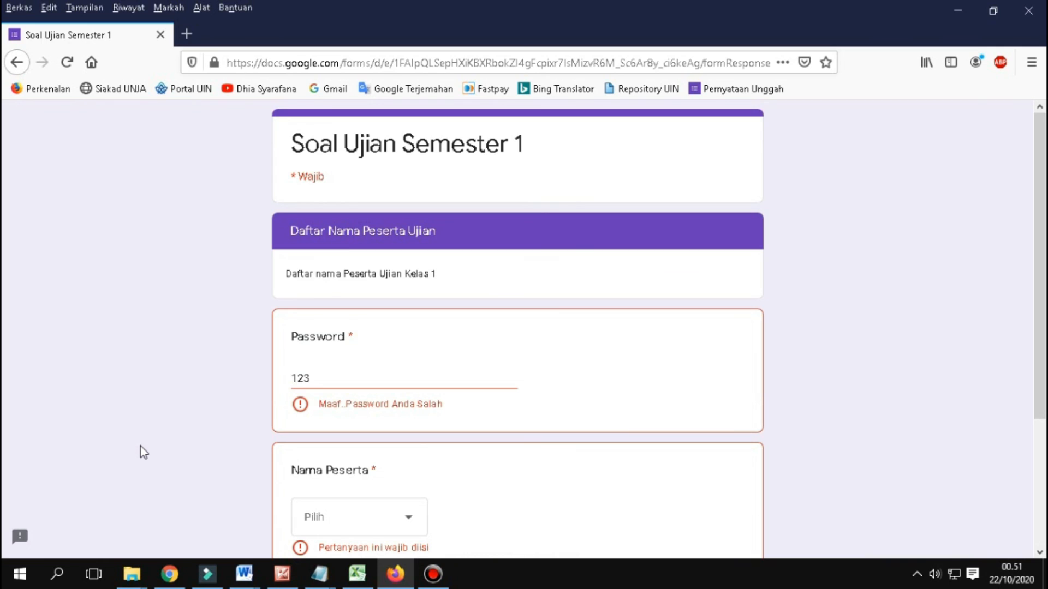
Step: Switch from Firefox to the Chrome window
key(alt+Tab)
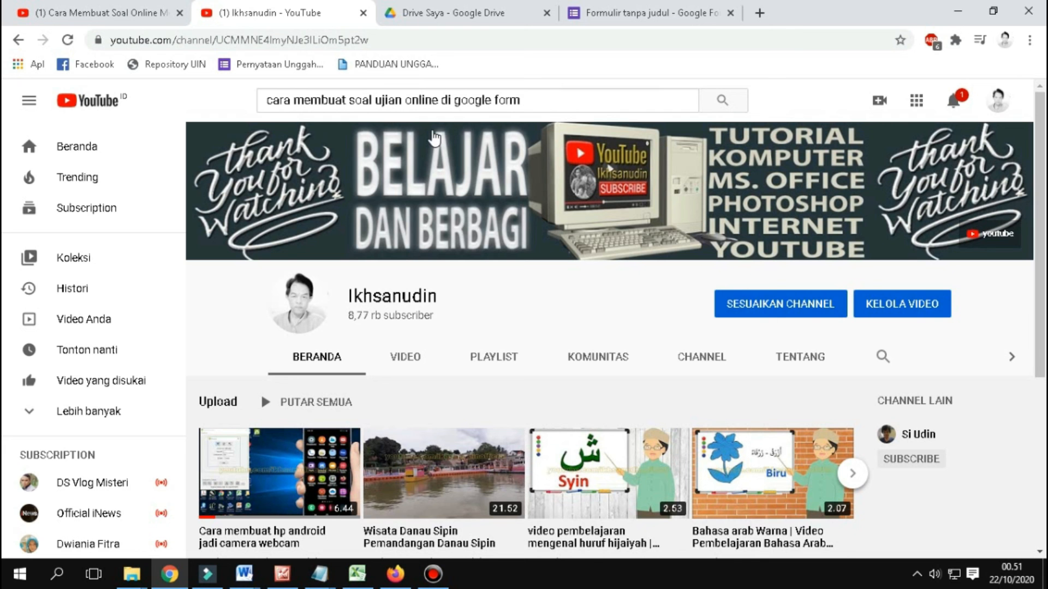